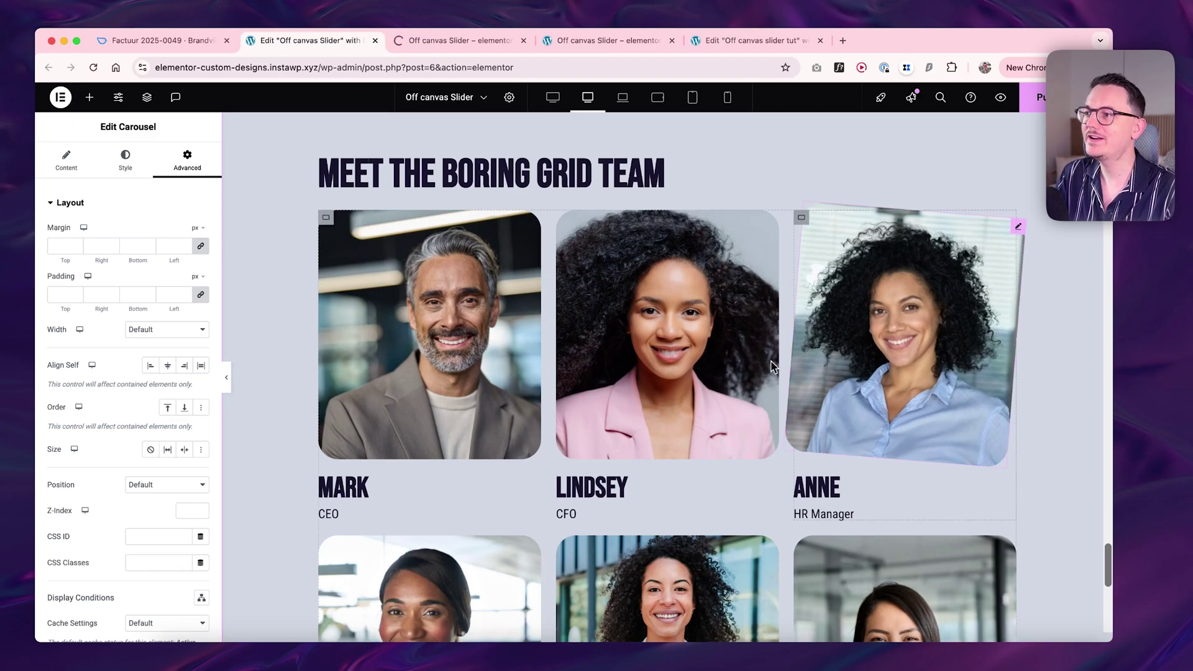
- Step the two-at-a-time team carousel forward and back with its arrows
{"action": "scroll", "coordinate": [457, 344], "scroll_direction": "down", "scroll_amount": 4}
{"action": "scroll", "coordinate": [935, 416], "scroll_direction": "up", "scroll_amount": 12}
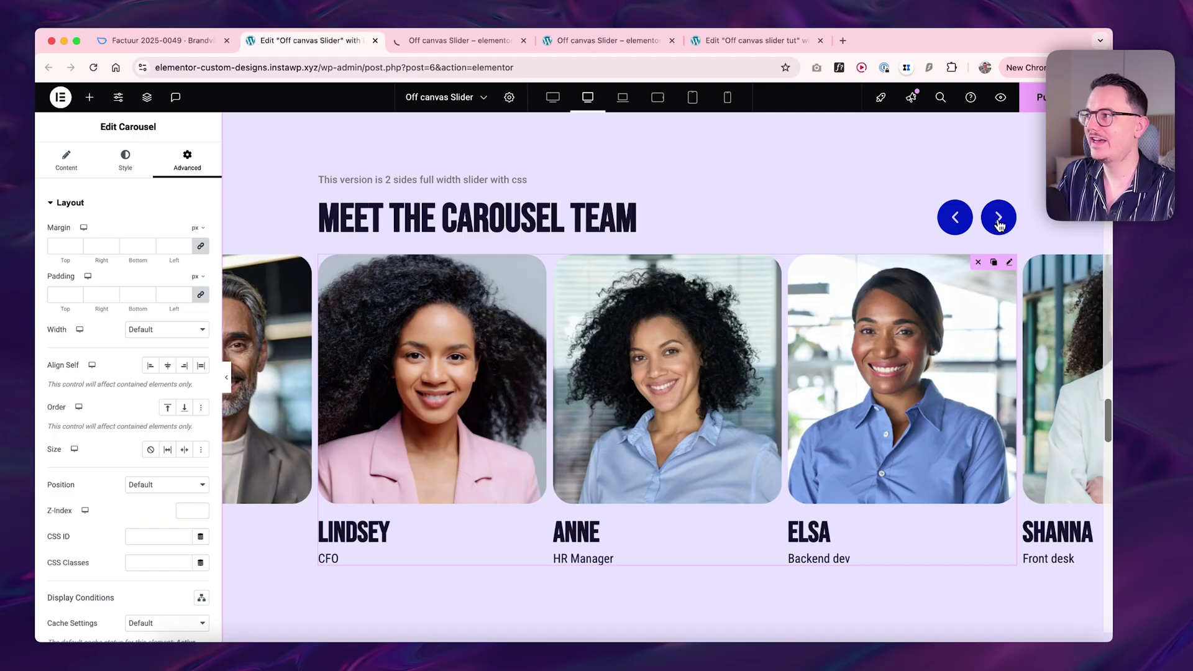
{"action": "left_click", "coordinate": [997, 217]}
{"action": "left_click", "coordinate": [996, 216]}
{"action": "left_click", "coordinate": [956, 218]}
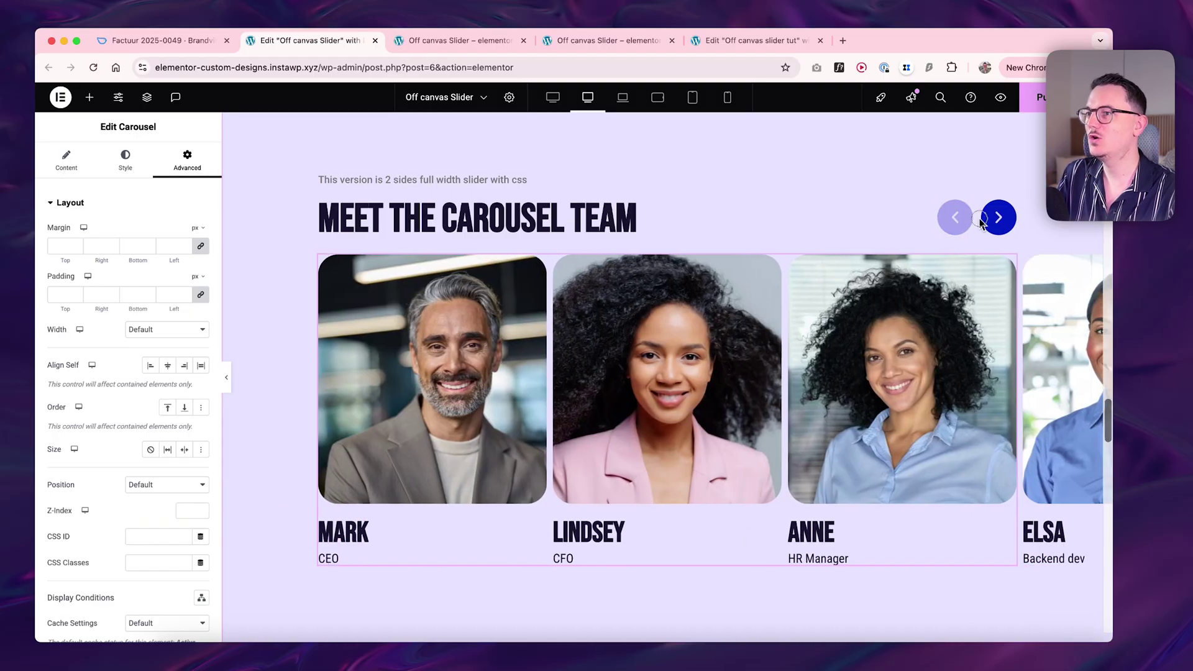
{"action": "left_click", "coordinate": [998, 217]}
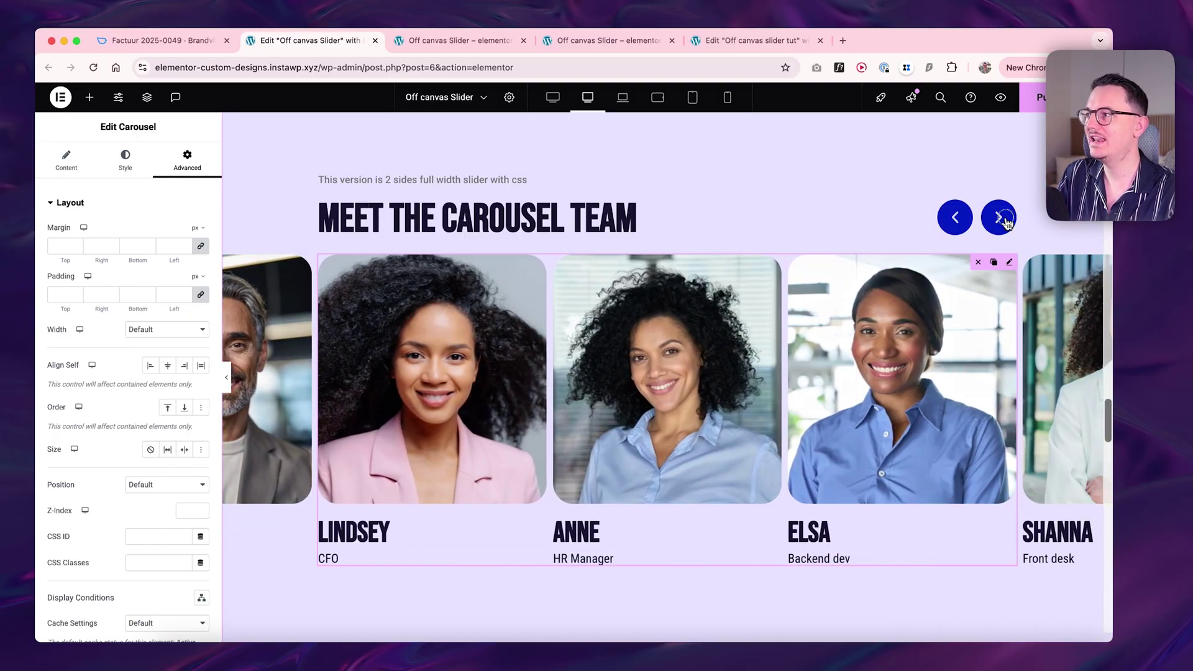
{"action": "left_click", "coordinate": [998, 217]}
- Test the one-side full-width carousel, then the mobile carousel back to Mark
{"action": "scroll", "coordinate": [959, 354], "scroll_direction": "down", "scroll_amount": 5}
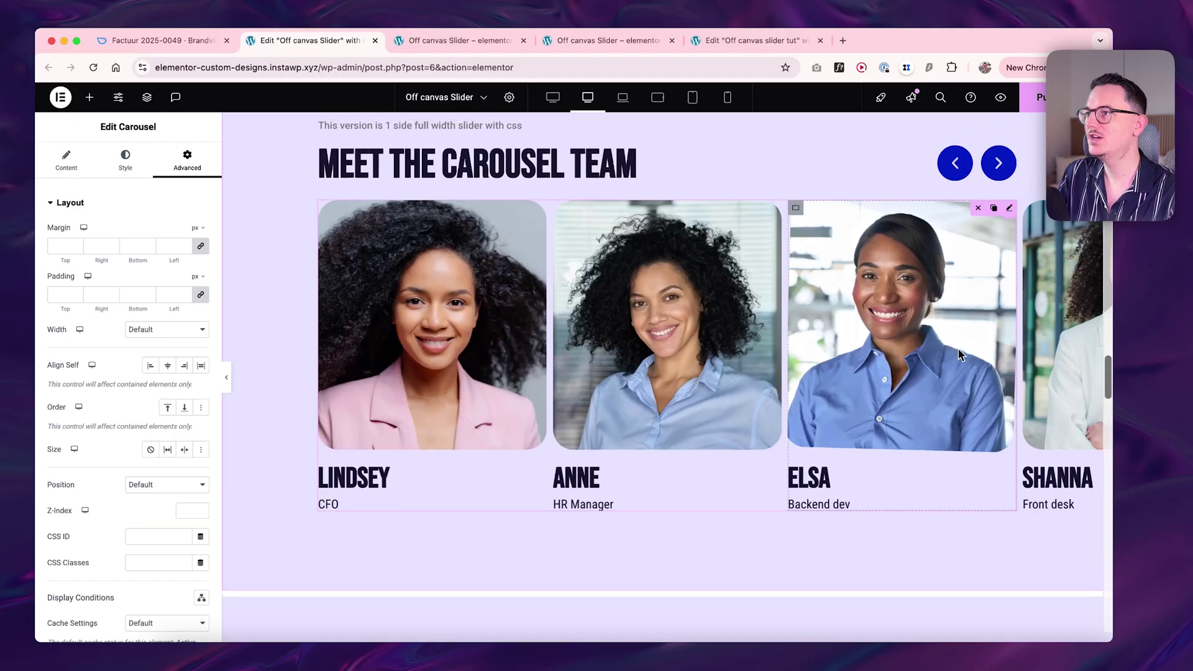
{"action": "scroll", "coordinate": [958, 351], "scroll_direction": "up", "scroll_amount": 2}
{"action": "left_click", "coordinate": [999, 215]}
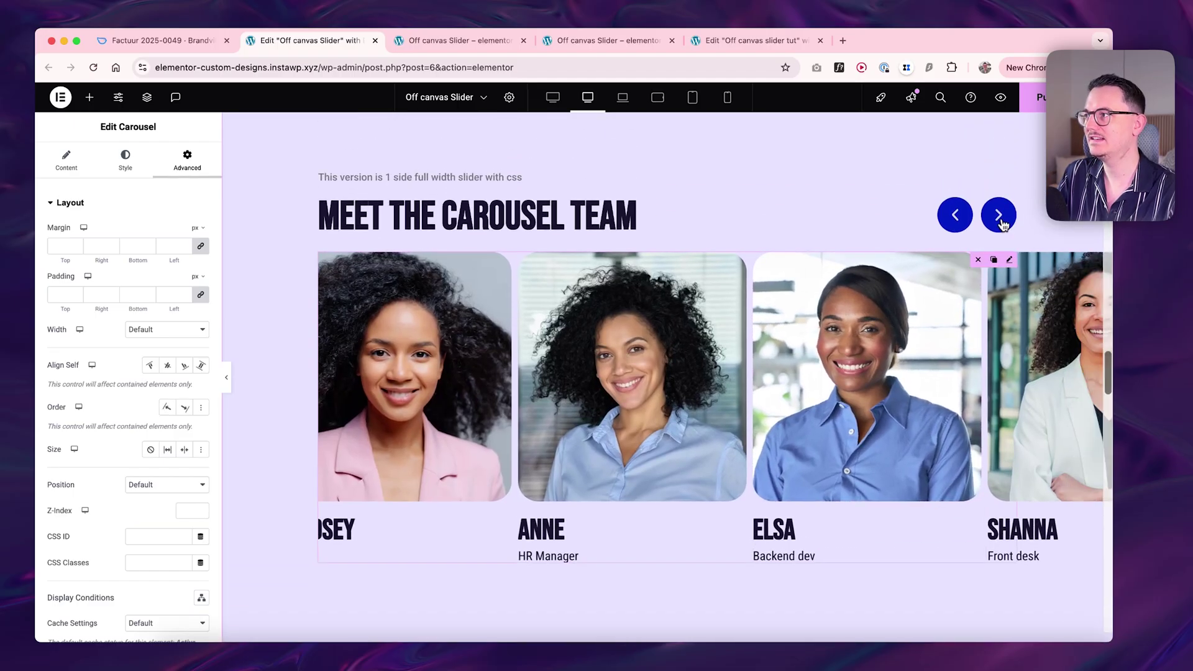
{"action": "left_click", "coordinate": [998, 215]}
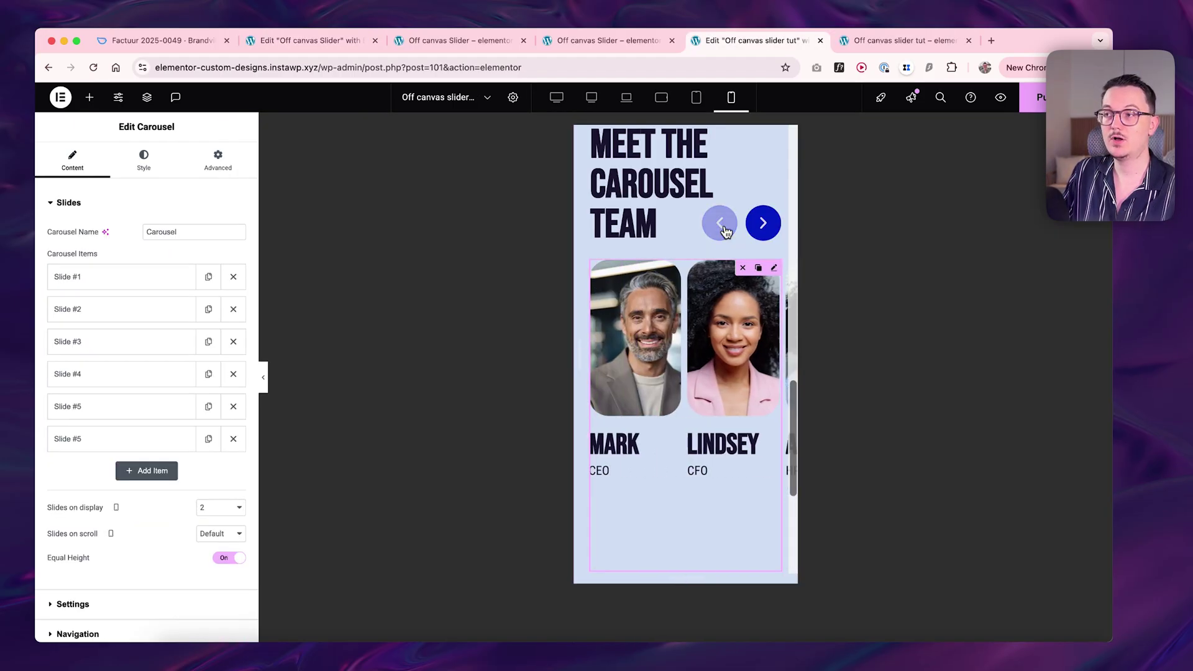
{"action": "left_click", "coordinate": [762, 228]}
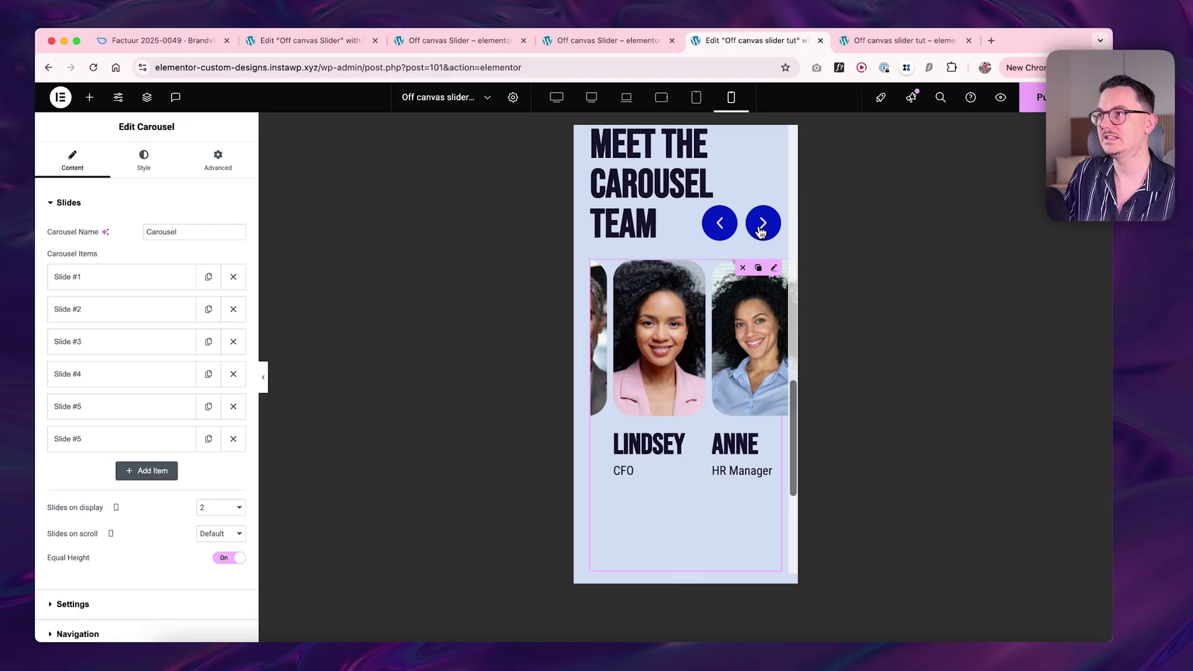
{"action": "left_click", "coordinate": [719, 225]}
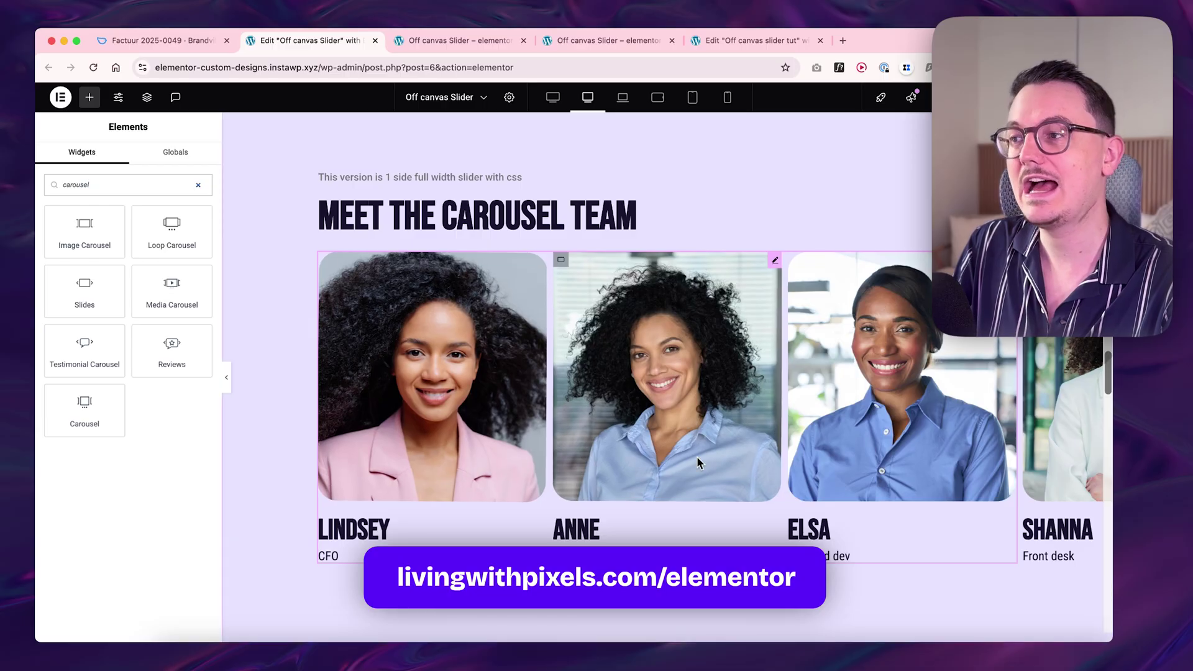
- Scroll to the top of the 'Off canvas slider tut' page in desktop view
{"action": "scroll", "coordinate": [776, 446], "scroll_direction": "up", "scroll_amount": 1}
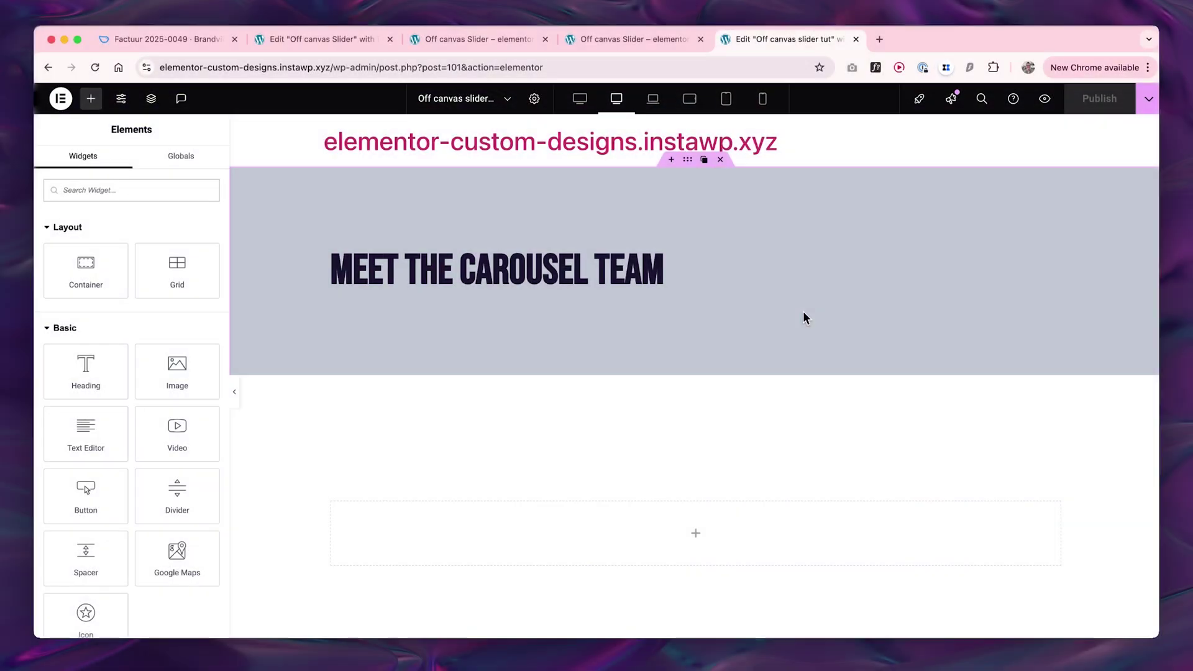
- Add a Carousel below the heading with a single-container first slide
{"action": "left_click", "coordinate": [688, 161]}
{"action": "left_click", "coordinate": [692, 261]}
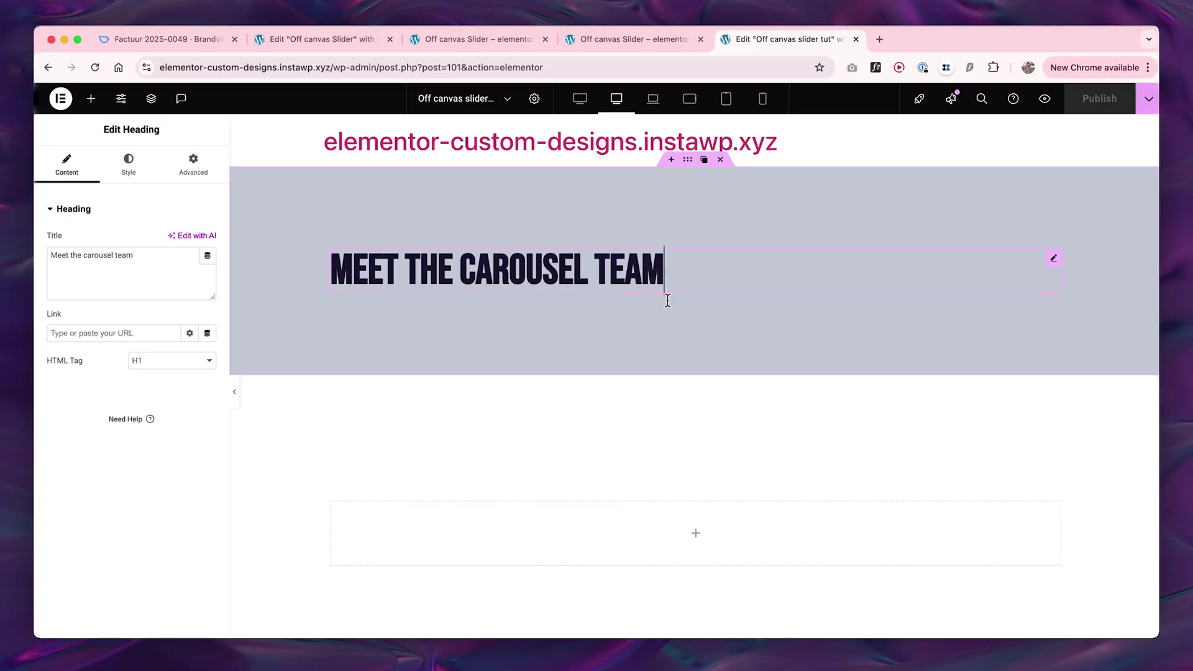
{"action": "left_click", "coordinate": [93, 101]}
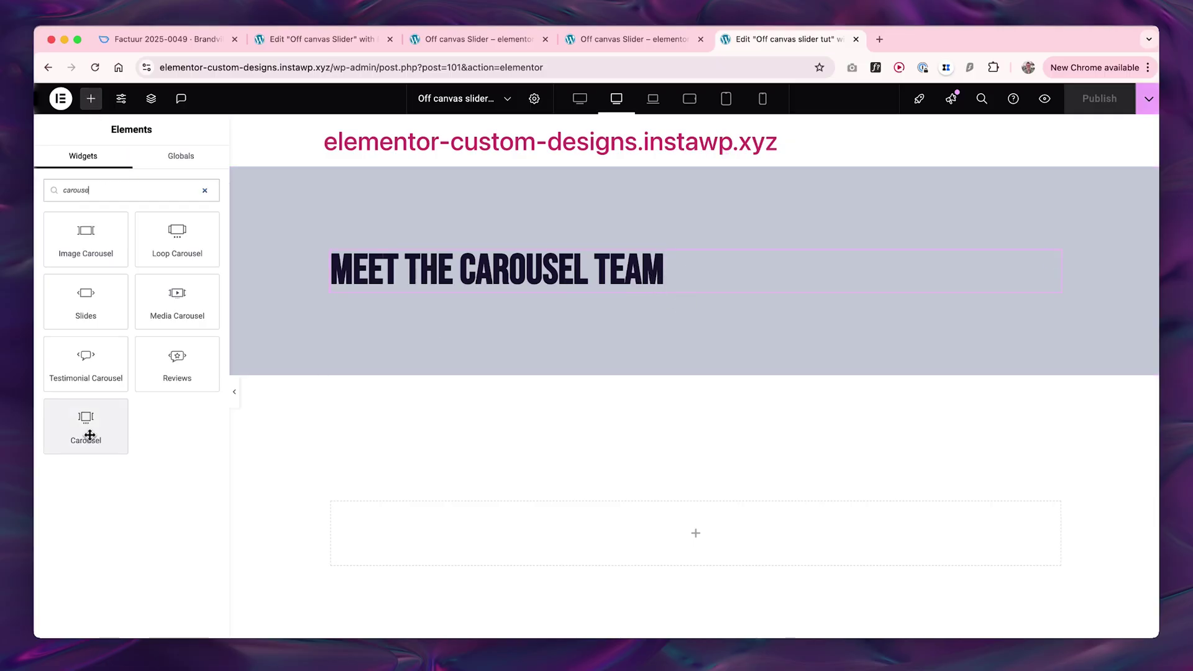
{"action": "left_click_drag", "start_coordinate": [90, 435], "coordinate": [428, 301]}
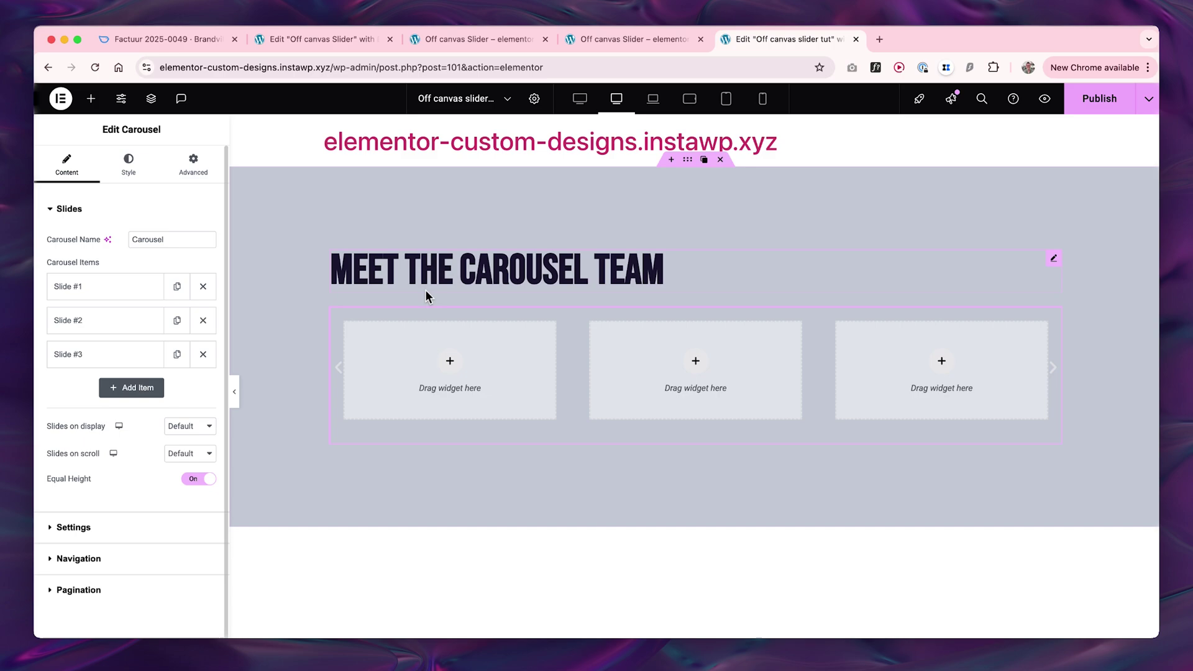
{"action": "left_click", "coordinate": [450, 362]}
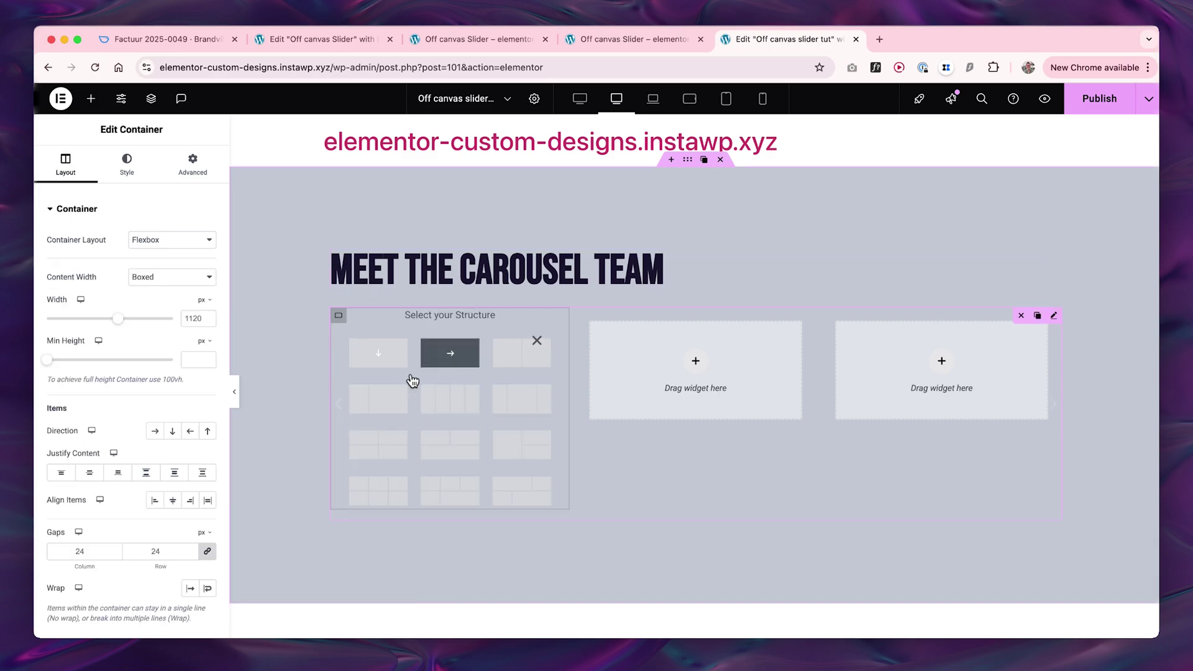
{"action": "left_click", "coordinate": [382, 352]}
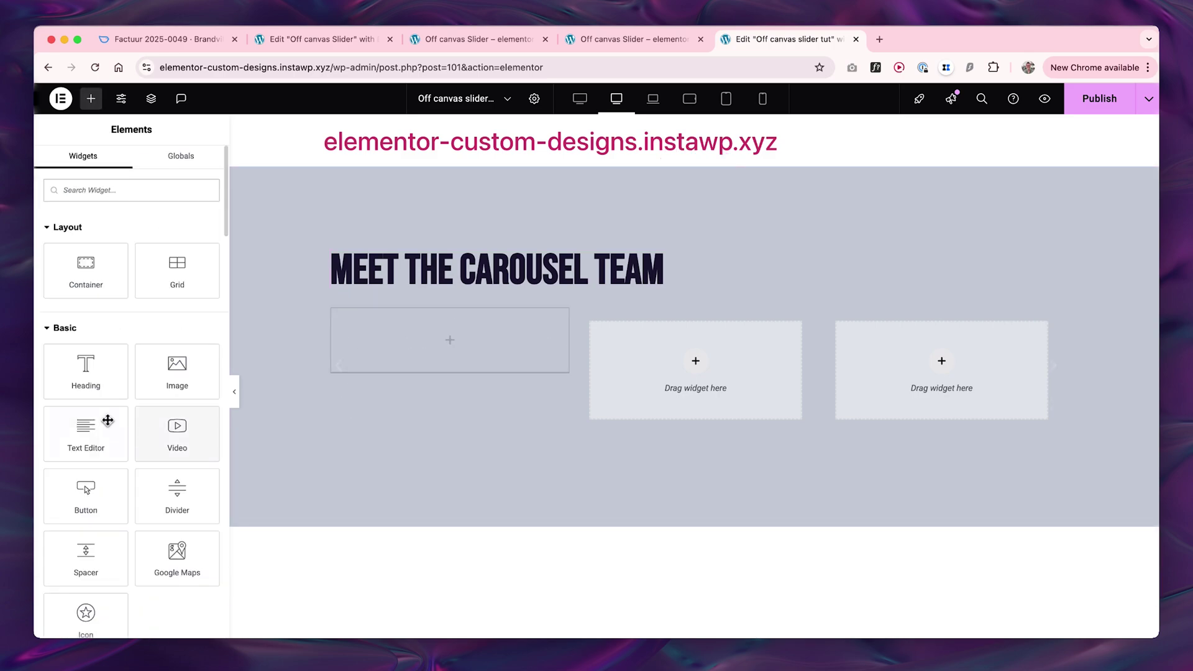
- Fill the first slide with Image, Heading and Text Editor widgets
{"action": "left_click_drag", "start_coordinate": [155, 397], "coordinate": [416, 341]}
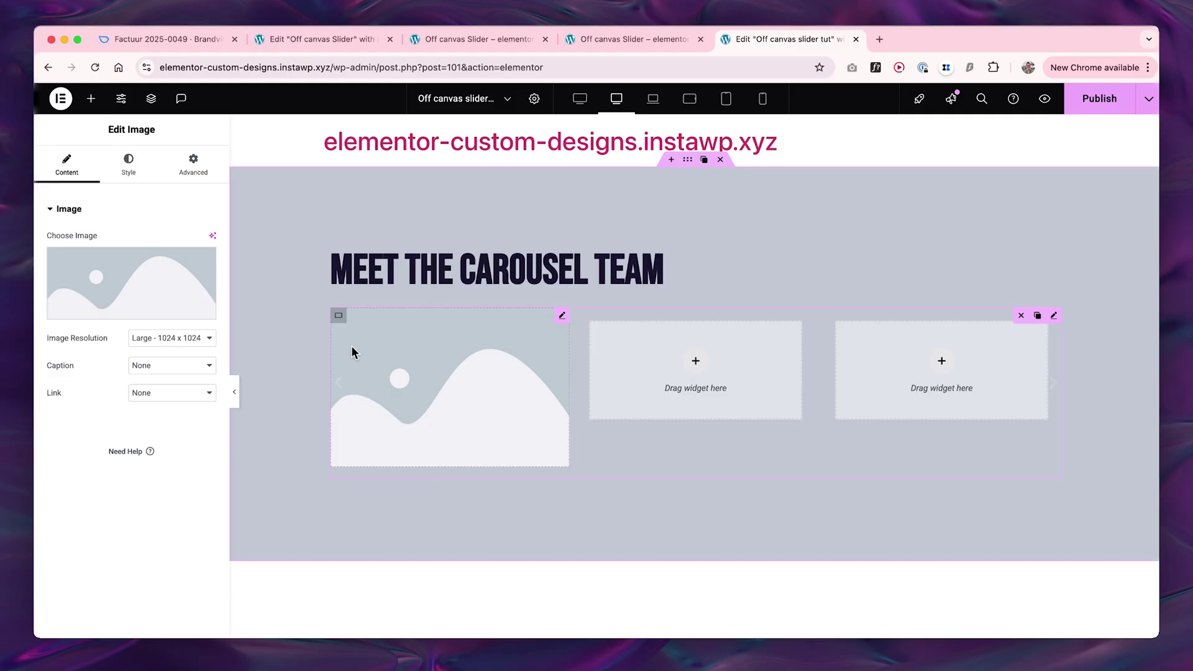
{"action": "left_click", "coordinate": [91, 99]}
{"action": "left_click_drag", "start_coordinate": [85, 368], "coordinate": [448, 461]}
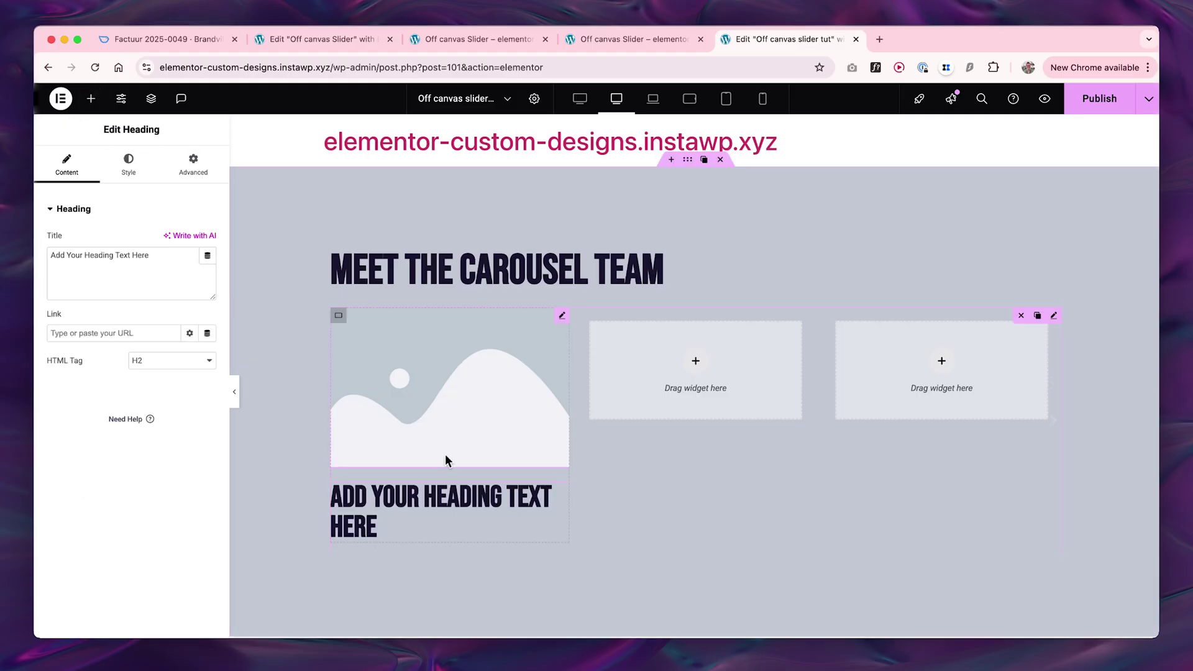
{"action": "left_click", "coordinate": [91, 99]}
{"action": "left_click_drag", "start_coordinate": [83, 431], "coordinate": [460, 547]}
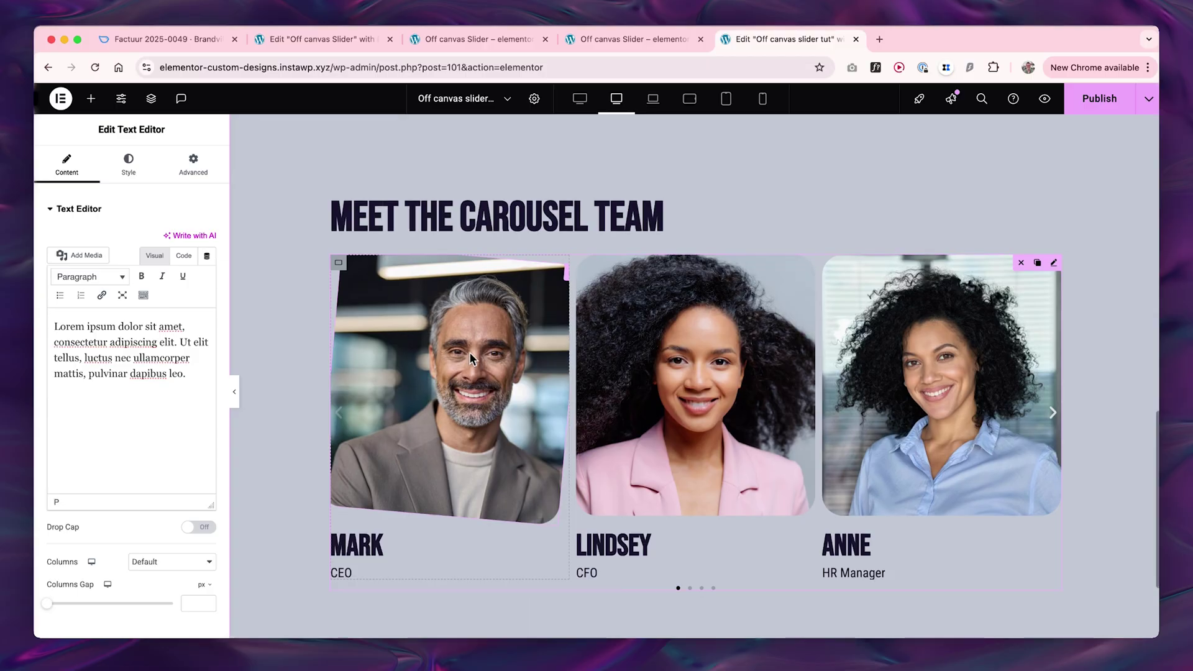
- Enter member names and roles like Mark CEO, then advance the carousel twice
{"action": "left_click", "coordinate": [468, 352]}
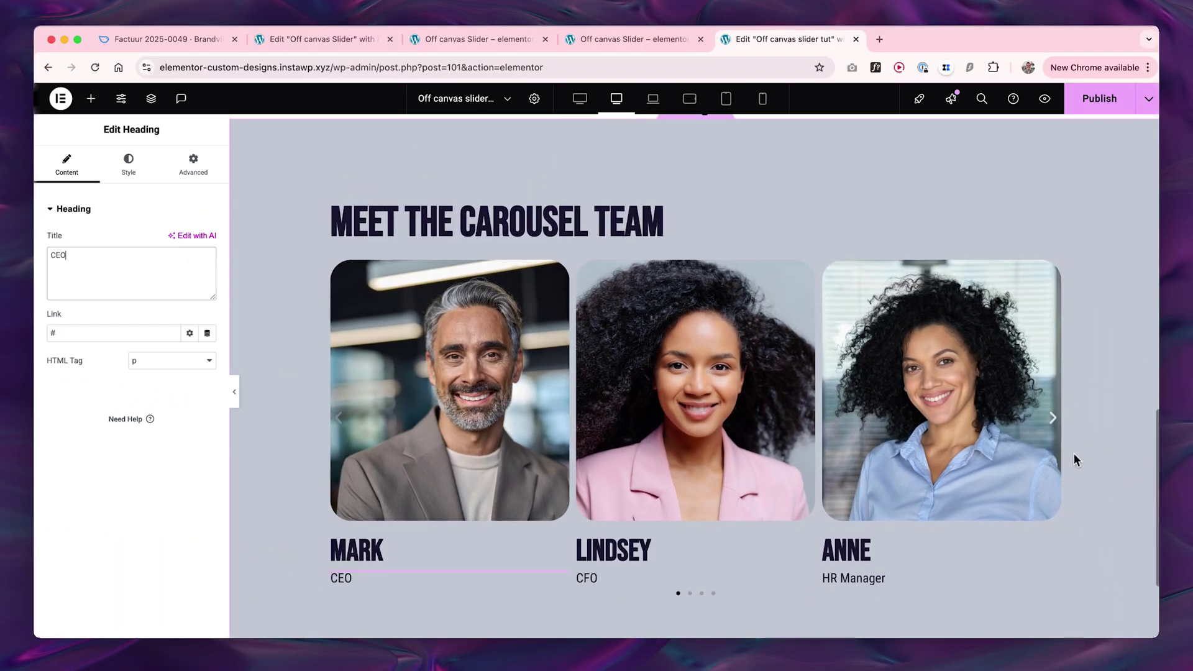
{"action": "left_click", "coordinate": [1053, 417]}
{"action": "left_click", "coordinate": [1053, 418]}
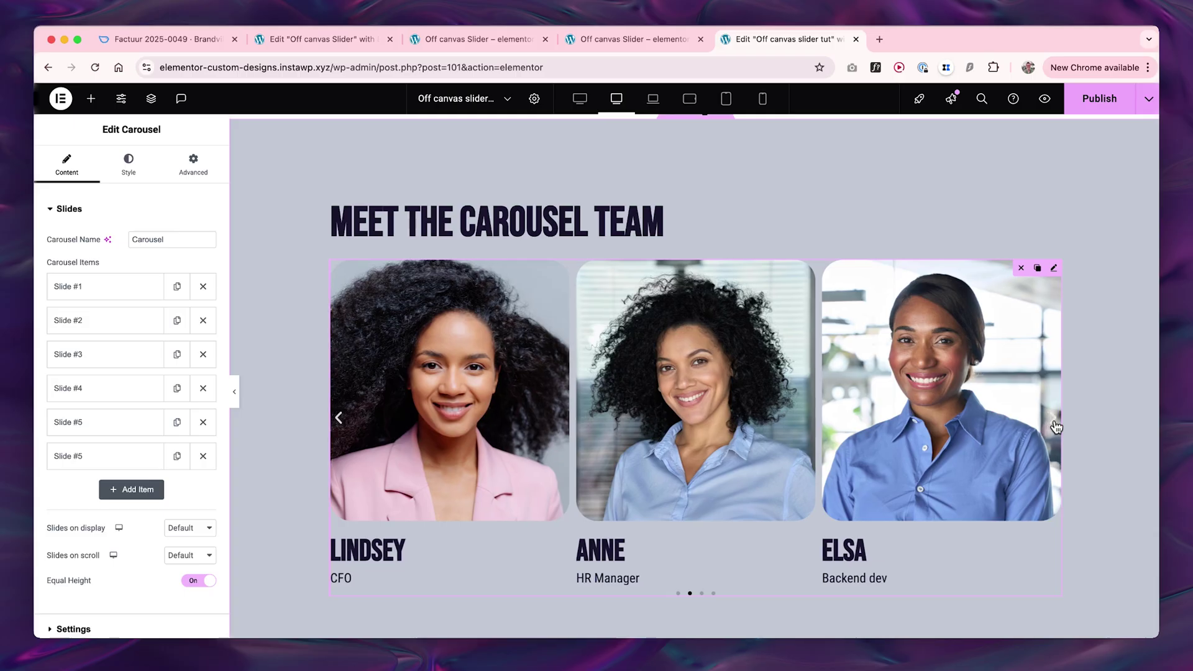
{"action": "left_click", "coordinate": [1053, 418]}
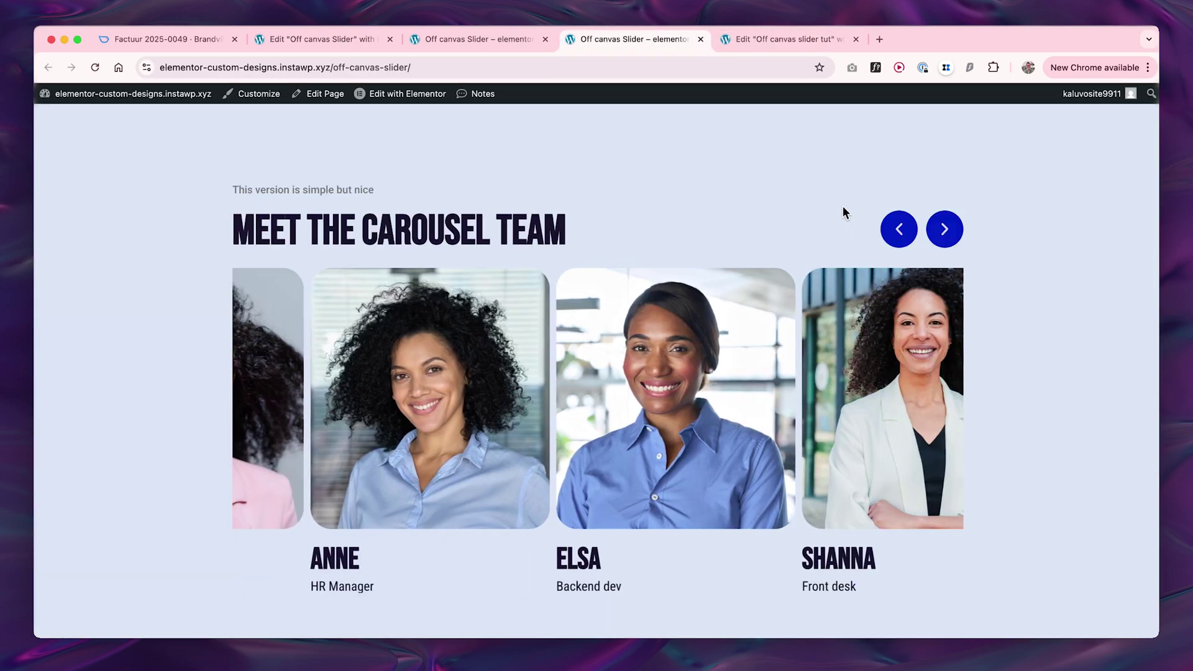
- Set the carousel's Previous Arrow Horizontal Orientation to End under Navigation
{"action": "left_click", "coordinate": [907, 233]}
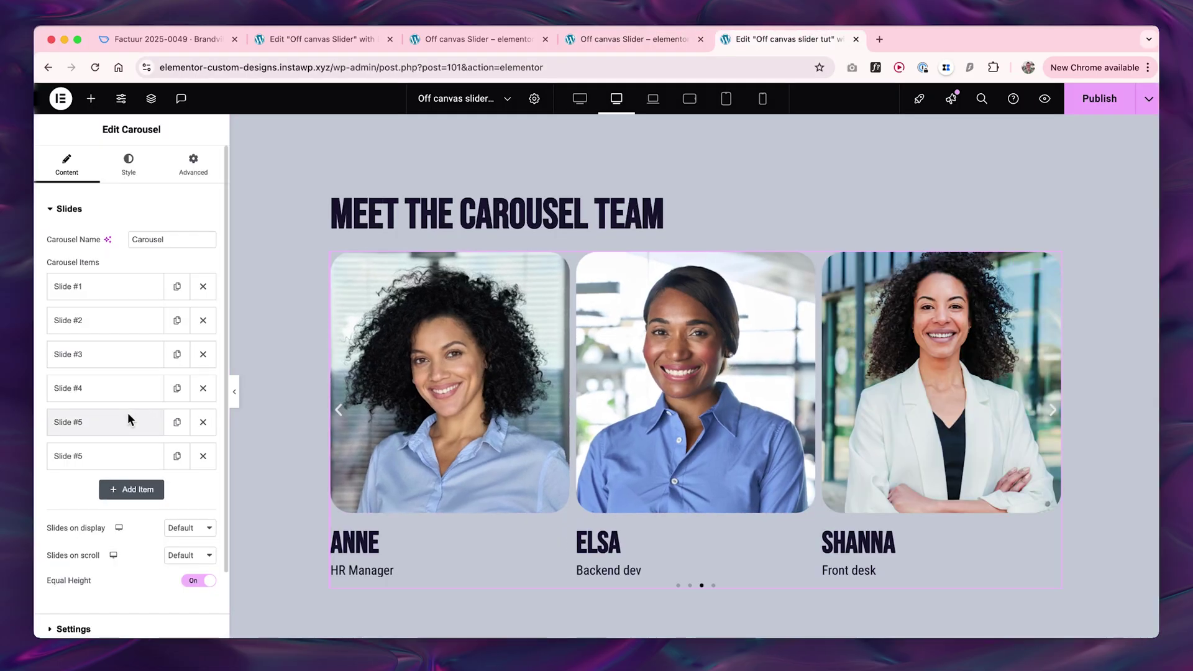
{"action": "scroll", "coordinate": [128, 414], "scroll_direction": "down", "scroll_amount": 2}
{"action": "scroll", "coordinate": [130, 419], "scroll_direction": "down", "scroll_amount": 2}
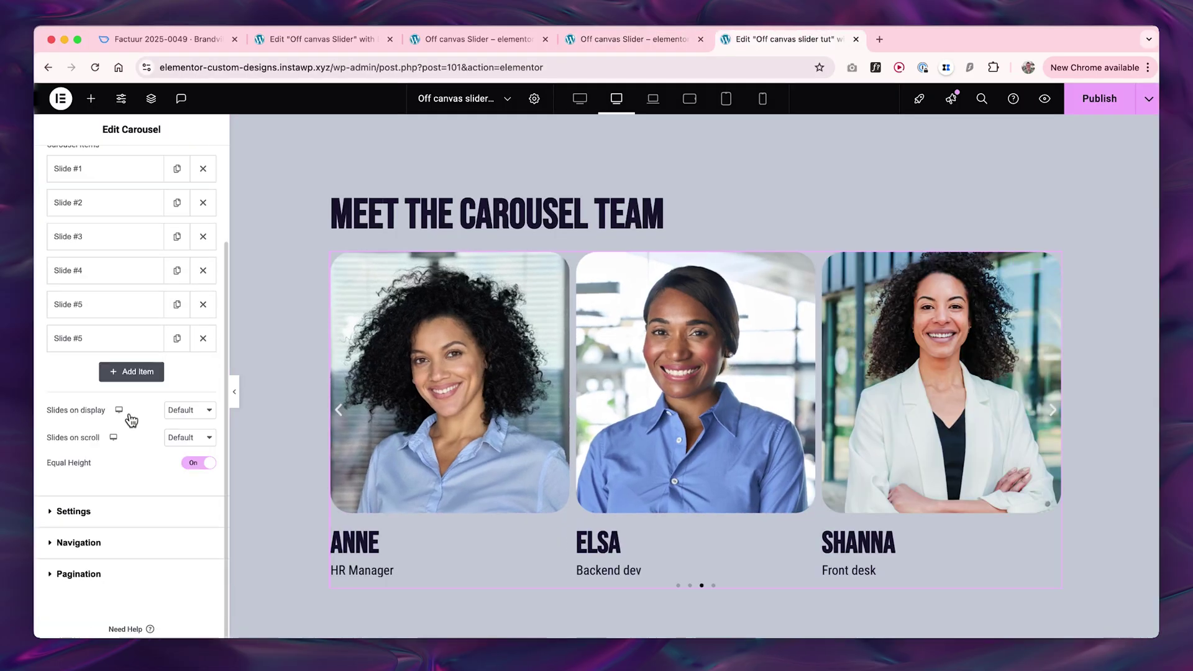
{"action": "left_click", "coordinate": [107, 519]}
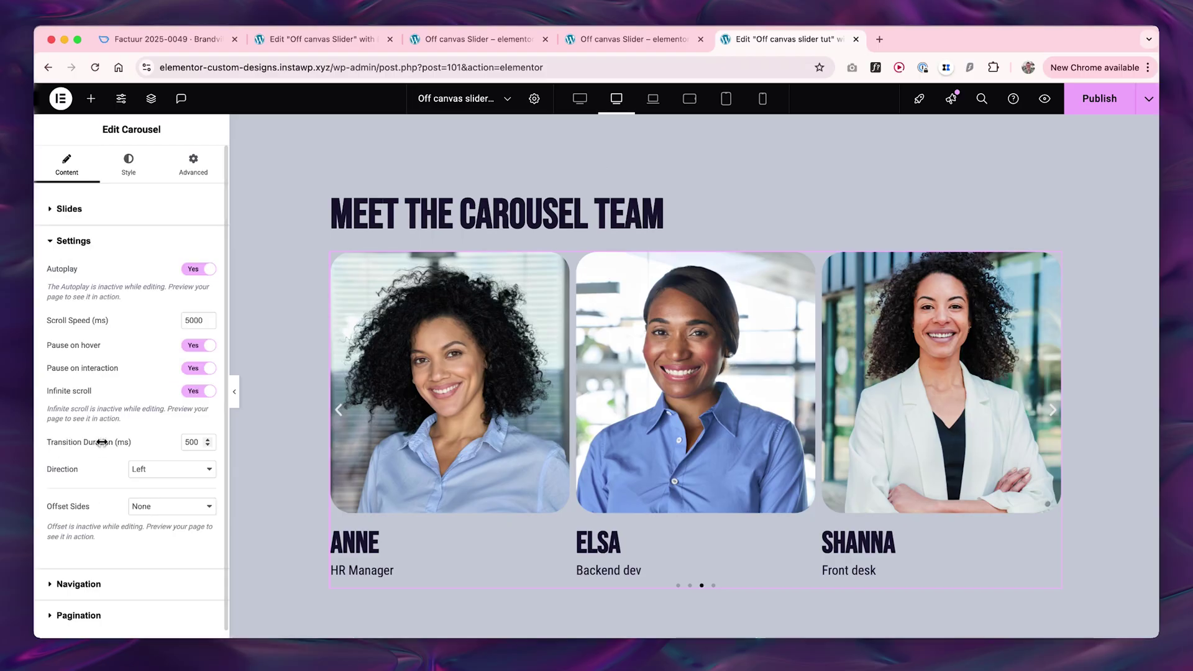
{"action": "scroll", "coordinate": [106, 440], "scroll_direction": "down", "scroll_amount": 1}
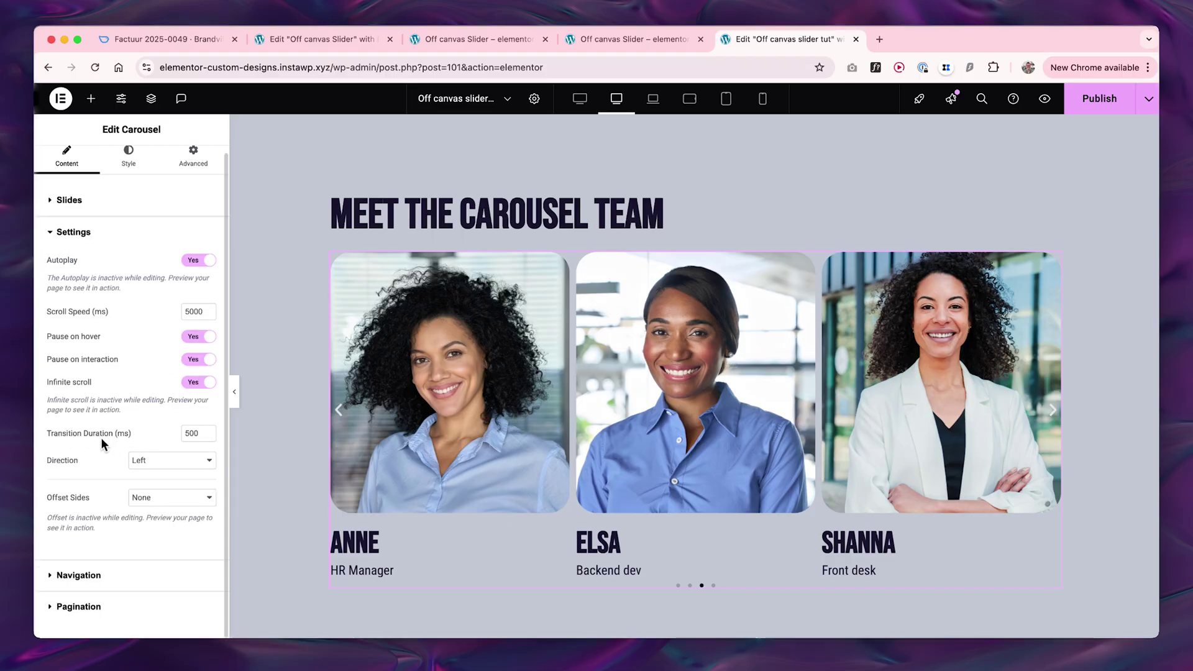
{"action": "left_click", "coordinate": [103, 579]}
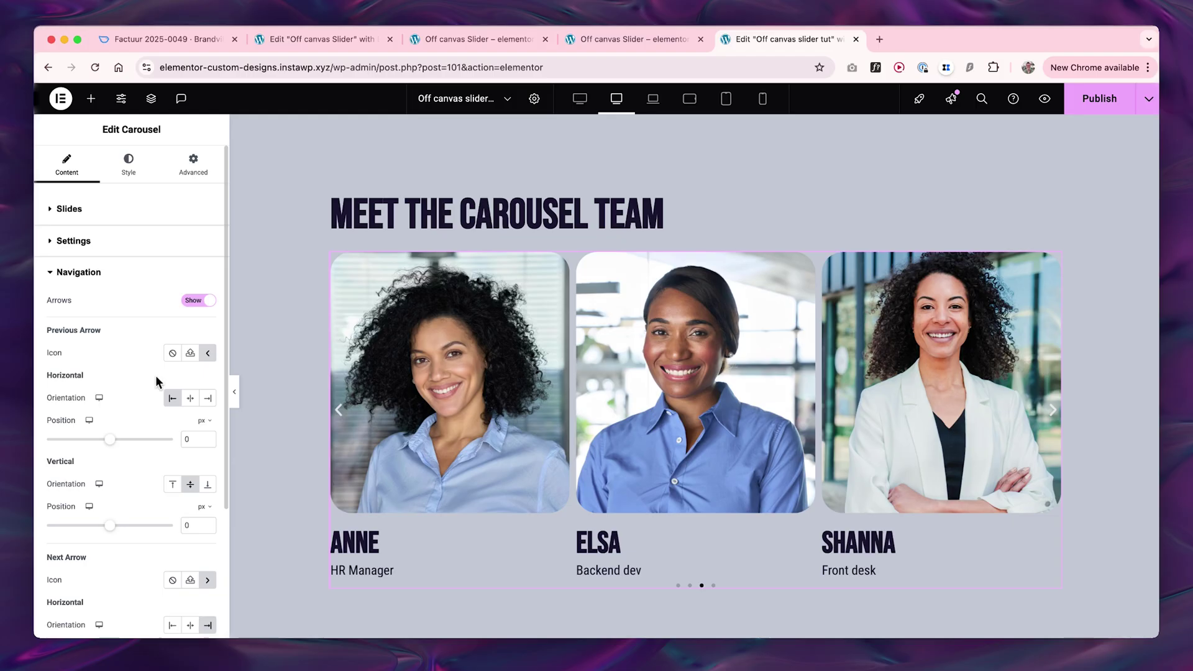
{"action": "scroll", "coordinate": [143, 374], "scroll_direction": "down", "scroll_amount": 2}
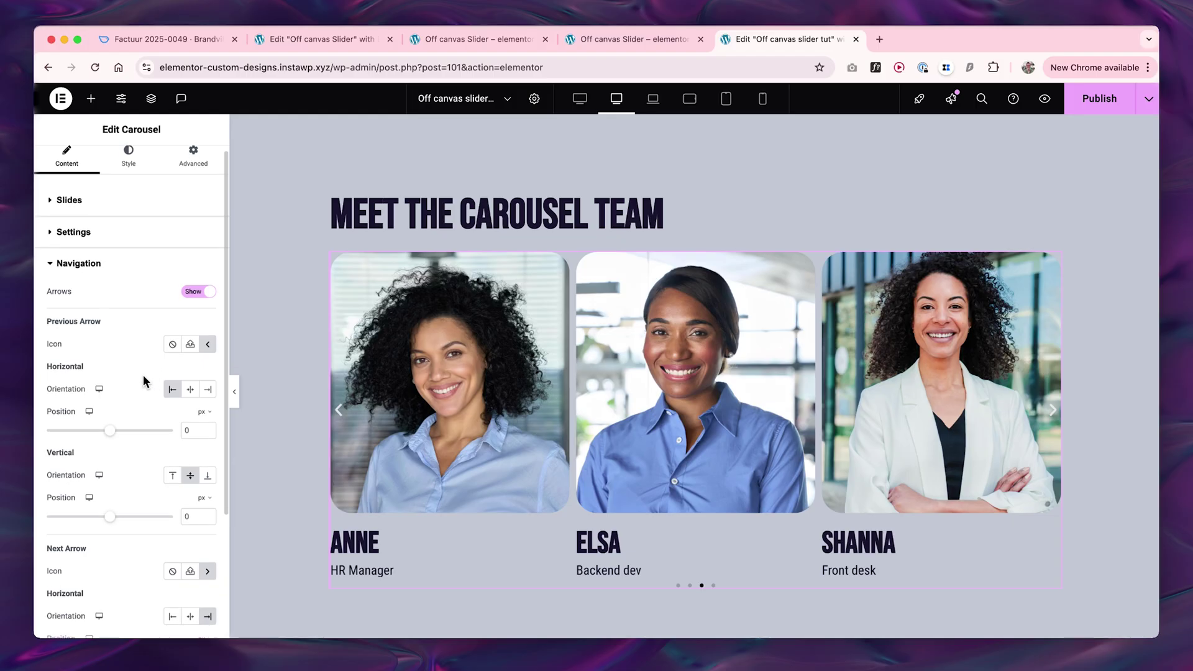
{"action": "left_click", "coordinate": [167, 385]}
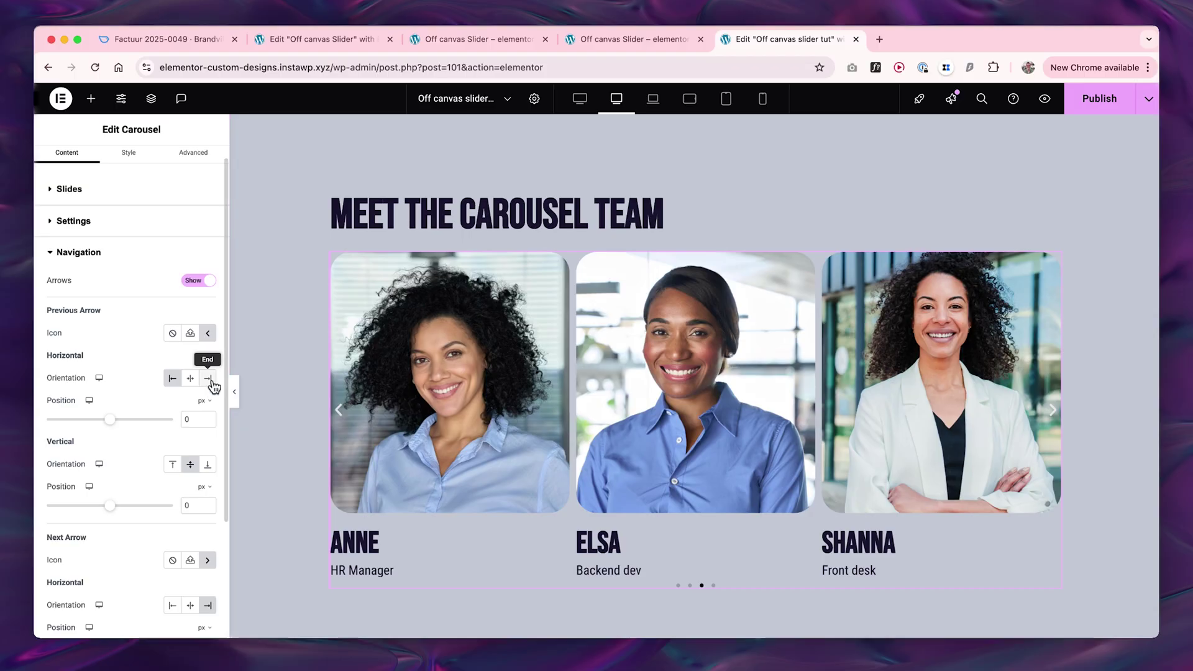
{"action": "left_click", "coordinate": [210, 382]}
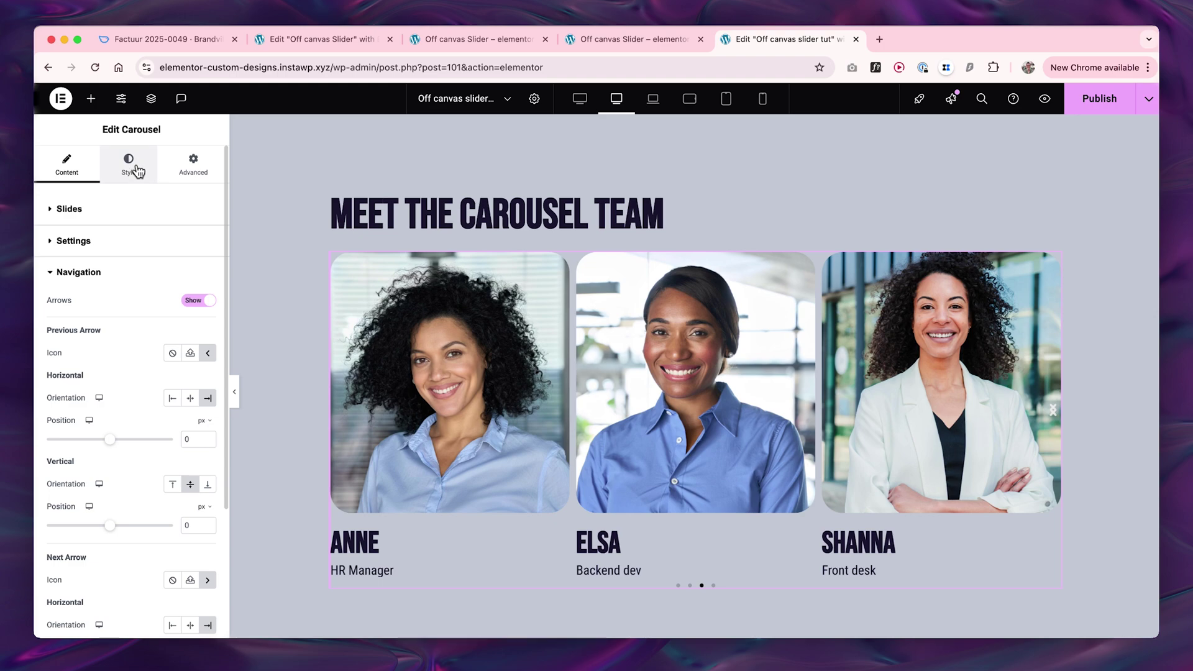
- Give the navigation arrows a Classic background in the global Accent colour
{"action": "left_click", "coordinate": [136, 169]}
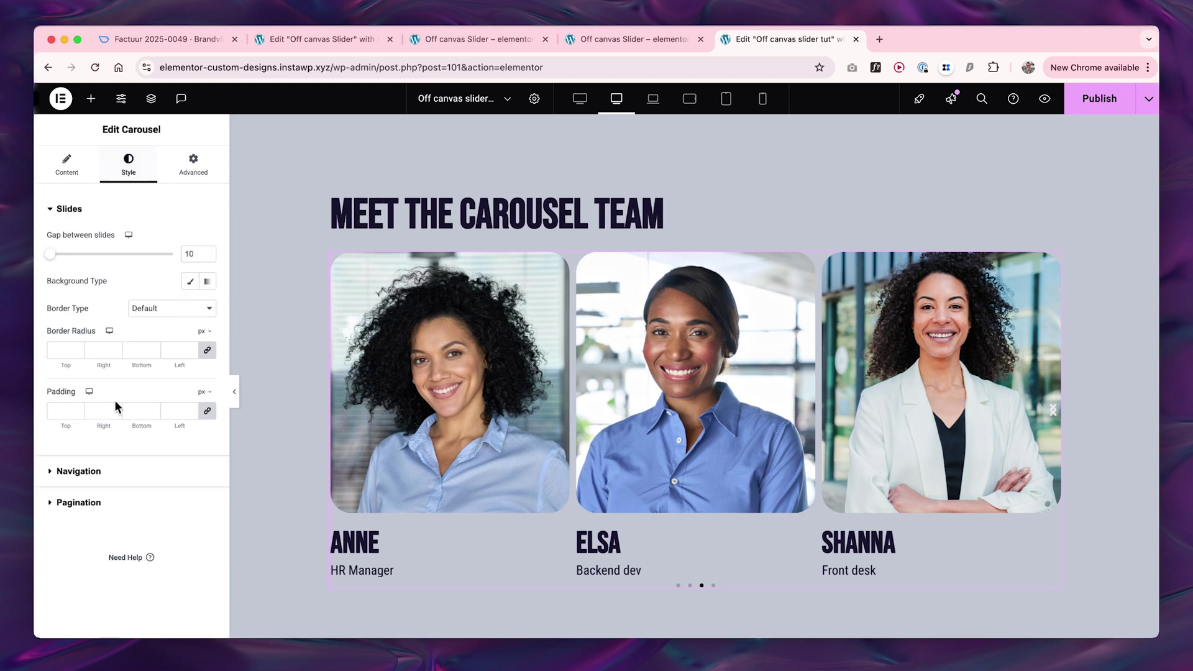
{"action": "left_click", "coordinate": [97, 474]}
{"action": "scroll", "coordinate": [113, 400], "scroll_direction": "down", "scroll_amount": 1}
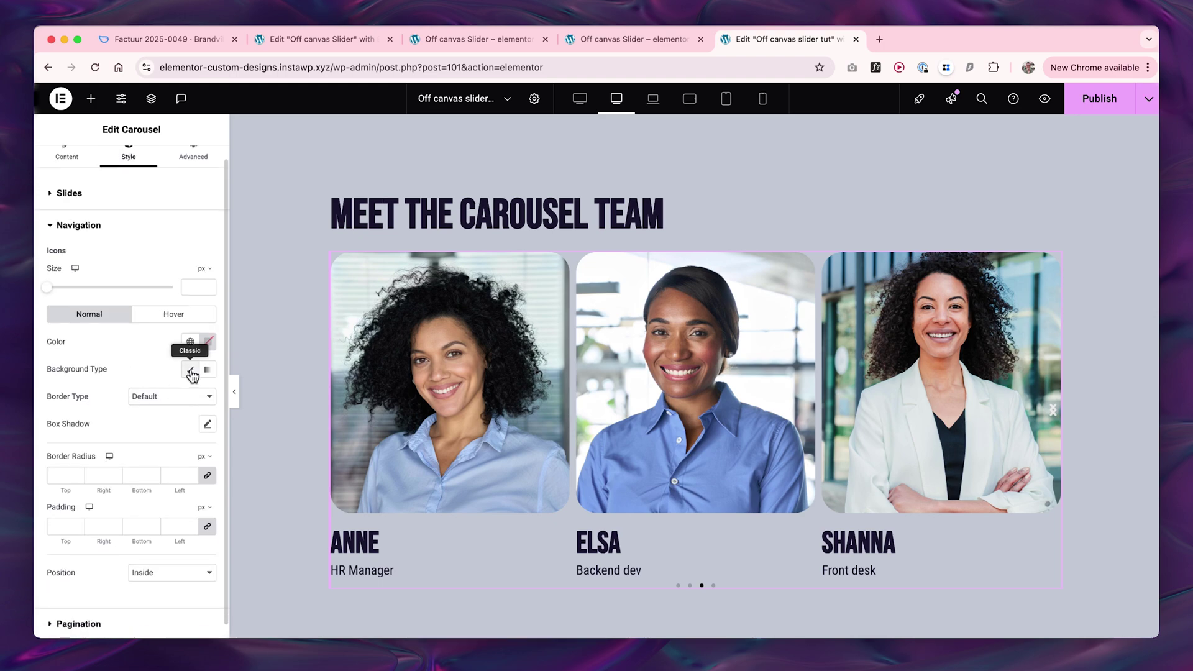
{"action": "left_click", "coordinate": [191, 372]}
{"action": "left_click", "coordinate": [190, 396]}
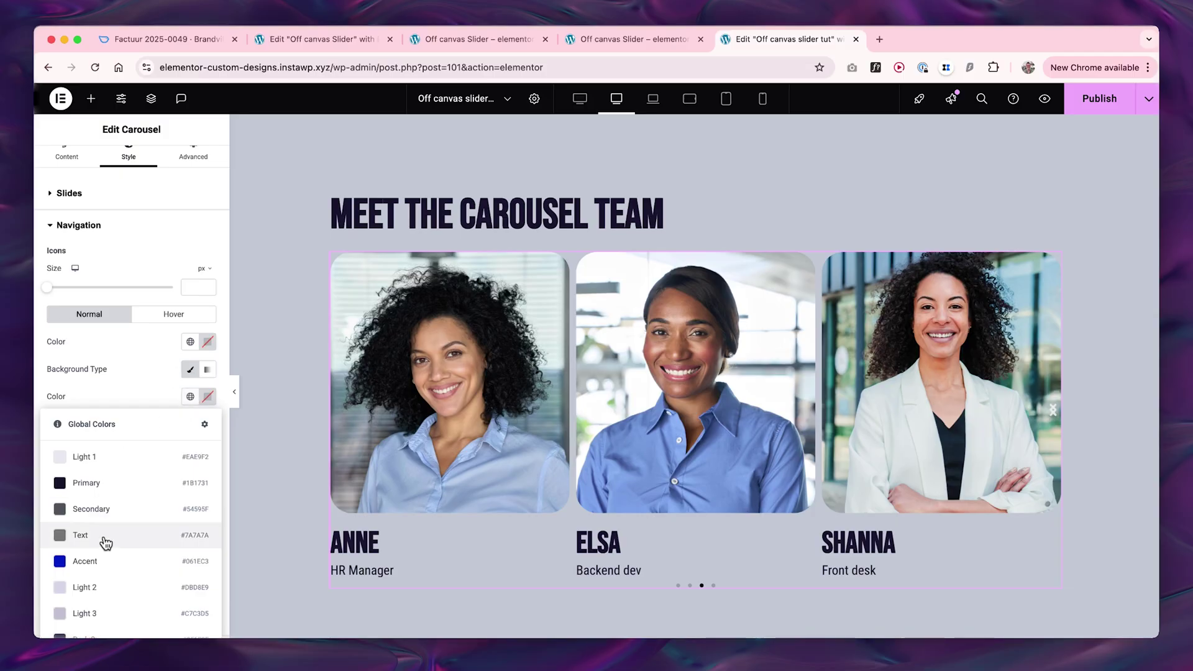
{"action": "left_click", "coordinate": [106, 562]}
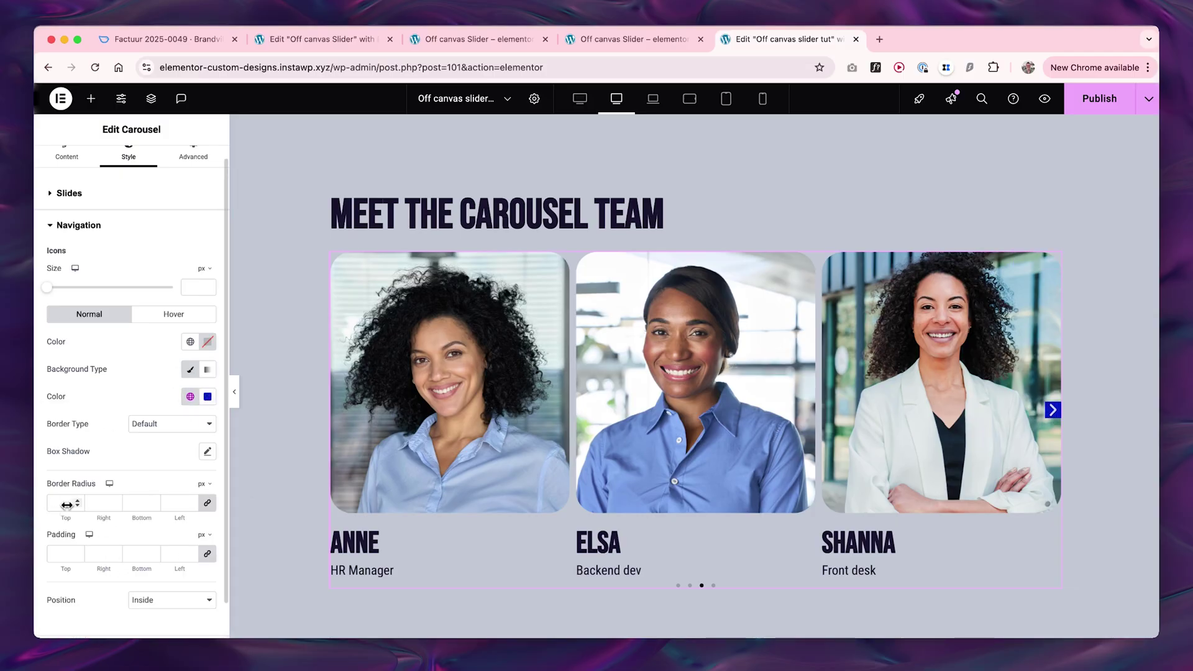
- Set the arrows' padding to 16 and border radius to 50
{"action": "left_click", "coordinate": [64, 555]}
{"action": "type", "text": "1"}
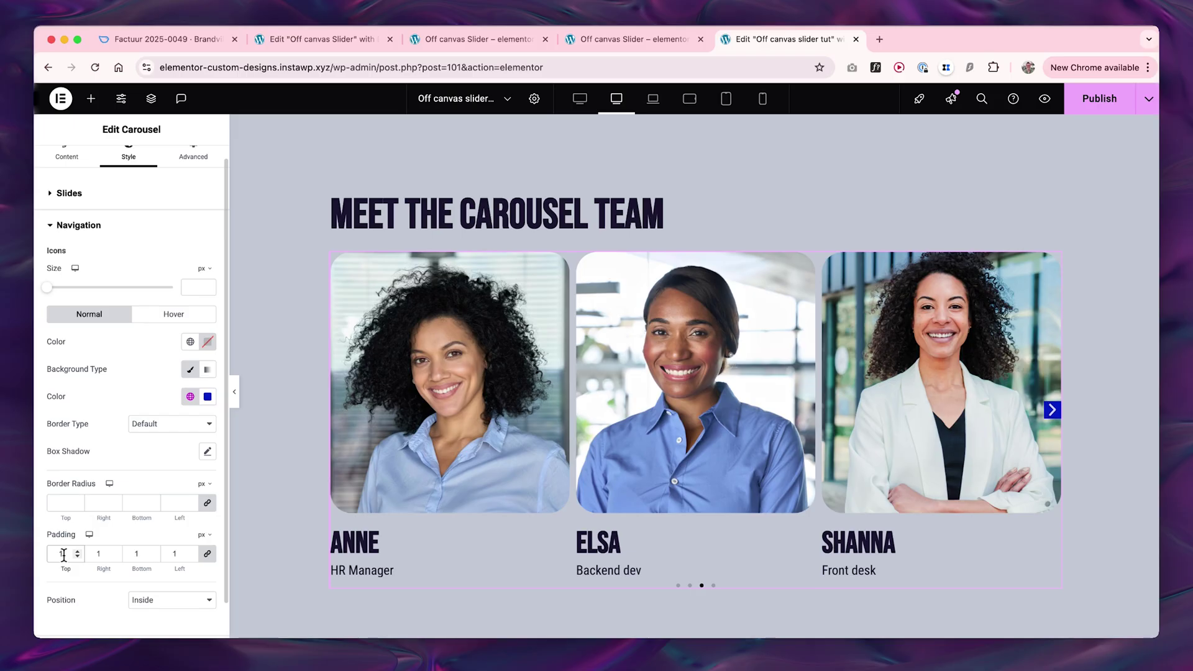
{"action": "type", "text": "6"}
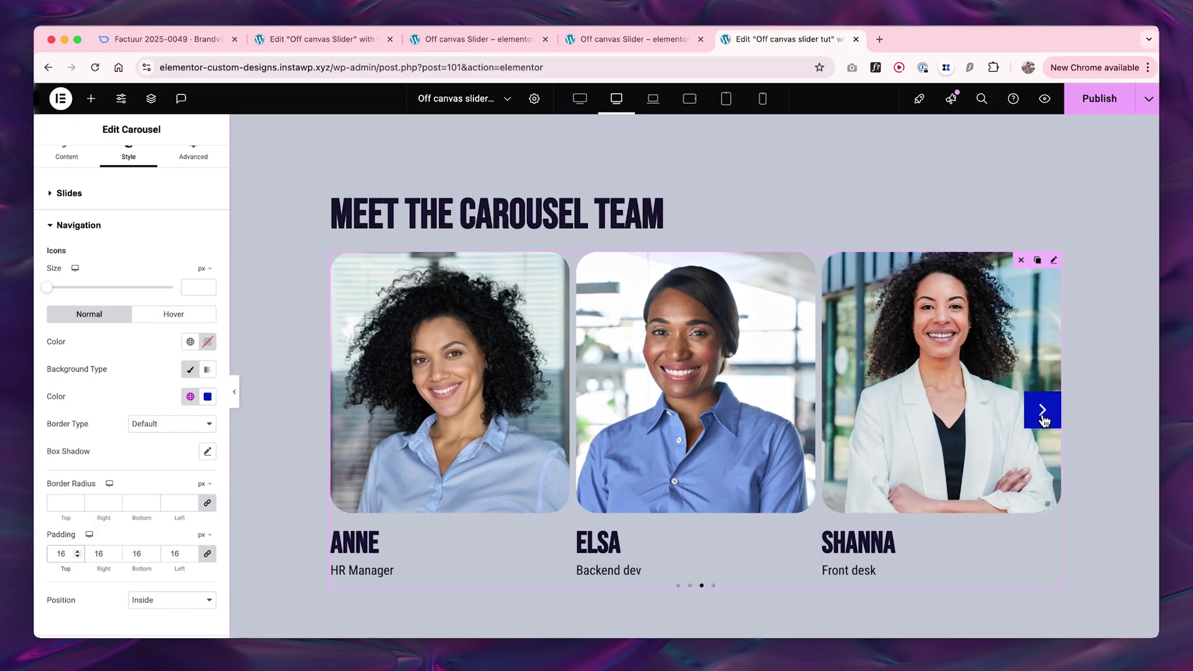
{"action": "left_click", "coordinate": [58, 500]}
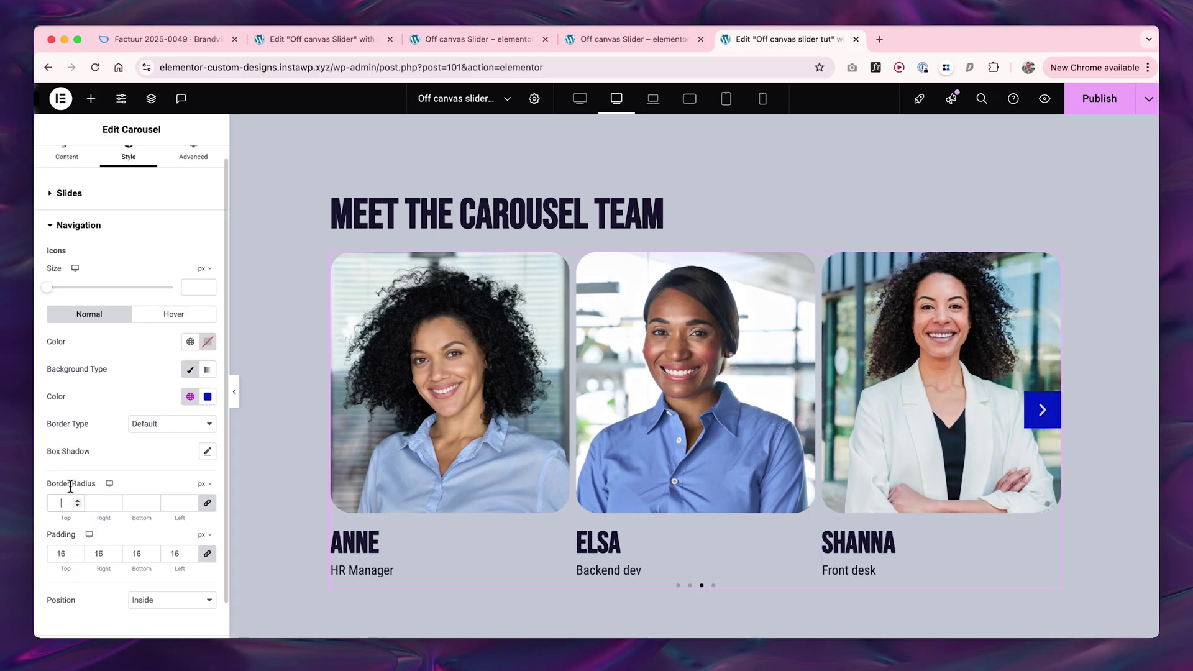
{"action": "type", "text": "50"}
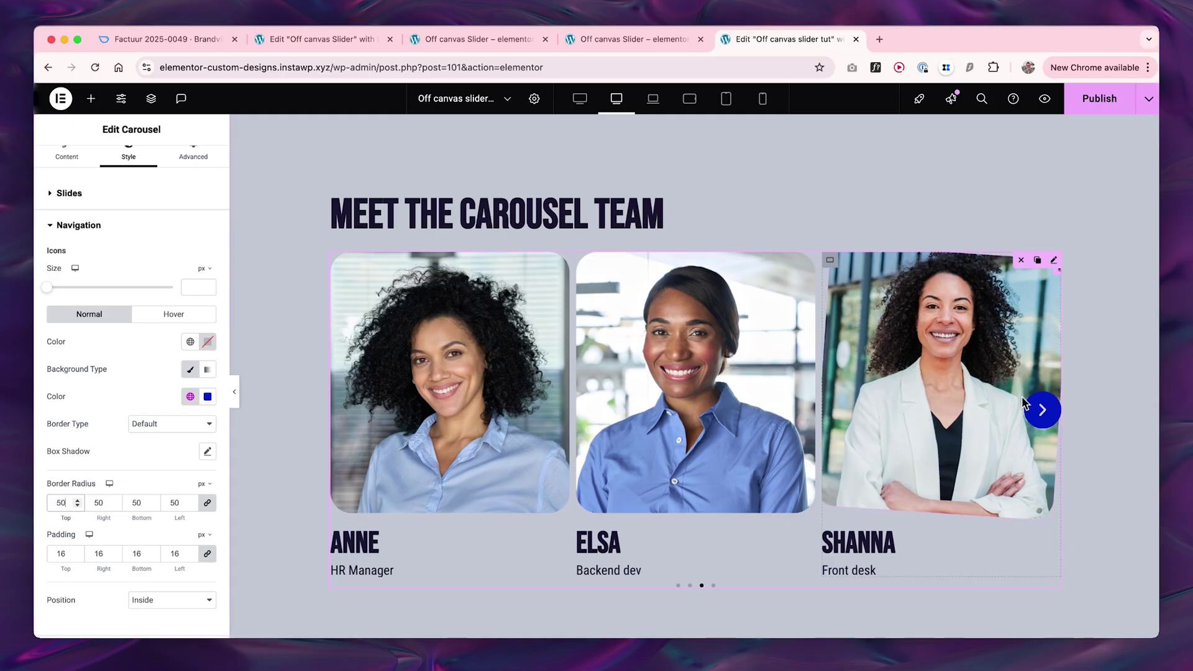
- Try arrow Position Outside, then set it back to Inside
{"action": "left_click", "coordinate": [160, 602]}
{"action": "left_click", "coordinate": [161, 614]}
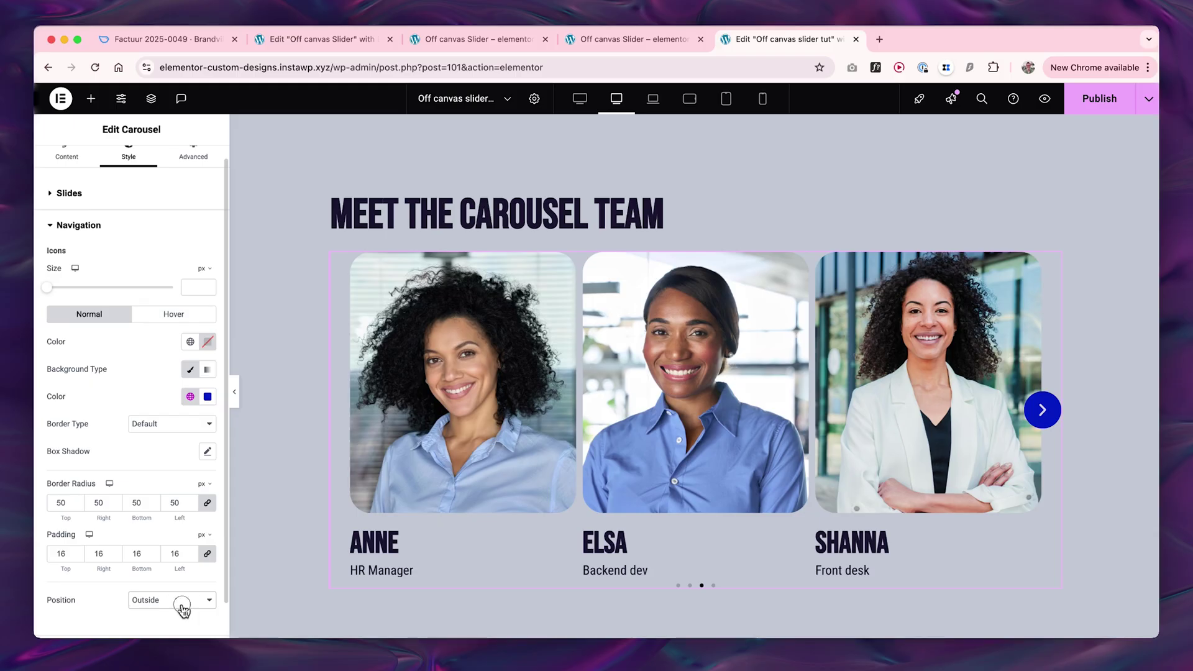
{"action": "left_click", "coordinate": [181, 602]}
{"action": "left_click", "coordinate": [177, 587]}
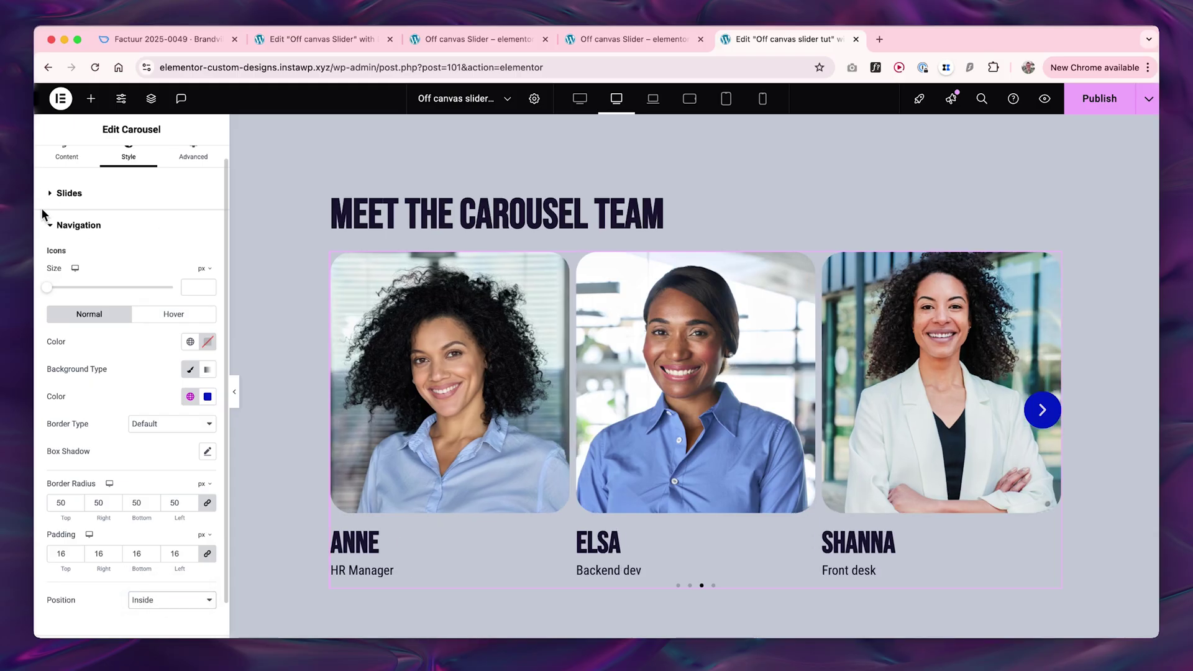
{"action": "scroll", "coordinate": [44, 215], "scroll_direction": "up", "scroll_amount": 1}
{"action": "left_click", "coordinate": [66, 167]}
{"action": "scroll", "coordinate": [91, 520], "scroll_direction": "down", "scroll_amount": 3}
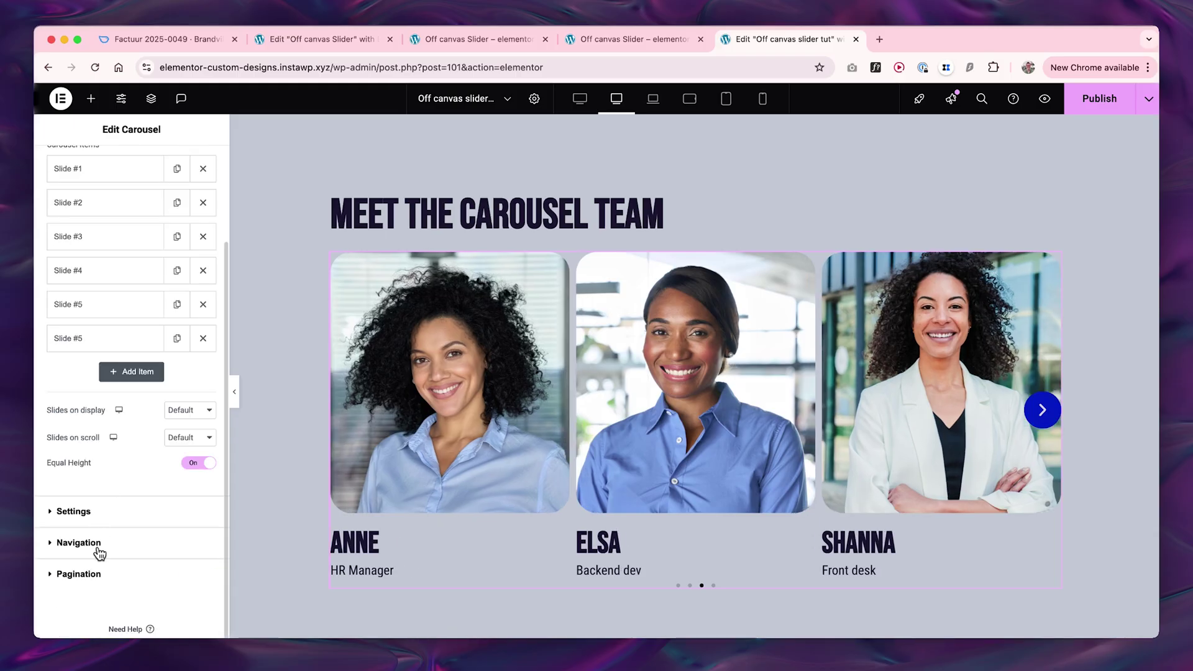
- Set both previous and next arrows' Vertical Orientation to Top
{"action": "left_click", "coordinate": [98, 548]}
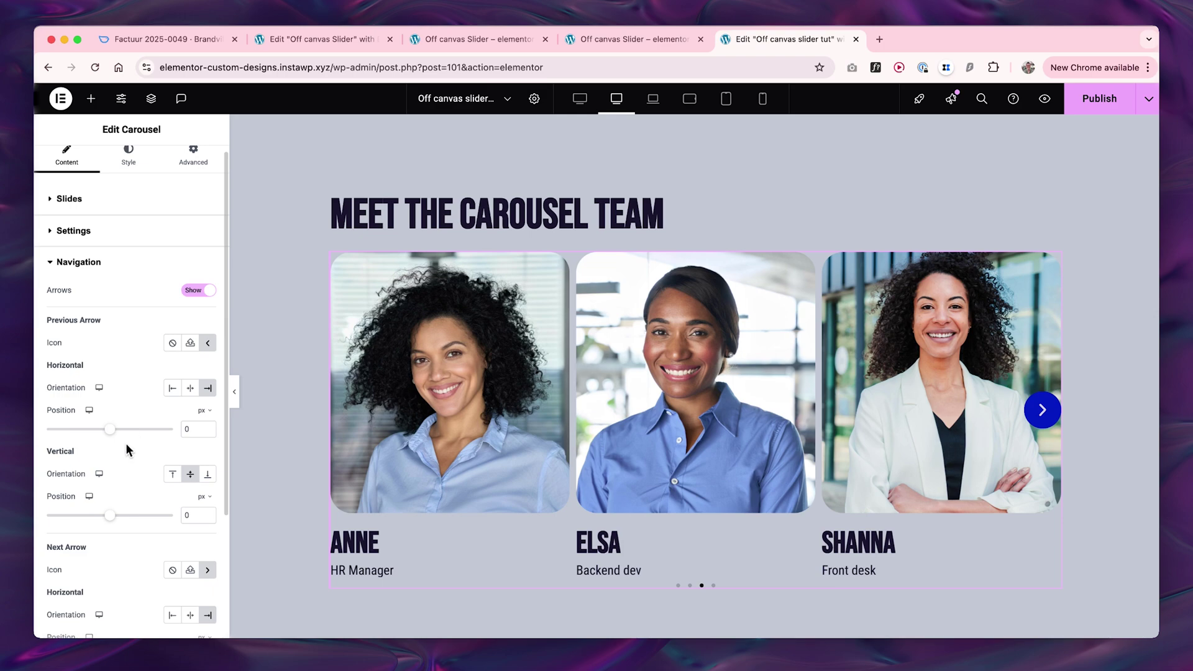
{"action": "scroll", "coordinate": [125, 442], "scroll_direction": "down", "scroll_amount": 2}
{"action": "scroll", "coordinate": [130, 378], "scroll_direction": "down", "scroll_amount": 1}
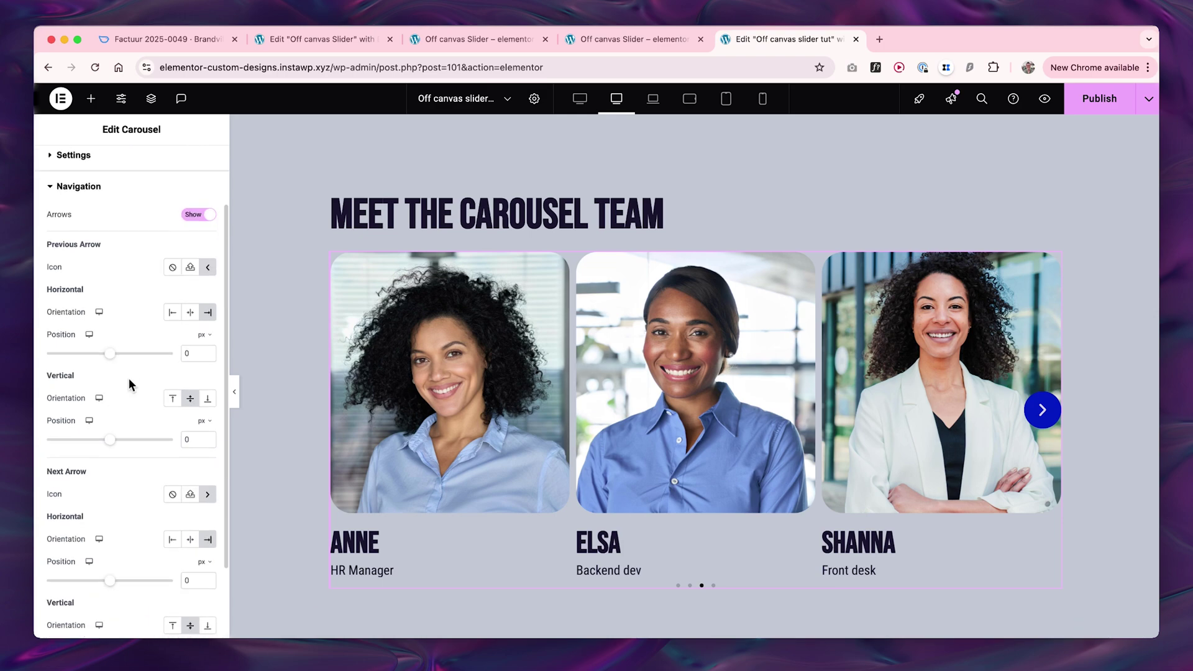
{"action": "left_click", "coordinate": [173, 387]}
{"action": "scroll", "coordinate": [159, 477], "scroll_direction": "down", "scroll_amount": 2}
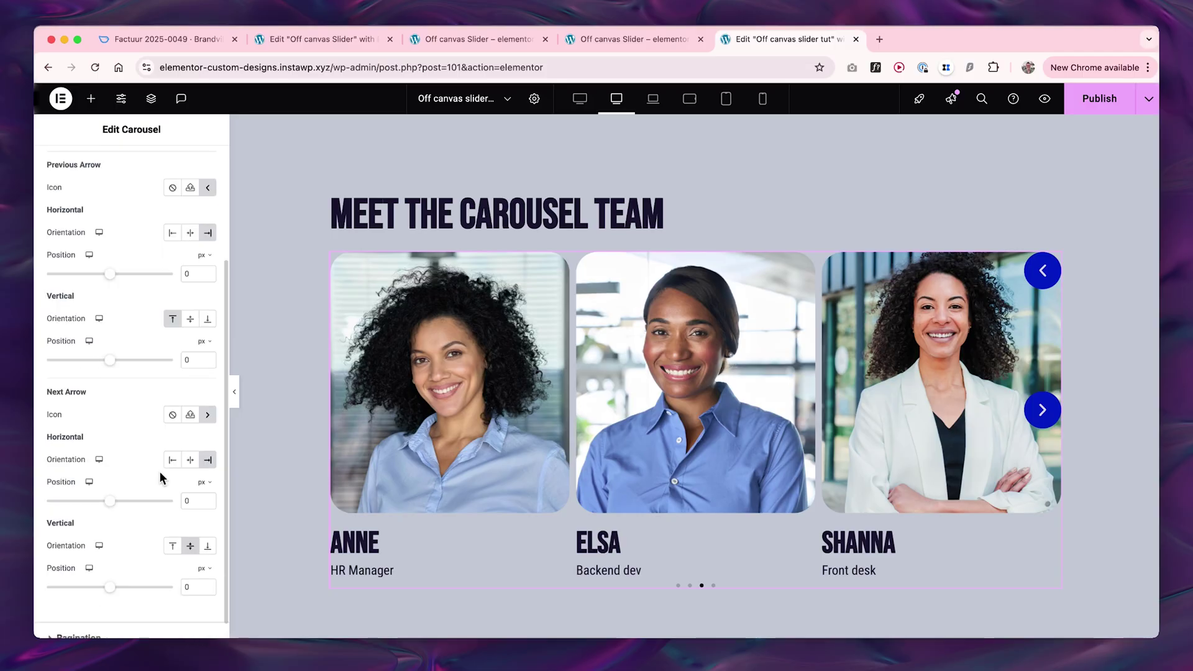
{"action": "left_click", "coordinate": [175, 546]}
{"action": "scroll", "coordinate": [158, 449], "scroll_direction": "up", "scroll_amount": 2}
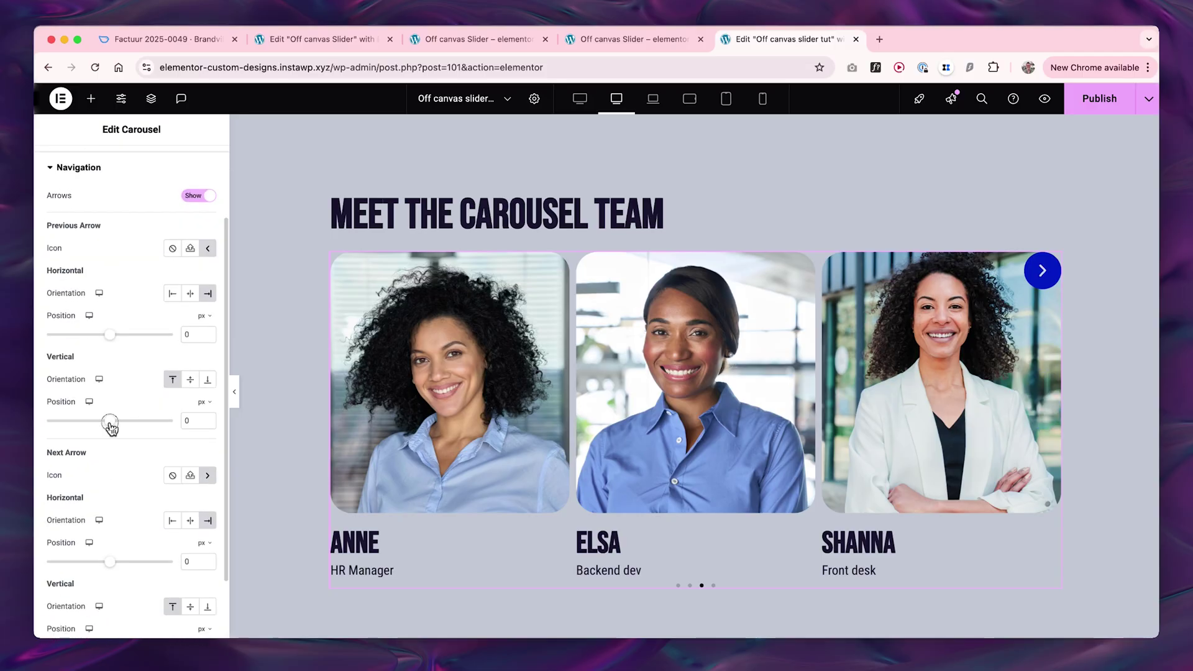
- Set both arrows' vertical position to -88 so they sit above the slides
{"action": "left_click_drag", "start_coordinate": [110, 426], "coordinate": [105, 428]}
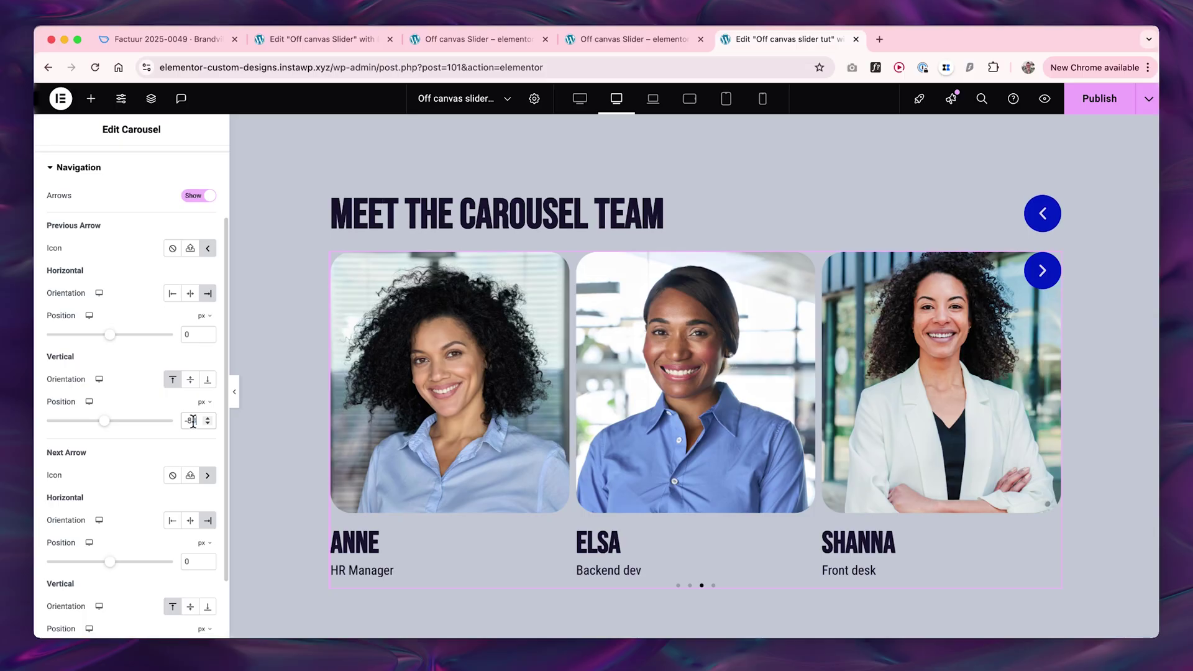
{"action": "type", "text": "8"}
{"action": "scroll", "coordinate": [128, 508], "scroll_direction": "down", "scroll_amount": 1}
{"action": "double_click", "coordinate": [190, 622]}
{"action": "type", "text": "-88"}
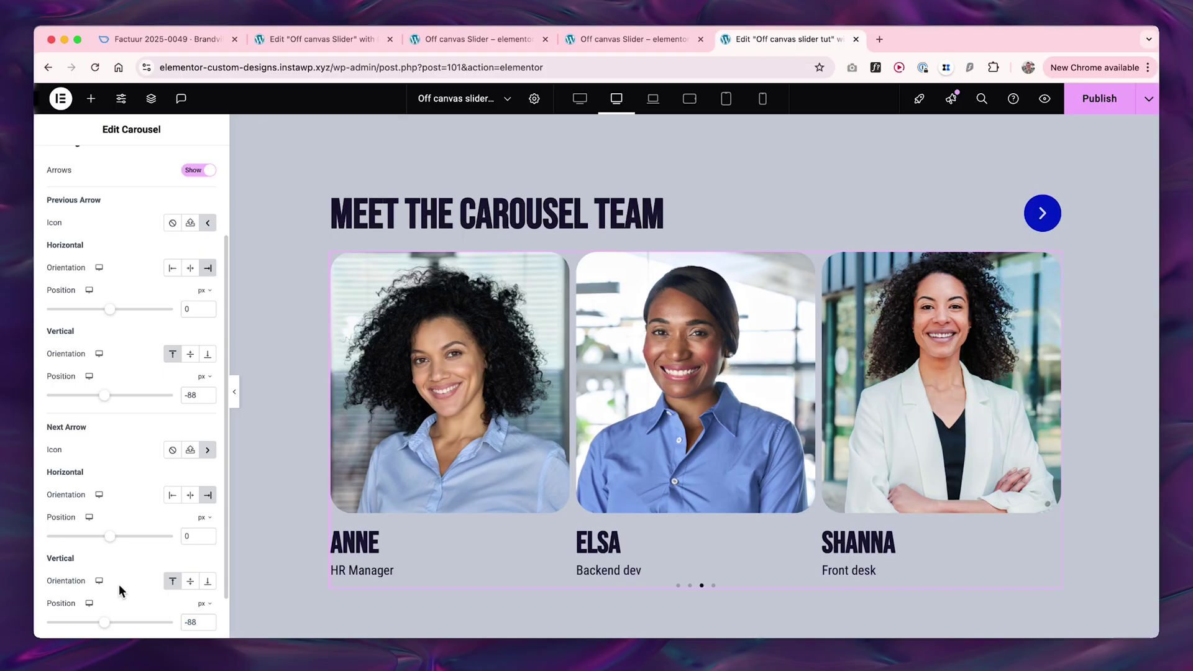
{"action": "scroll", "coordinate": [119, 416], "scroll_direction": "up", "scroll_amount": 1}
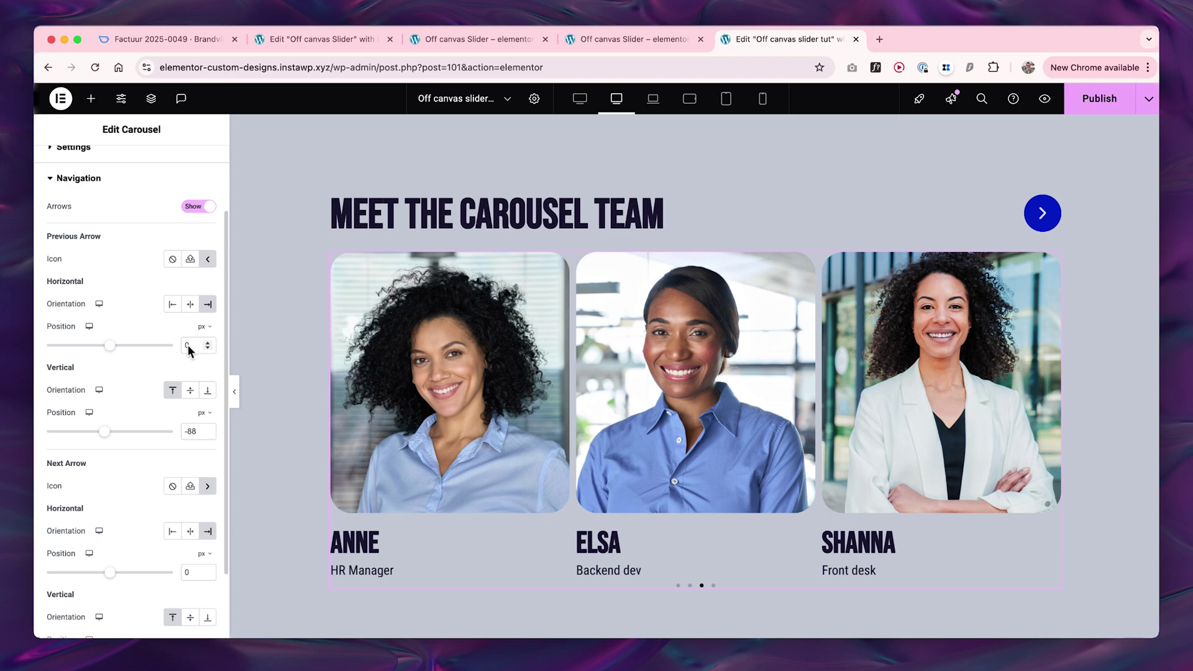
- Set the previous arrow's horizontal position to -70, beside the next arrow
{"action": "left_click_drag", "start_coordinate": [110, 344], "coordinate": [108, 350]}
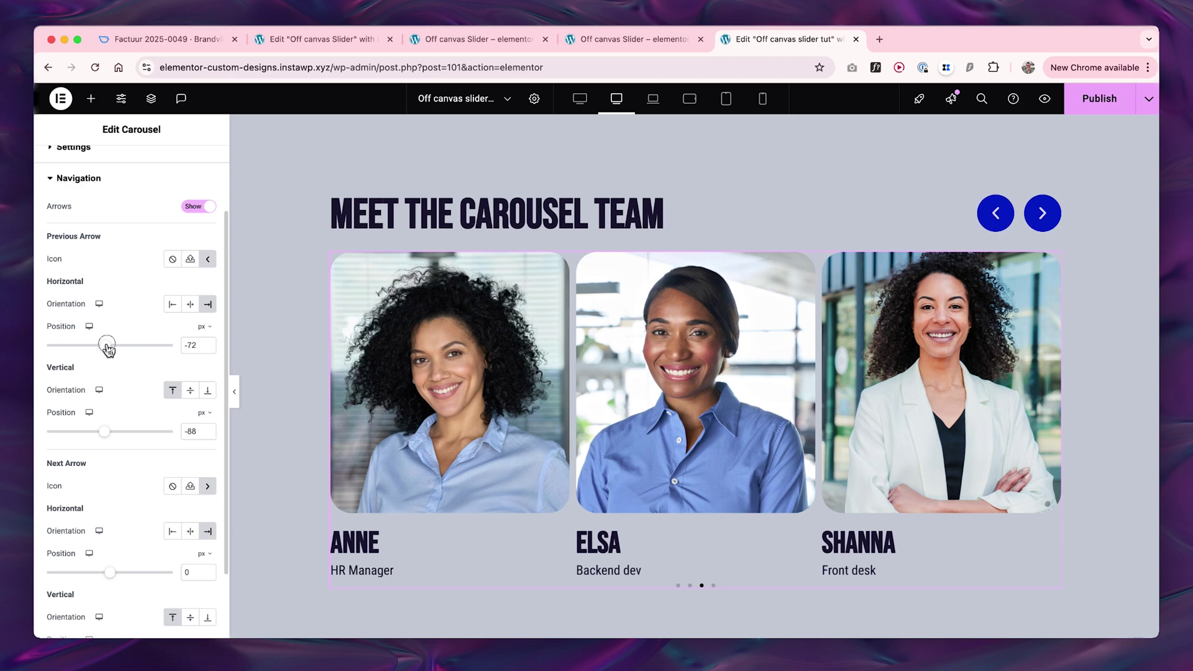
{"action": "left_click", "coordinate": [192, 346]}
{"action": "key", "text": "BackSpace"}
{"action": "type", "text": "0"}
{"action": "scroll", "coordinate": [164, 361], "scroll_direction": "up", "scroll_amount": 1}
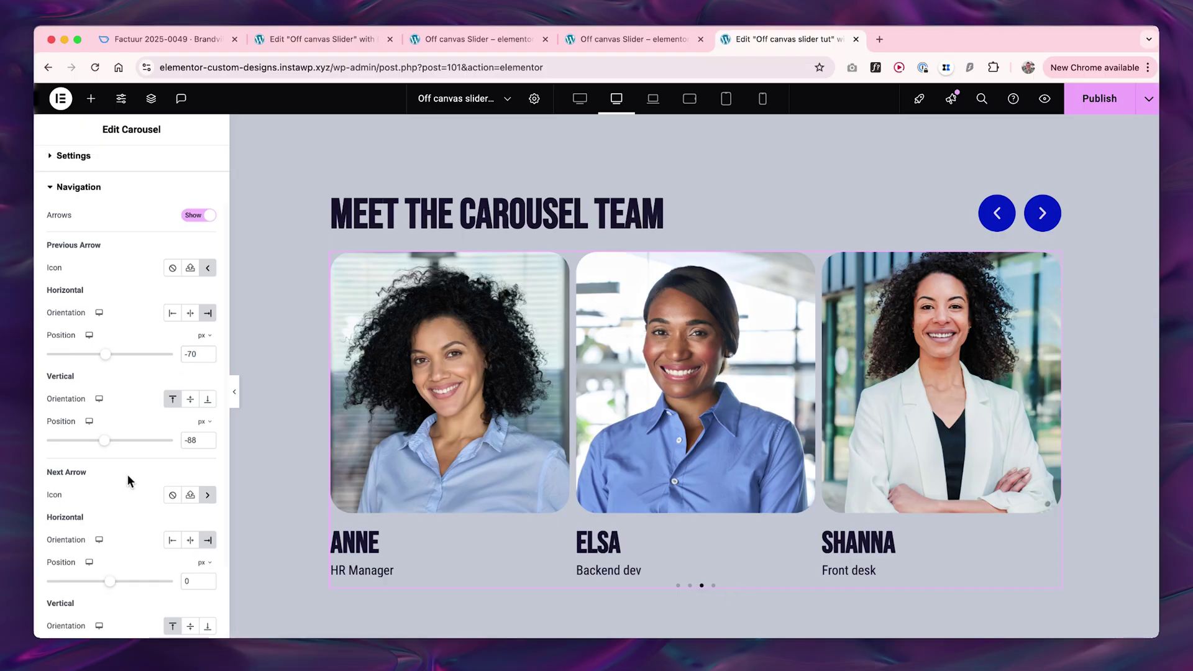
{"action": "scroll", "coordinate": [111, 346], "scroll_direction": "up", "scroll_amount": 3}
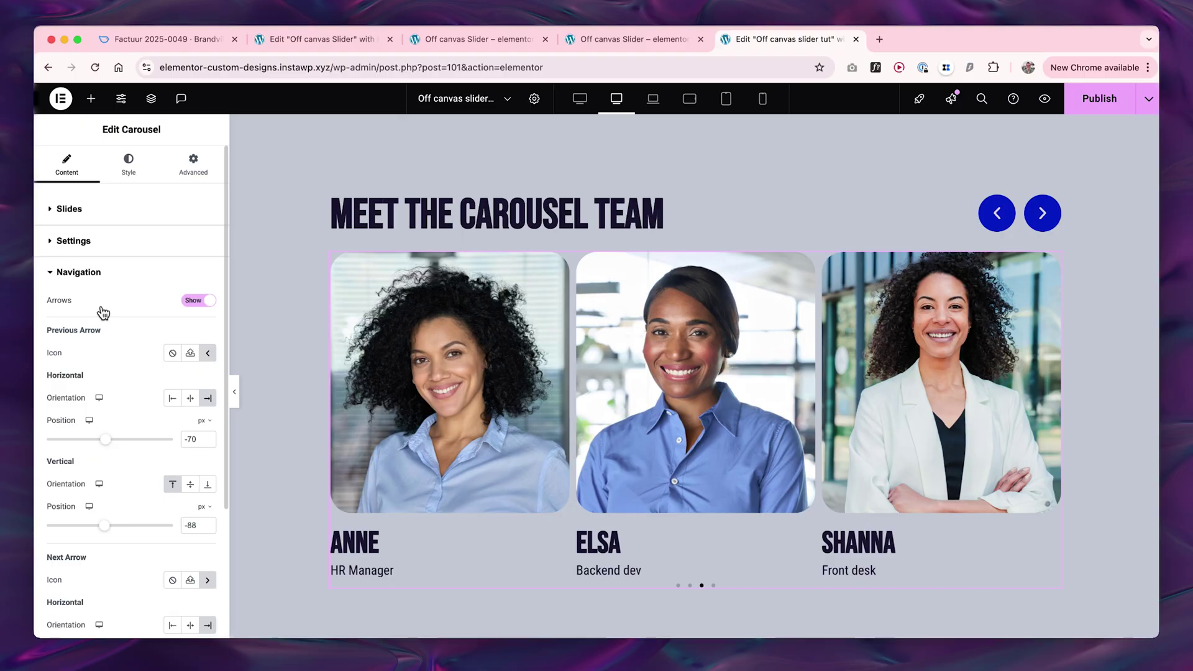
- Set the carousel's Pagination to None to remove the dots
{"action": "scroll", "coordinate": [99, 488], "scroll_direction": "down", "scroll_amount": 5}
{"action": "left_click", "coordinate": [114, 574]}
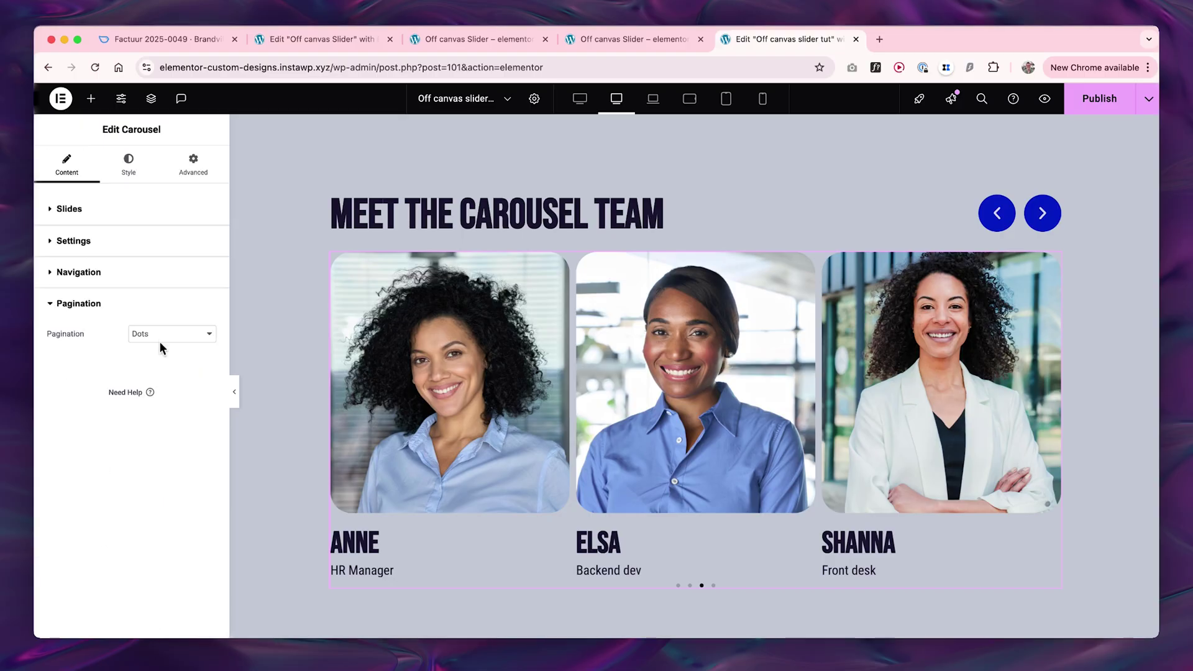
{"action": "left_click", "coordinate": [159, 335]}
{"action": "left_click", "coordinate": [147, 323]}
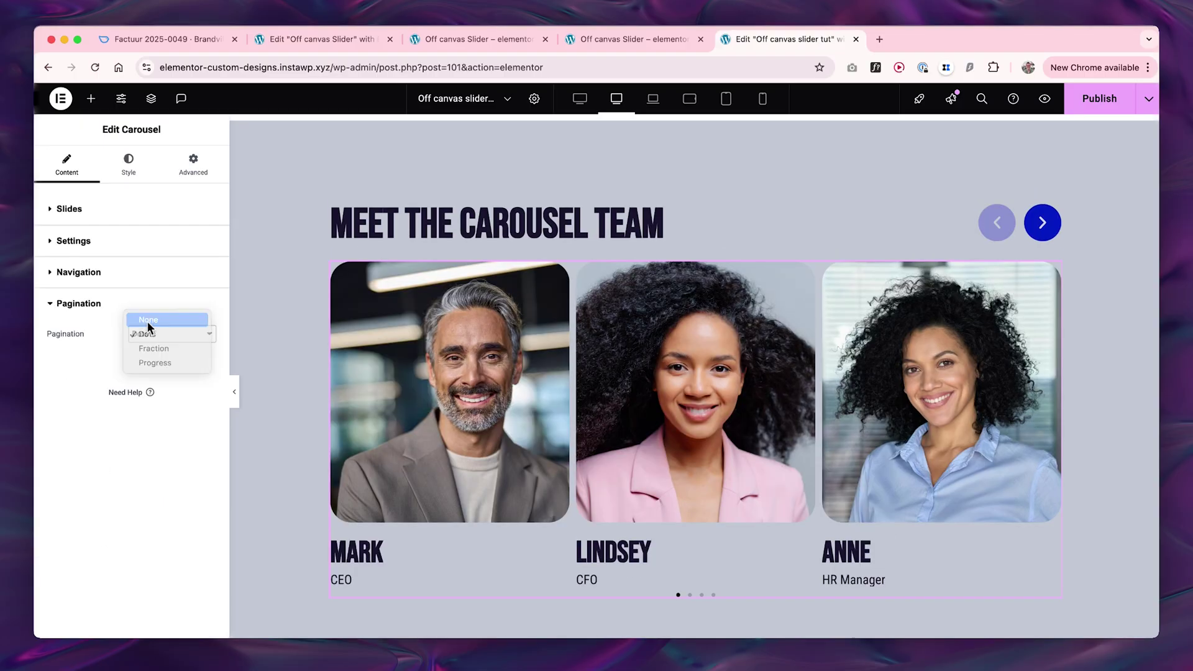
{"action": "left_click", "coordinate": [149, 331]}
{"action": "left_click", "coordinate": [149, 320]}
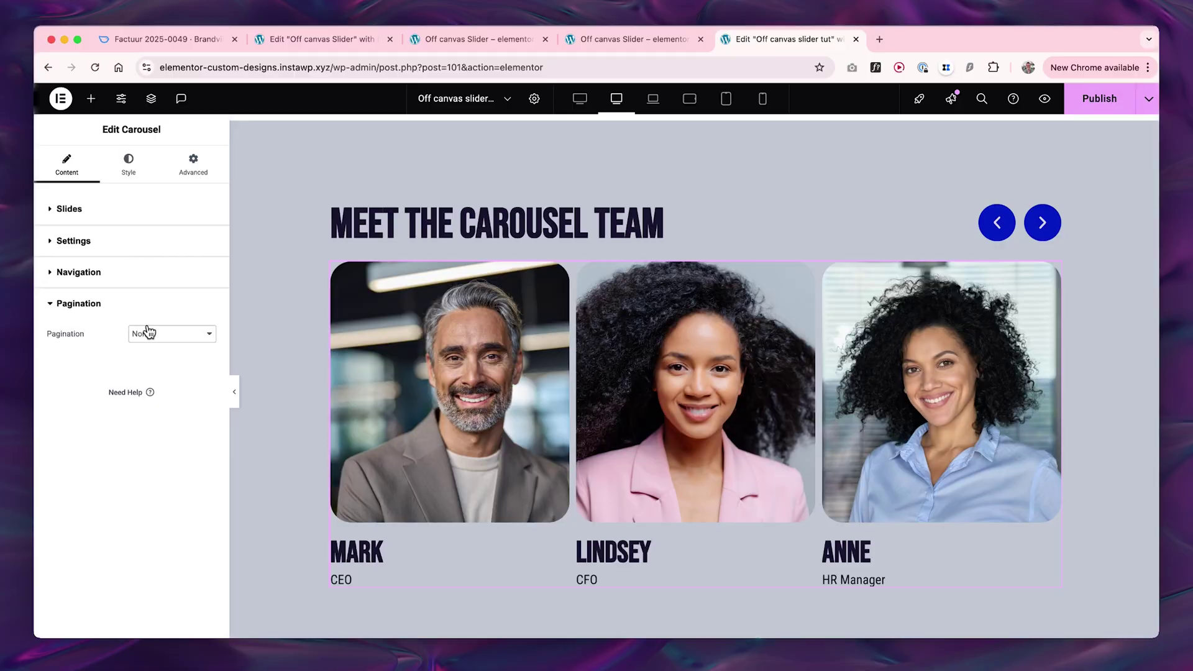
- Test the next and previous arrows, returning to Mark, Lindsey and Anne
{"action": "left_click", "coordinate": [1031, 230]}
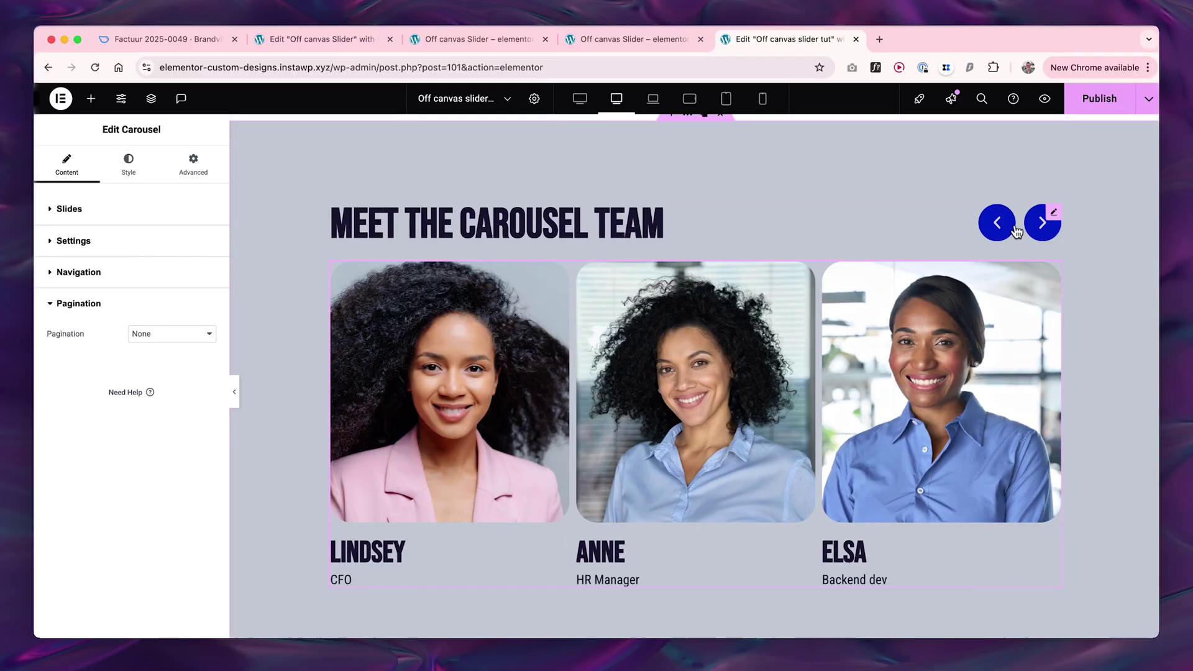
{"action": "left_click", "coordinate": [997, 225]}
{"action": "left_click", "coordinate": [1041, 224]}
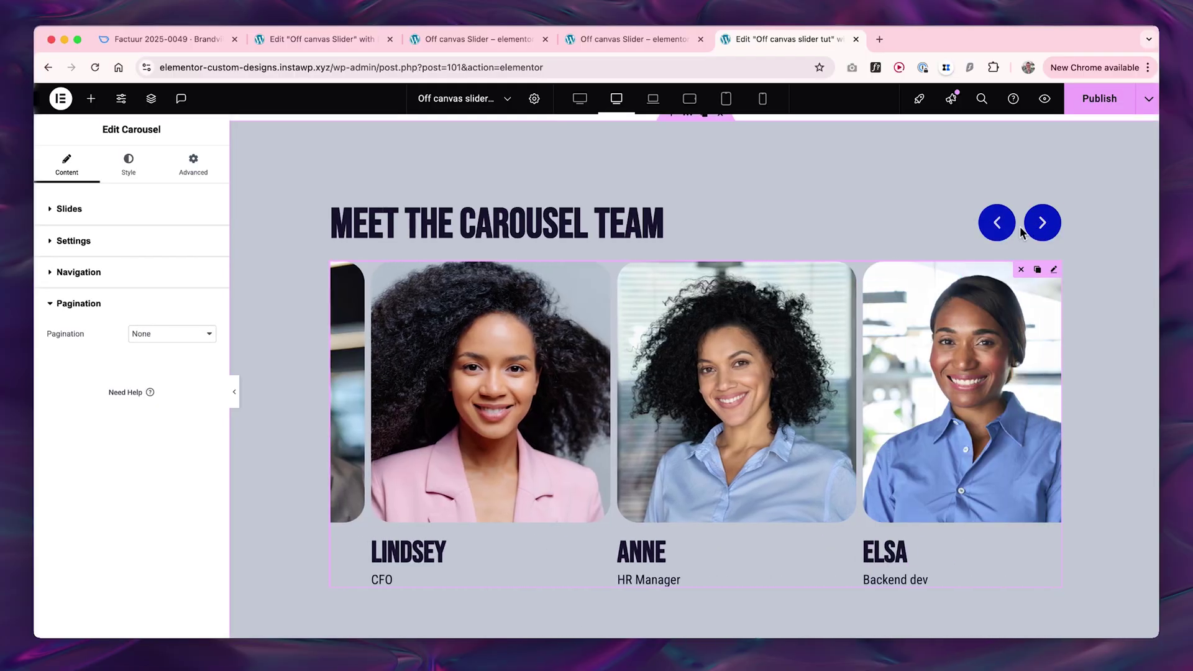
{"action": "left_click", "coordinate": [997, 222]}
{"action": "scroll", "coordinate": [949, 195], "scroll_direction": "down", "scroll_amount": 1}
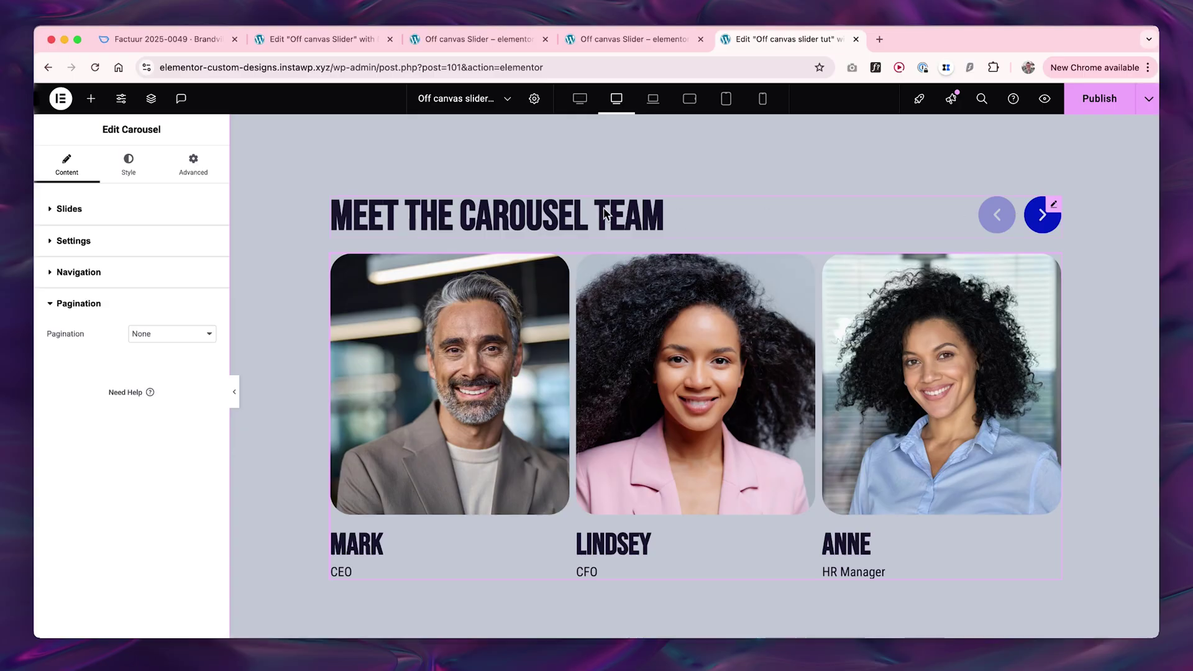
- Give the MEET THE CAROUSEL TEAM heading a Custom width of 80% under Advanced
{"action": "left_click", "coordinate": [617, 215]}
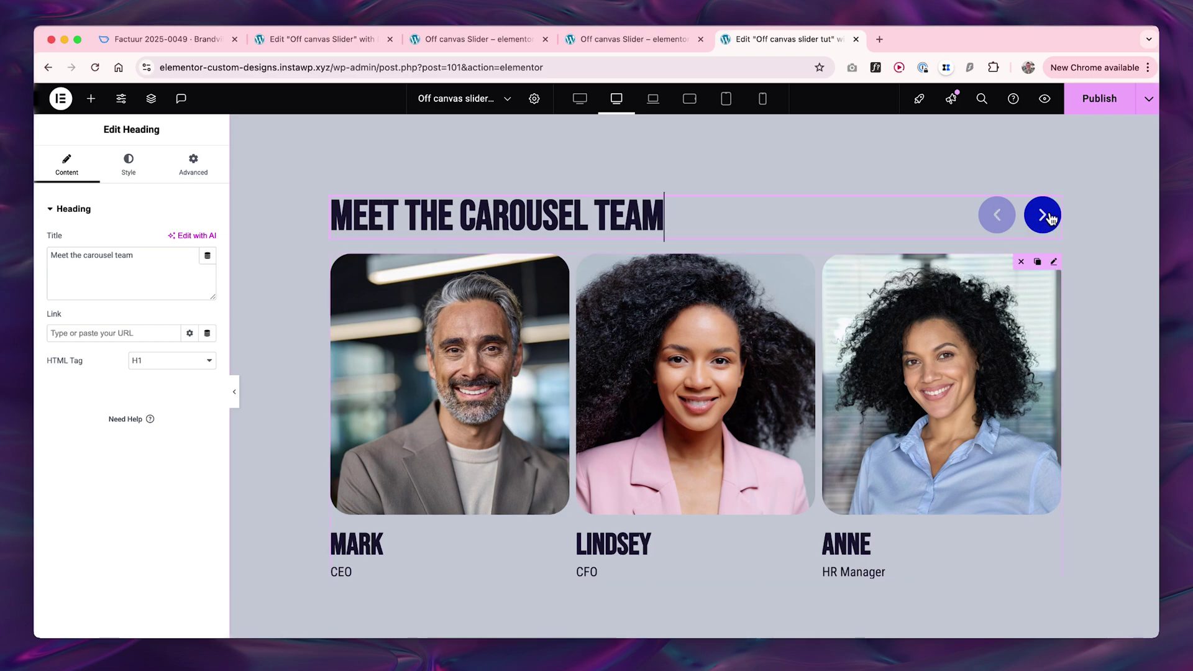
{"action": "left_click", "coordinate": [206, 162]}
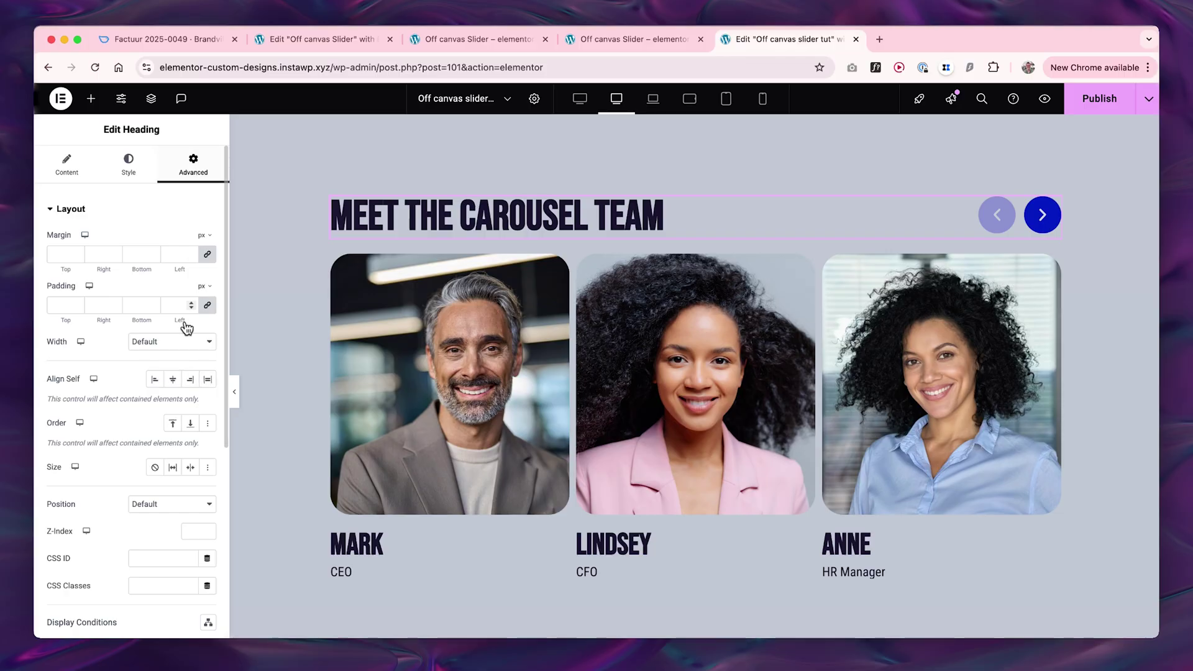
{"action": "left_click", "coordinate": [180, 341]}
{"action": "left_click", "coordinate": [164, 385]}
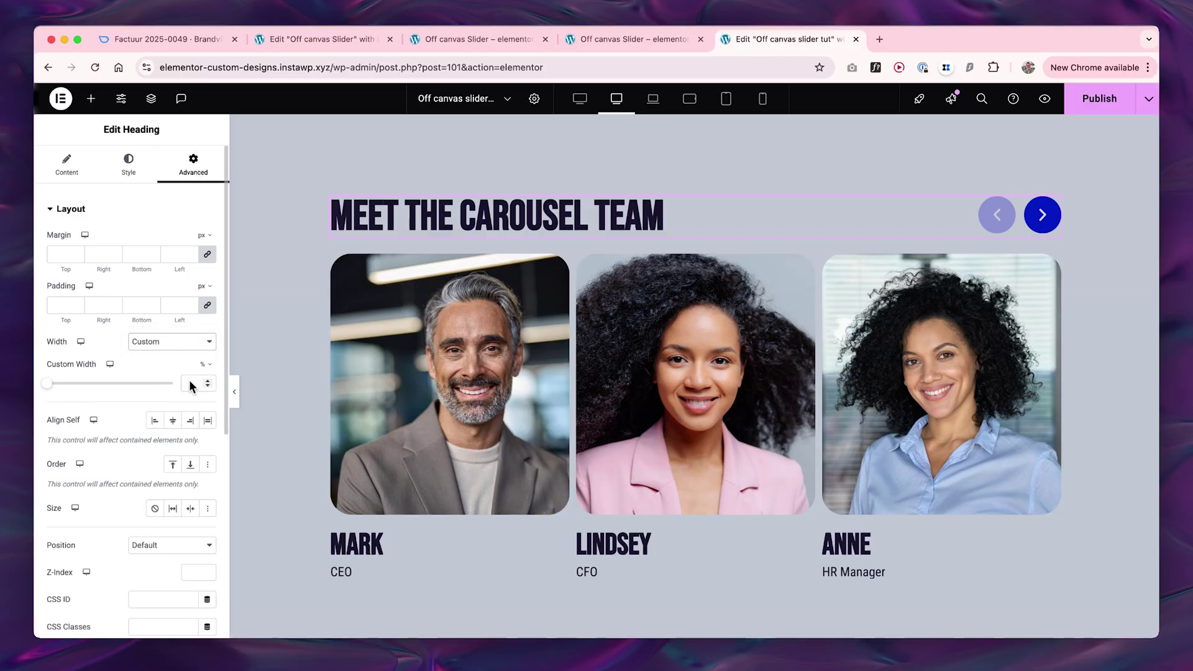
{"action": "left_click", "coordinate": [192, 382]}
{"action": "type", "text": "80"}
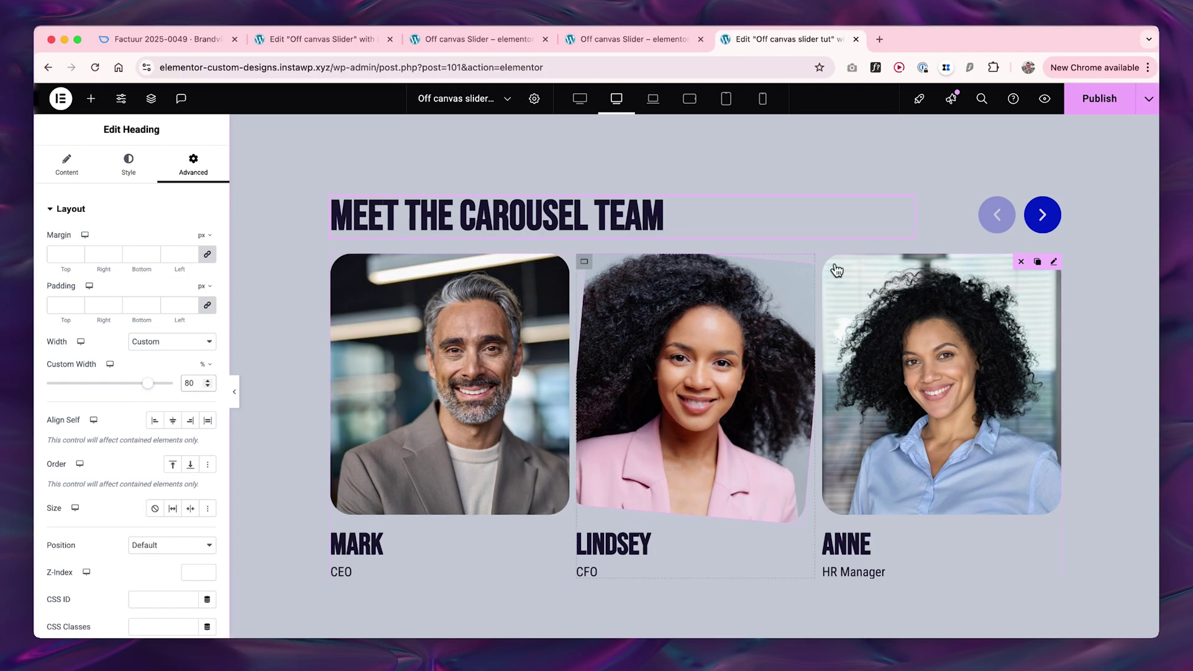
- Step the carousel forward to Elsa and back to Mark's card with its arrows
{"action": "left_click", "coordinate": [1035, 223]}
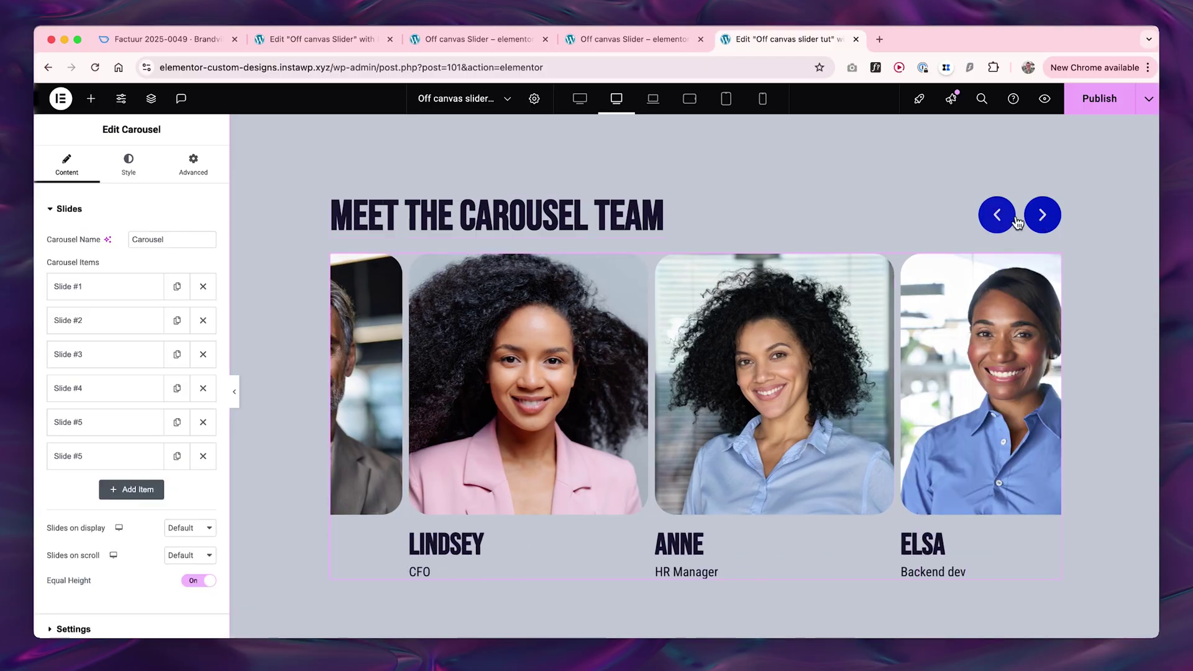
{"action": "left_click", "coordinate": [1006, 220]}
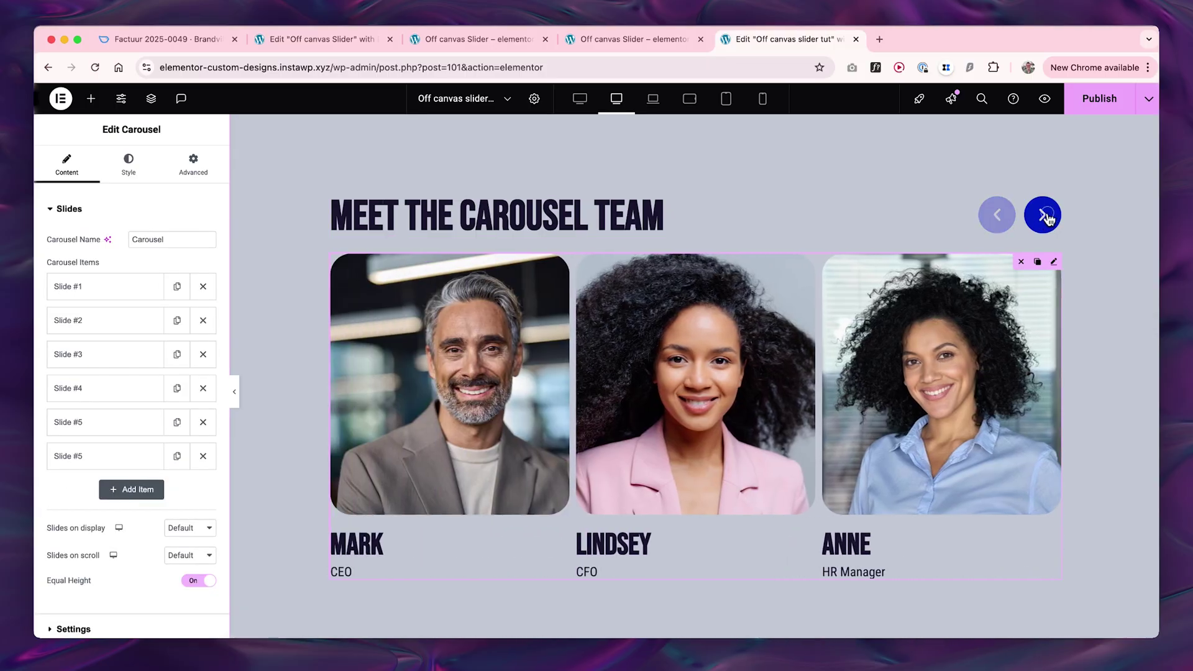
{"action": "left_click", "coordinate": [1042, 214]}
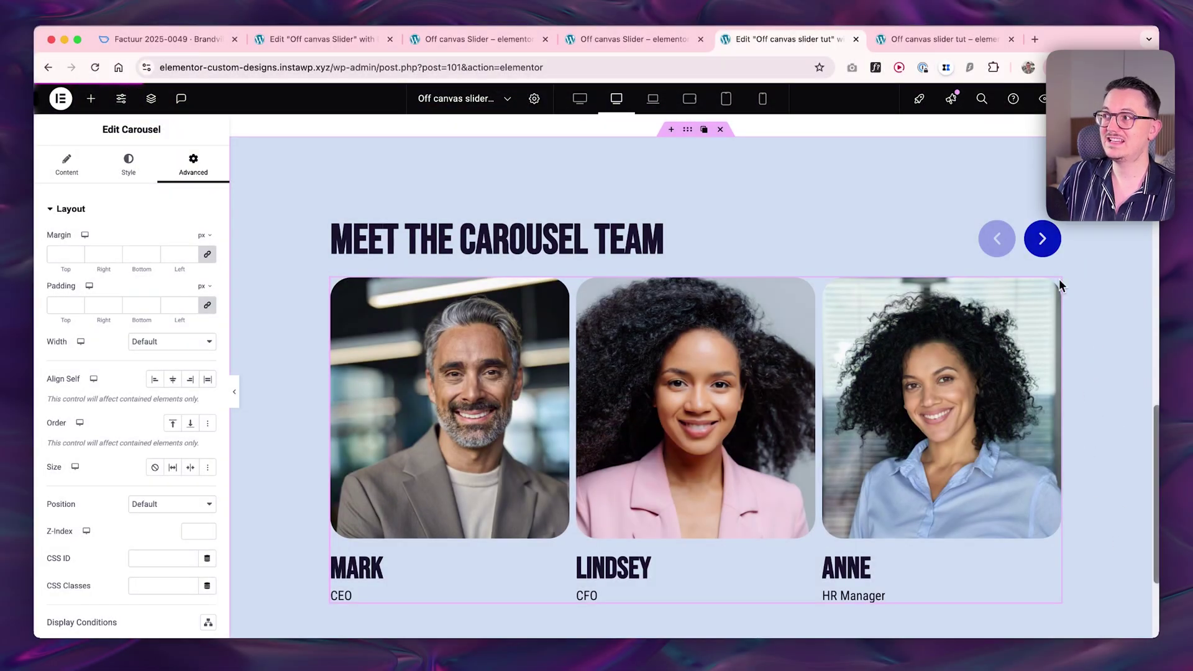
{"action": "left_click", "coordinate": [1049, 248]}
{"action": "left_click", "coordinate": [996, 238]}
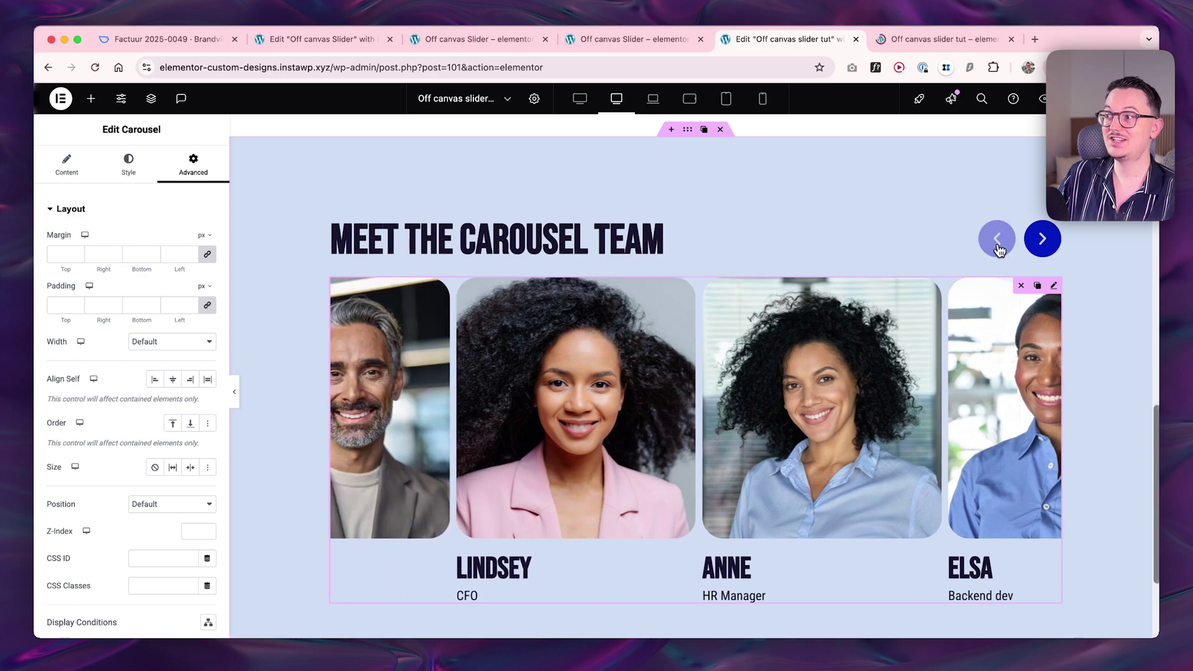
{"action": "left_click", "coordinate": [1036, 248]}
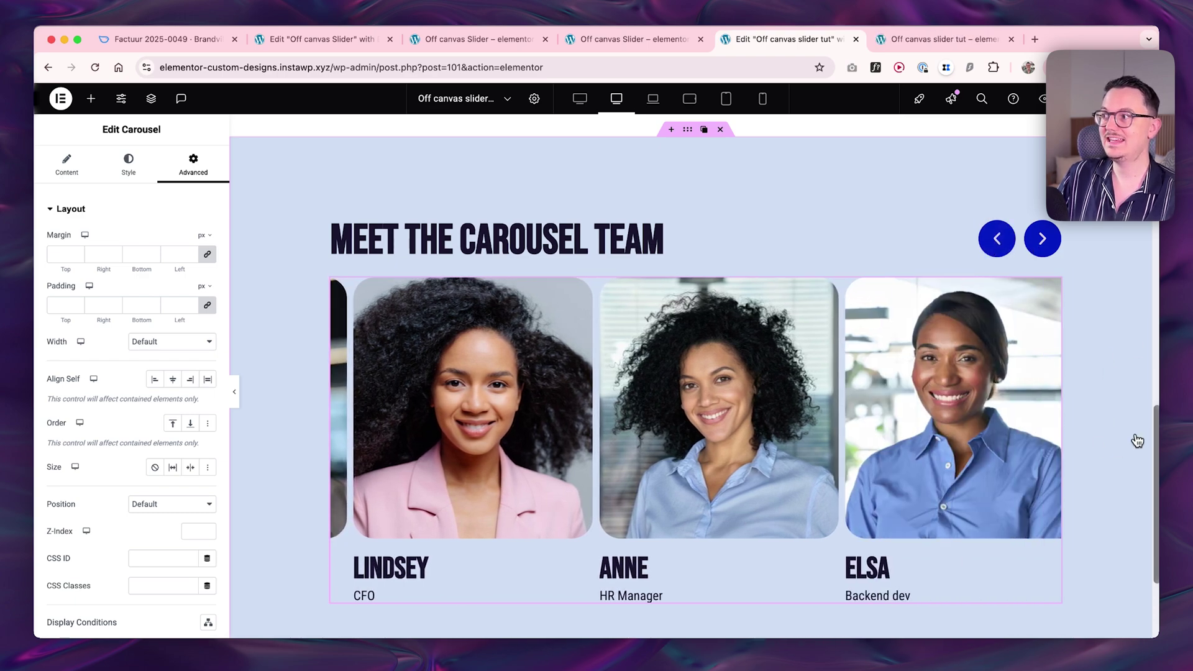
{"action": "left_click", "coordinate": [998, 240]}
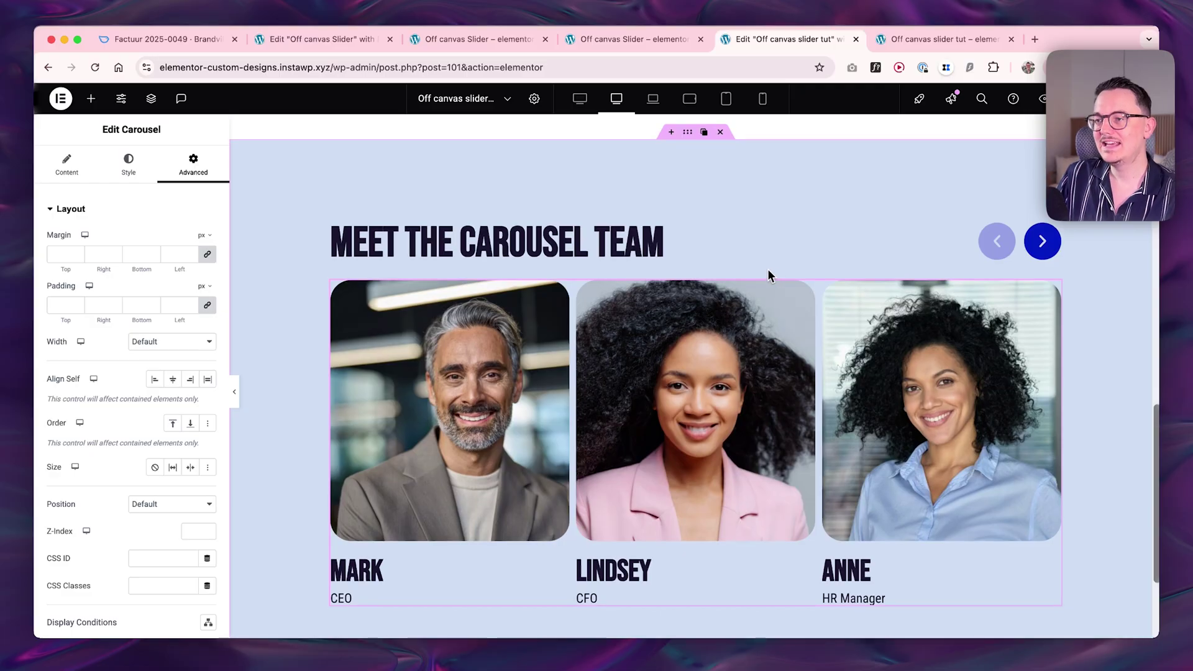
{"action": "scroll", "coordinate": [767, 269], "scroll_direction": "down", "scroll_amount": 1}
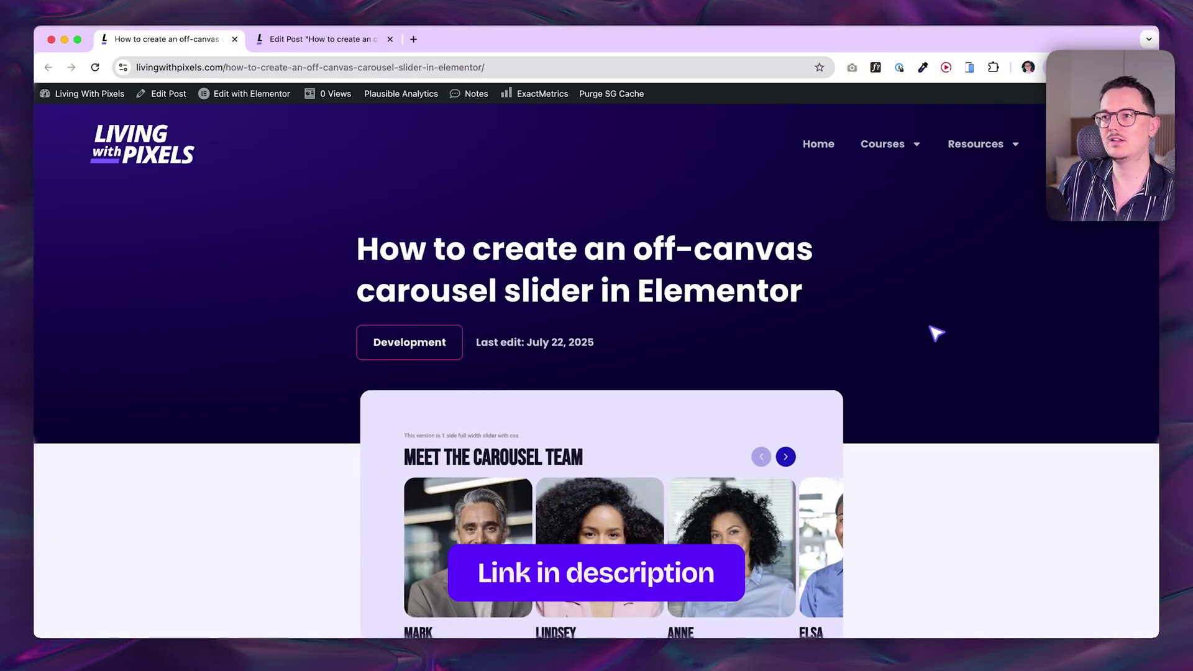
- Copy the article's .swiper overflow and clip-path CSS snippet
{"action": "scroll", "coordinate": [857, 309], "scroll_direction": "down", "scroll_amount": 10}
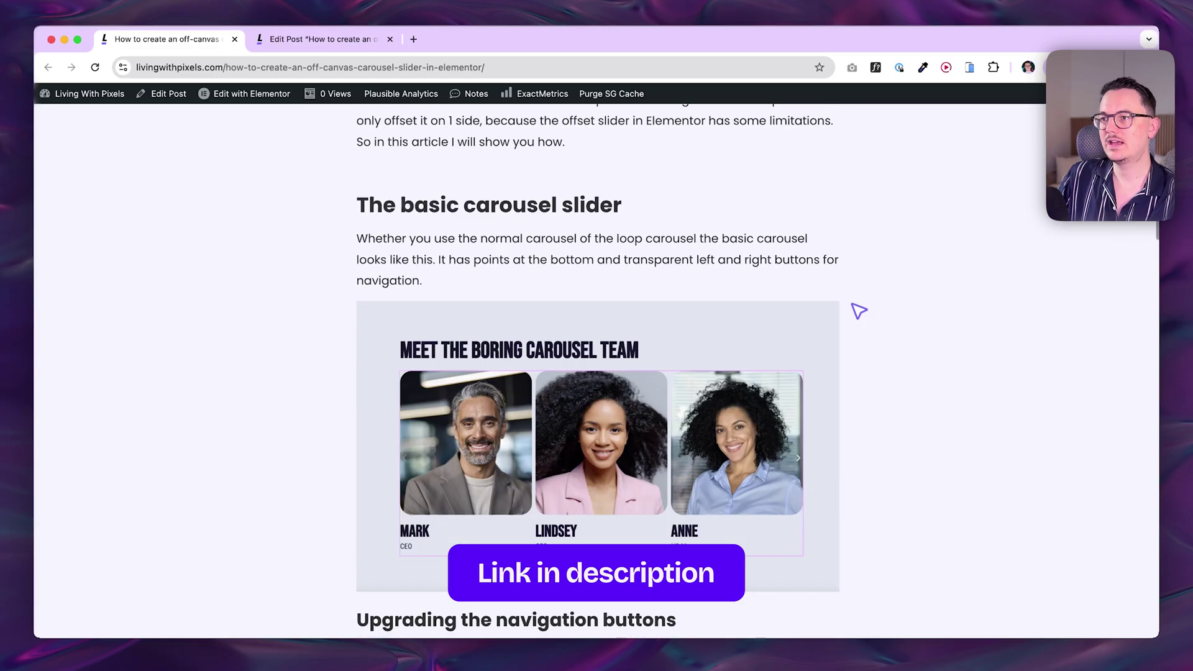
{"action": "scroll", "coordinate": [858, 310], "scroll_direction": "down", "scroll_amount": 20}
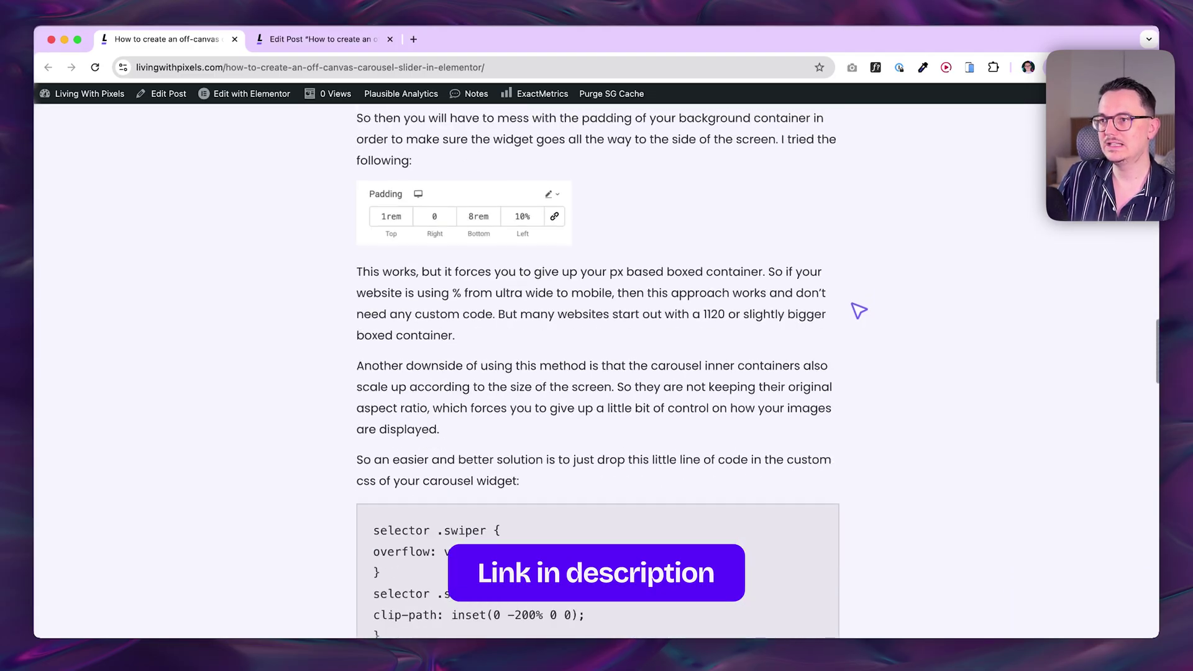
{"action": "scroll", "coordinate": [858, 311], "scroll_direction": "down", "scroll_amount": 4}
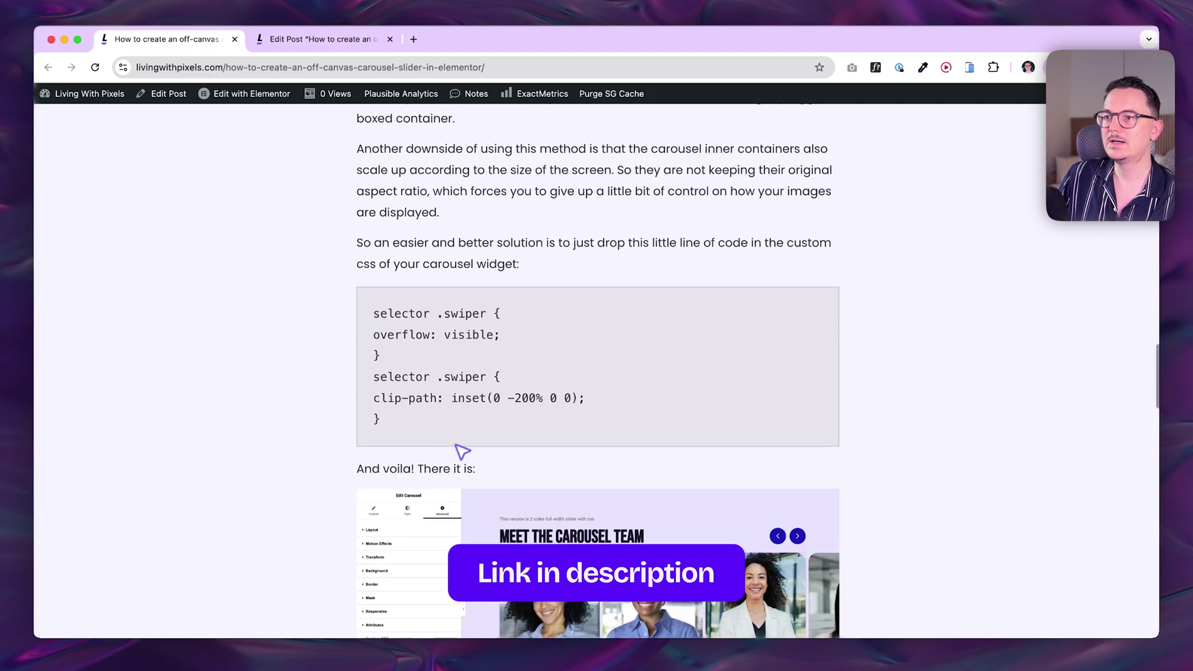
{"action": "scroll", "coordinate": [462, 452], "scroll_direction": "up", "scroll_amount": 2}
{"action": "left_click_drag", "start_coordinate": [382, 492], "coordinate": [380, 395]}
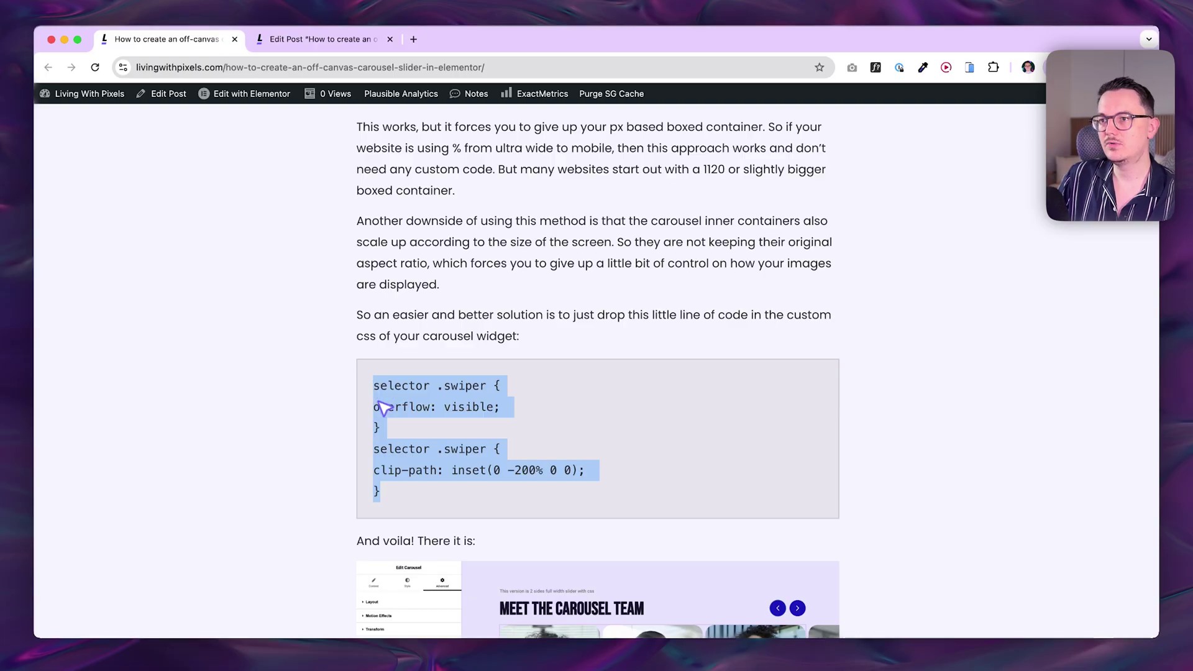
{"action": "right_click", "coordinate": [385, 390]}
{"action": "left_click", "coordinate": [400, 414]}
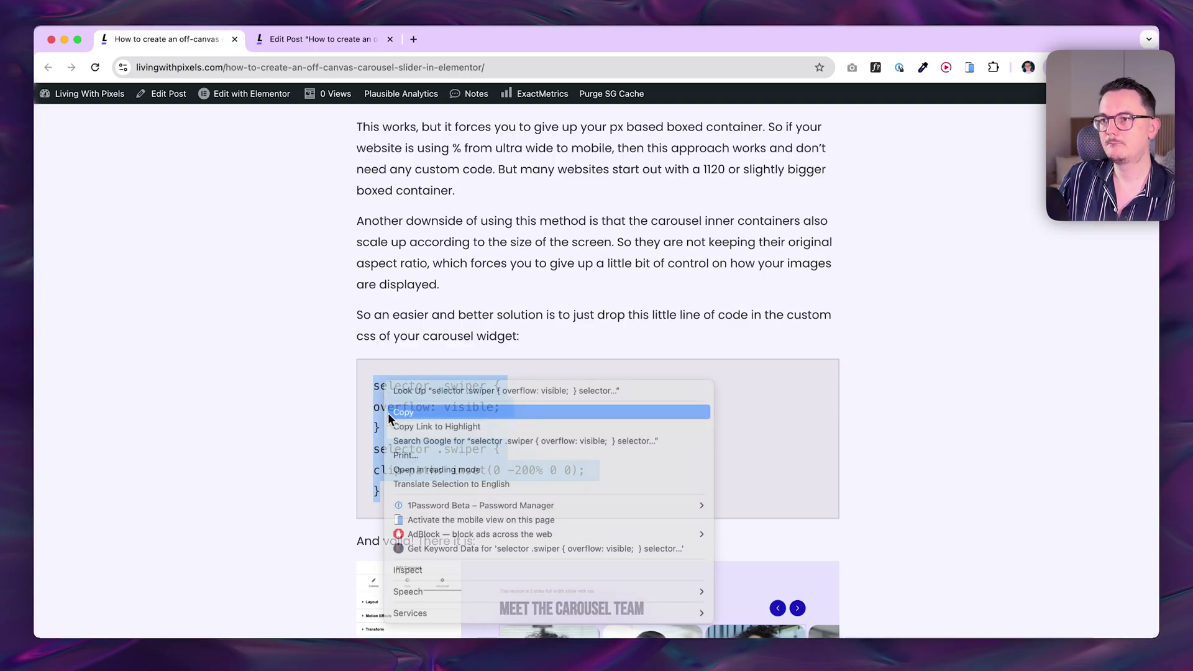
{"action": "left_click", "coordinate": [324, 410]}
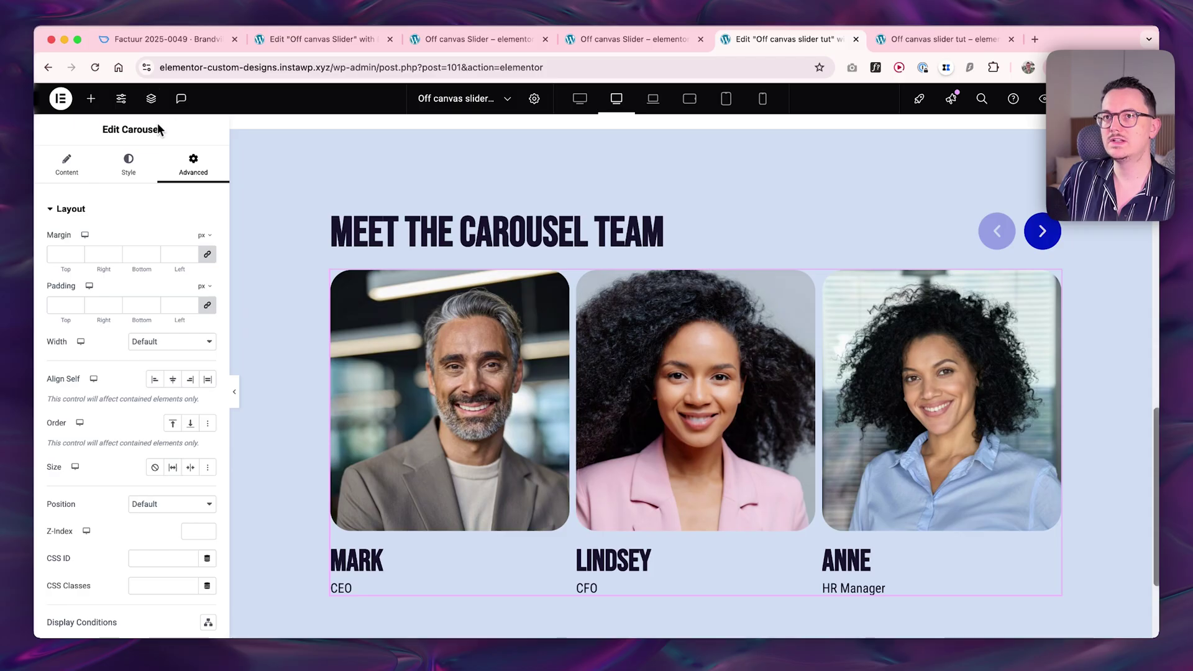
- Paste the copied .swiper CSS into the carousel's Custom CSS box
{"action": "scroll", "coordinate": [115, 497], "scroll_direction": "down", "scroll_amount": 6}
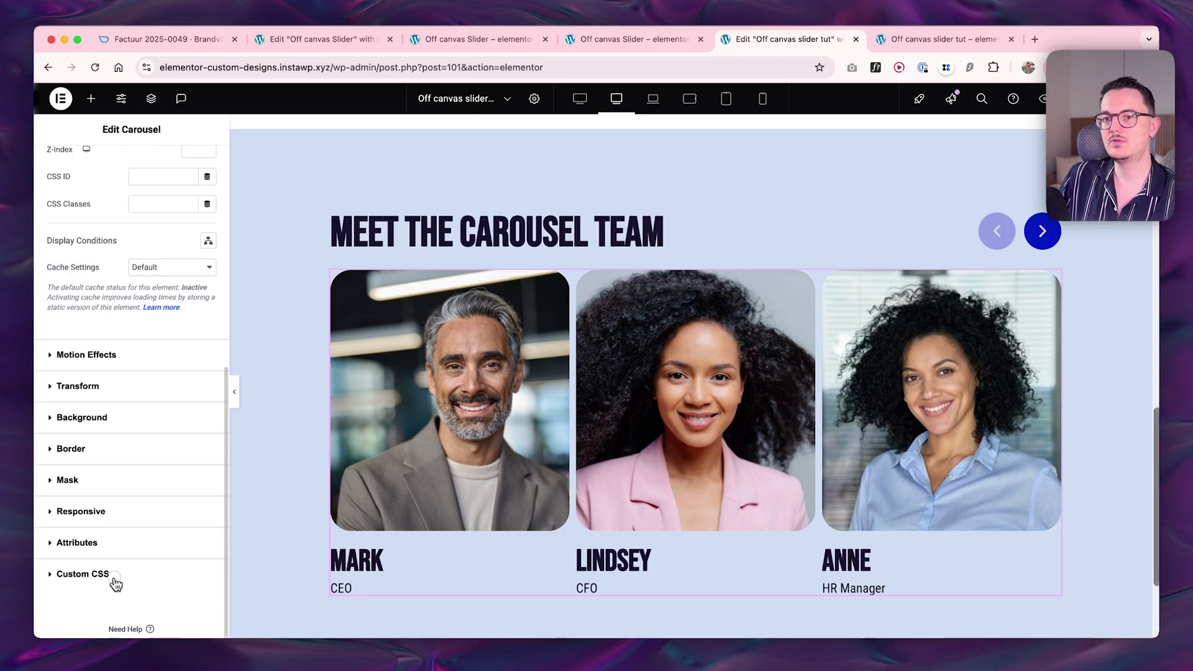
{"action": "left_click", "coordinate": [82, 574]}
{"action": "key", "text": "super+v"}
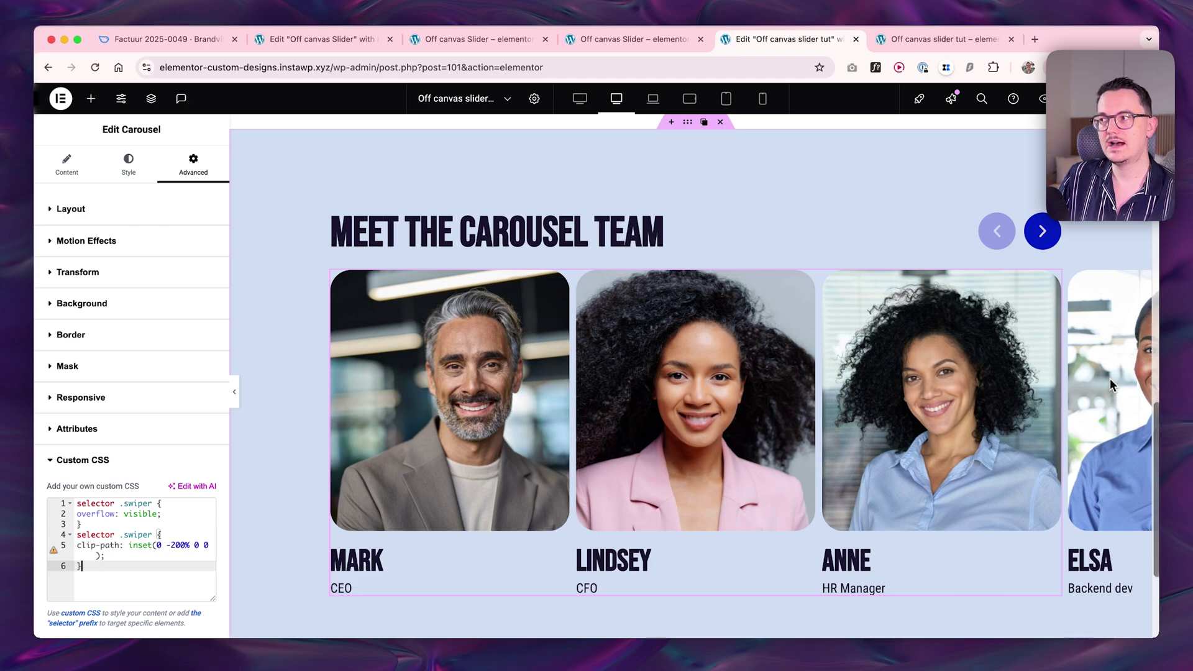
{"action": "left_click_drag", "start_coordinate": [227, 513], "coordinate": [267, 513]}
{"action": "left_click", "coordinate": [106, 514]}
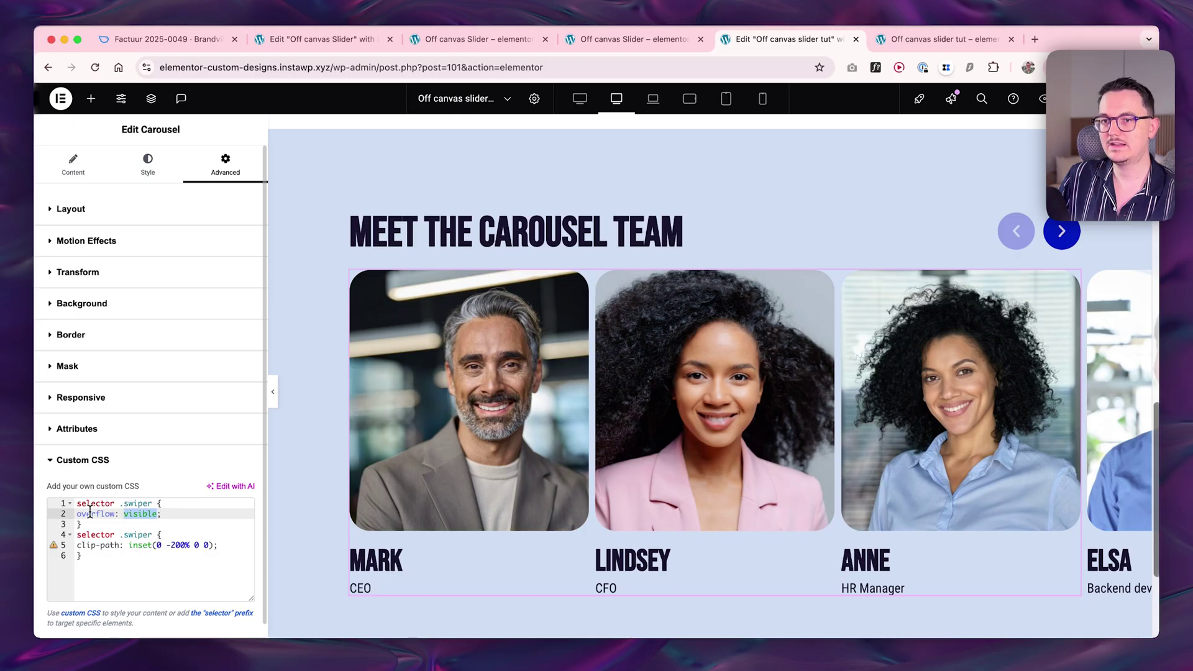
- Delete the clip-path rule and test the carousel arrows without it
{"action": "left_click_drag", "start_coordinate": [93, 559], "coordinate": [76, 534]}
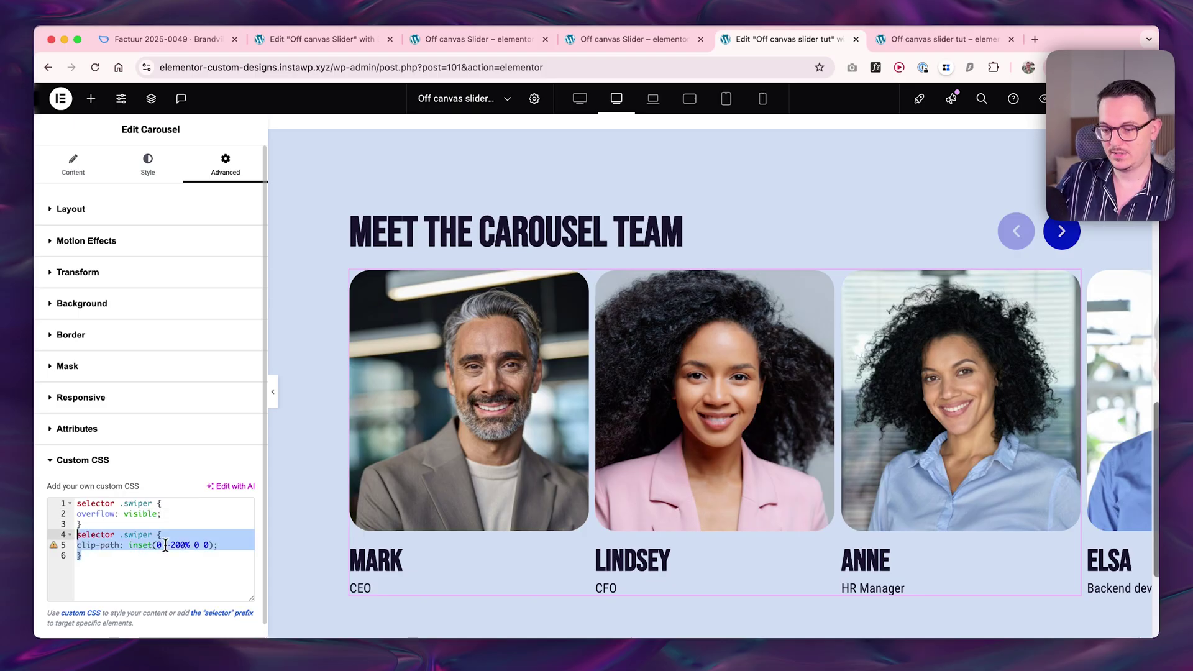
{"action": "key", "text": "BackSpace"}
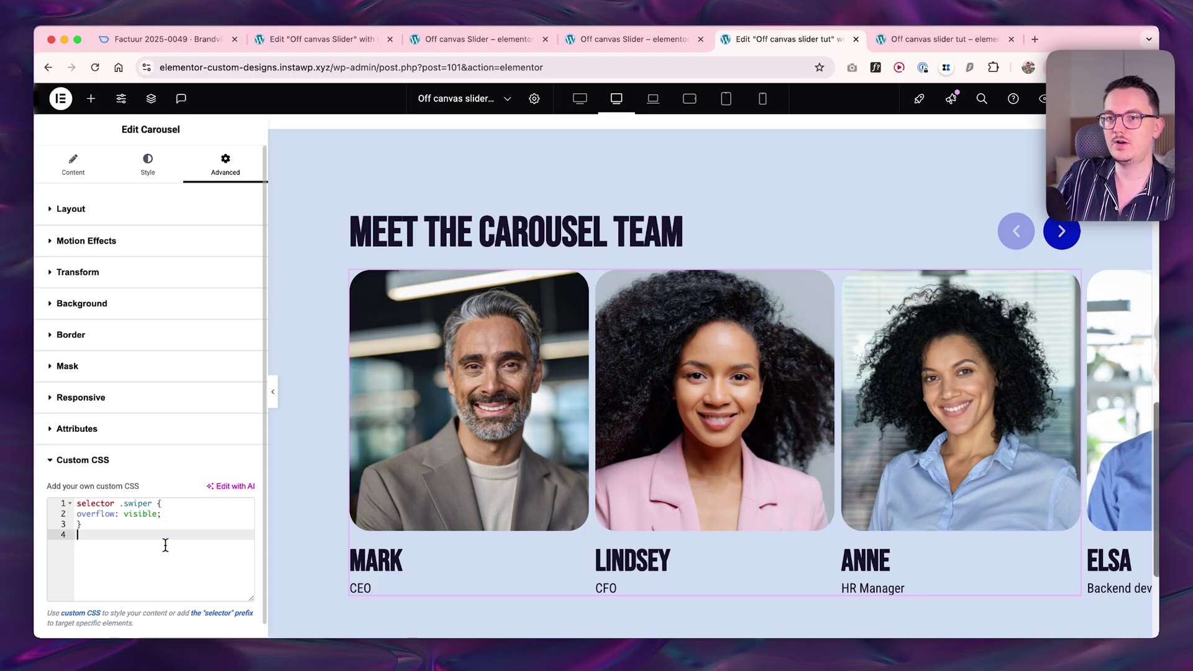
{"action": "left_click", "coordinate": [1061, 233]}
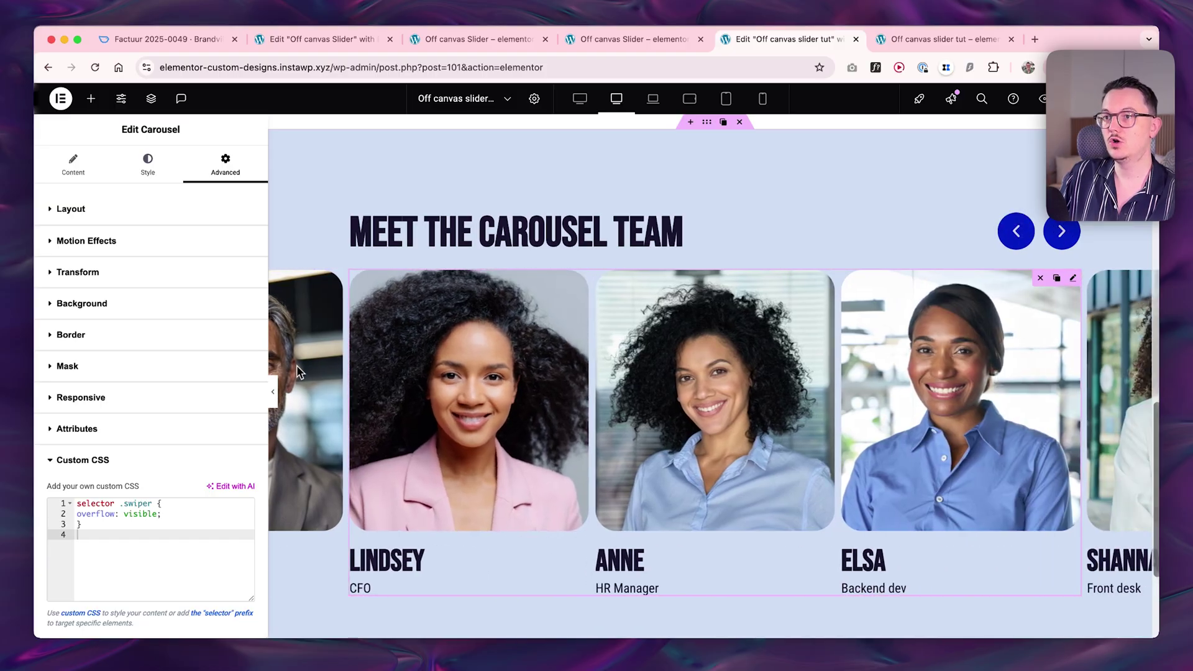
{"action": "left_click", "coordinate": [1015, 231]}
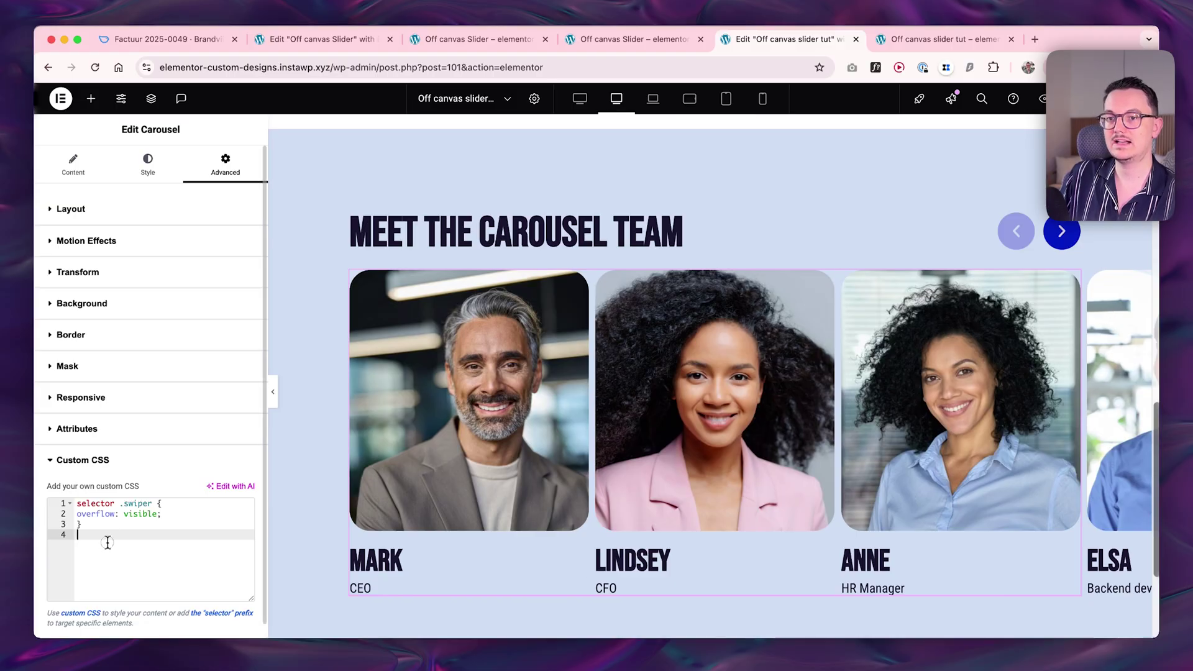
- Restore the clip-path: inset(0 -200% 0 0) rule and test the arrows again
{"action": "key", "text": "super+v"}
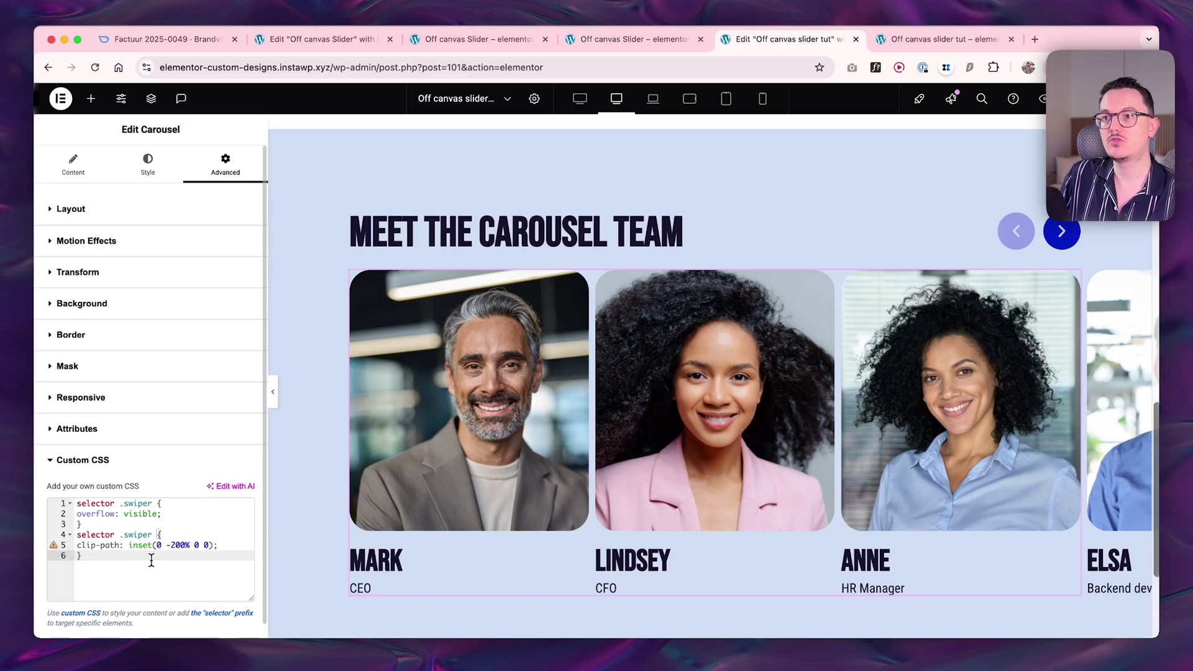
{"action": "left_click", "coordinate": [1059, 231]}
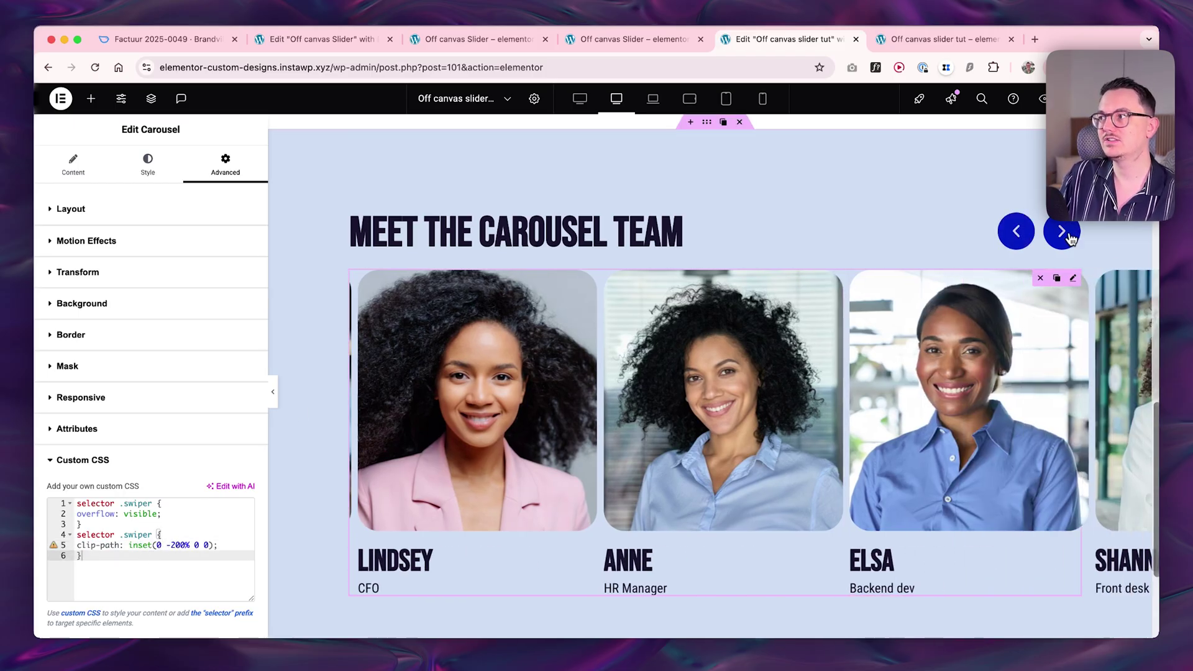
{"action": "left_click", "coordinate": [1059, 231]}
{"action": "left_click", "coordinate": [1015, 231]}
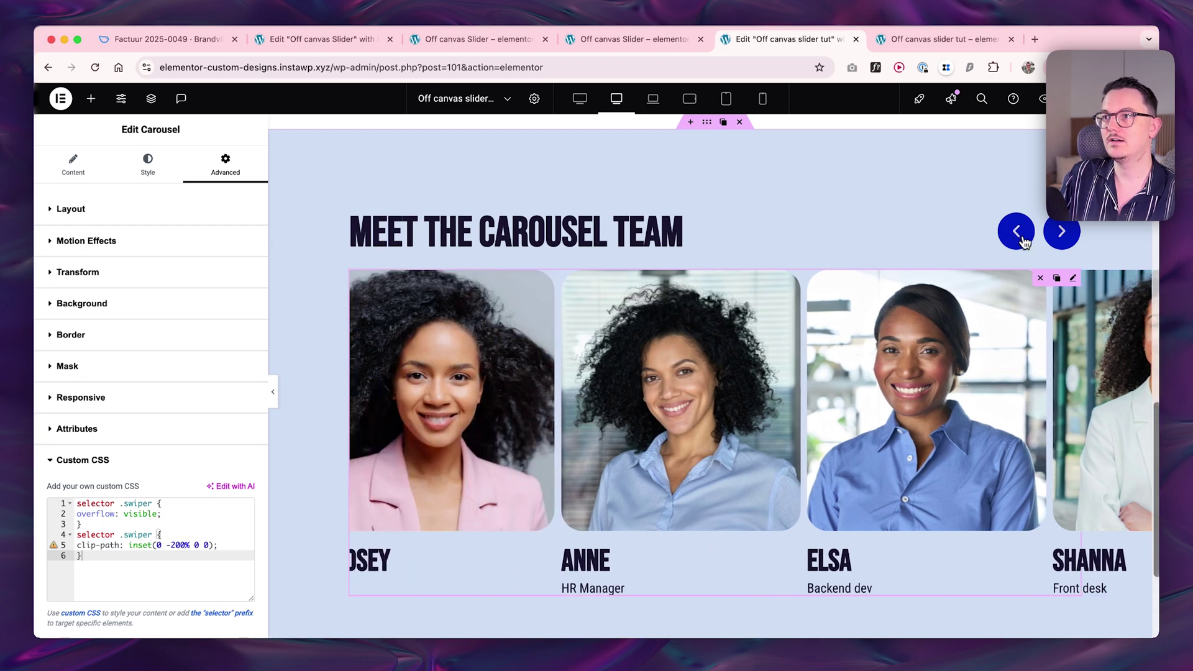
{"action": "left_click", "coordinate": [1016, 231]}
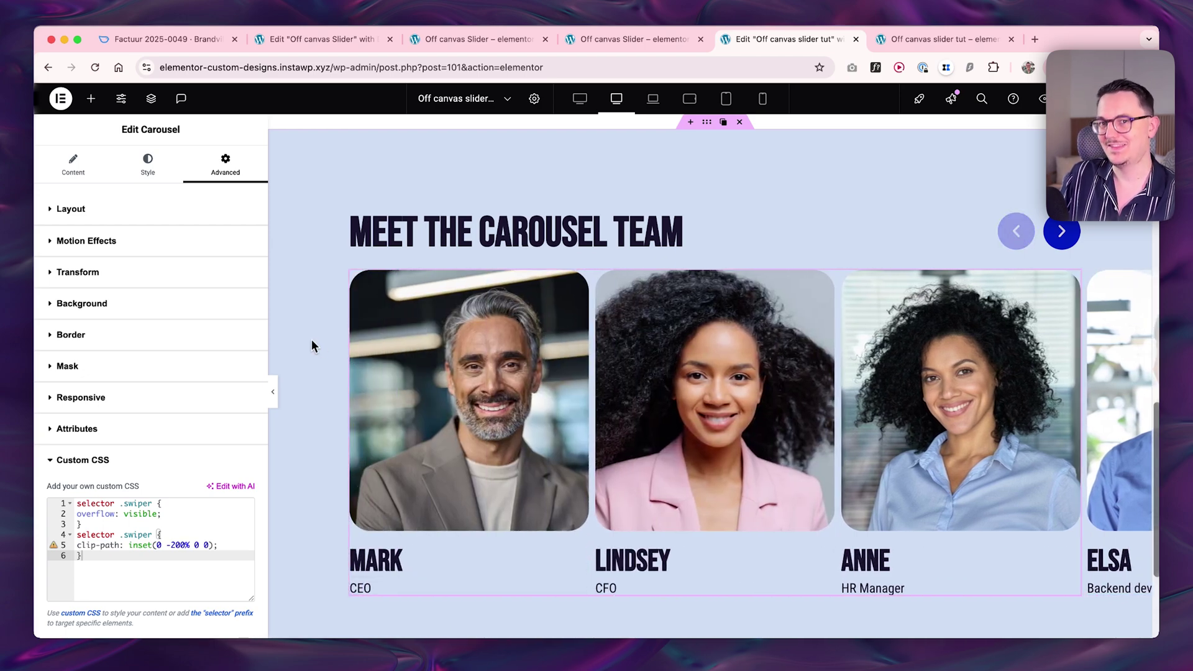
{"action": "scroll", "coordinate": [317, 344], "scroll_direction": "up", "scroll_amount": 1}
{"action": "scroll", "coordinate": [324, 353], "scroll_direction": "up", "scroll_amount": 1}
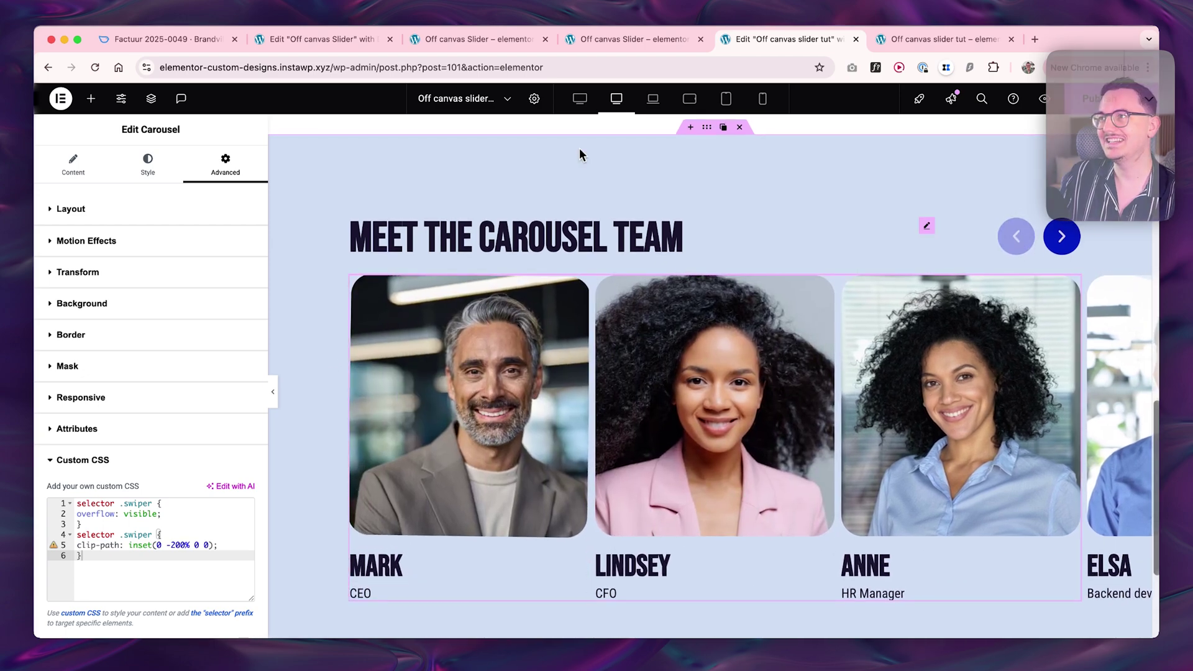
- Set the carousel to show 3 slides on display at tablet landscape width
{"action": "left_click", "coordinate": [691, 100]}
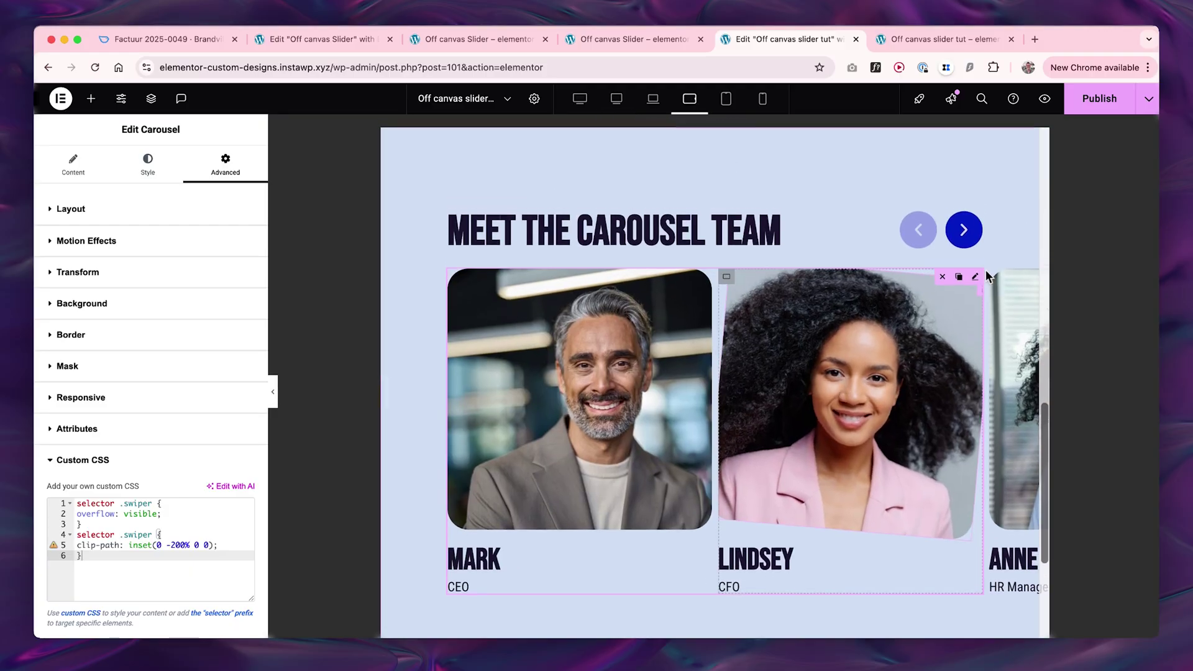
{"action": "scroll", "coordinate": [977, 286], "scroll_direction": "up", "scroll_amount": 1}
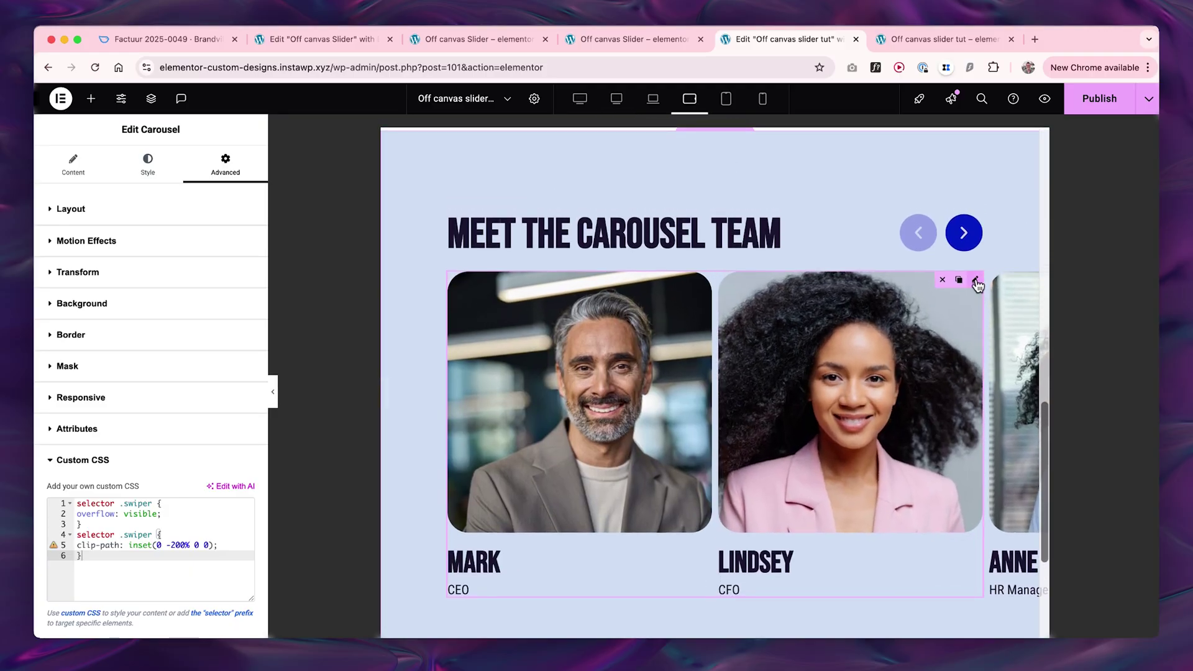
{"action": "left_click", "coordinate": [81, 169]}
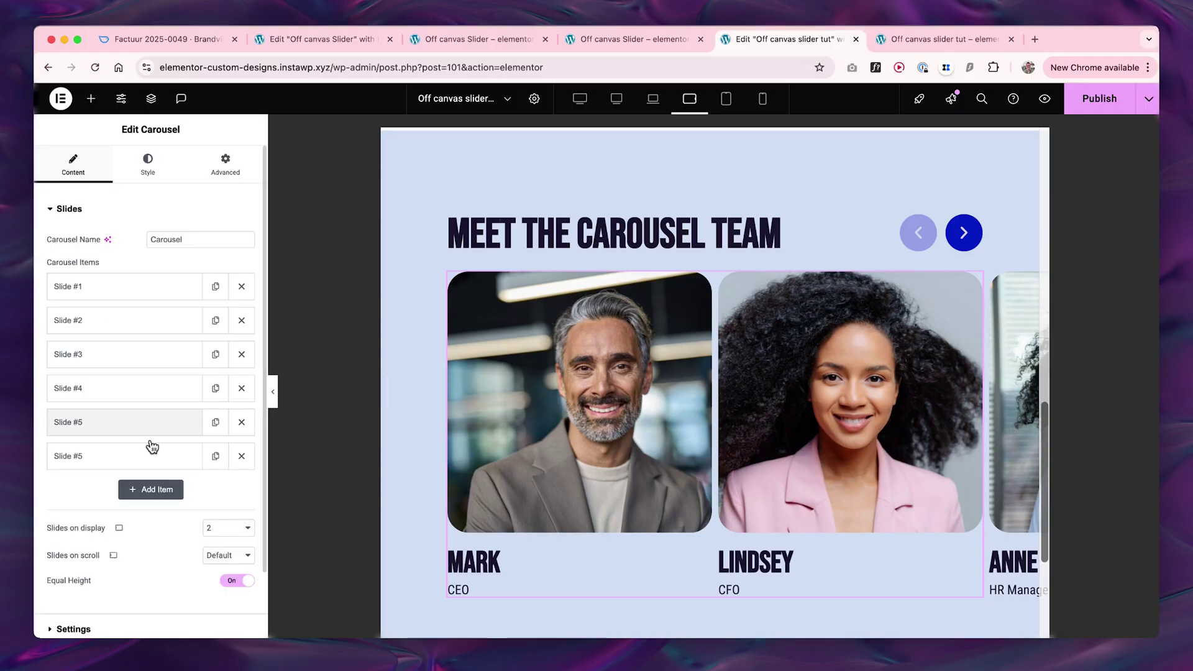
{"action": "left_click", "coordinate": [211, 528]}
{"action": "left_click", "coordinate": [205, 536]}
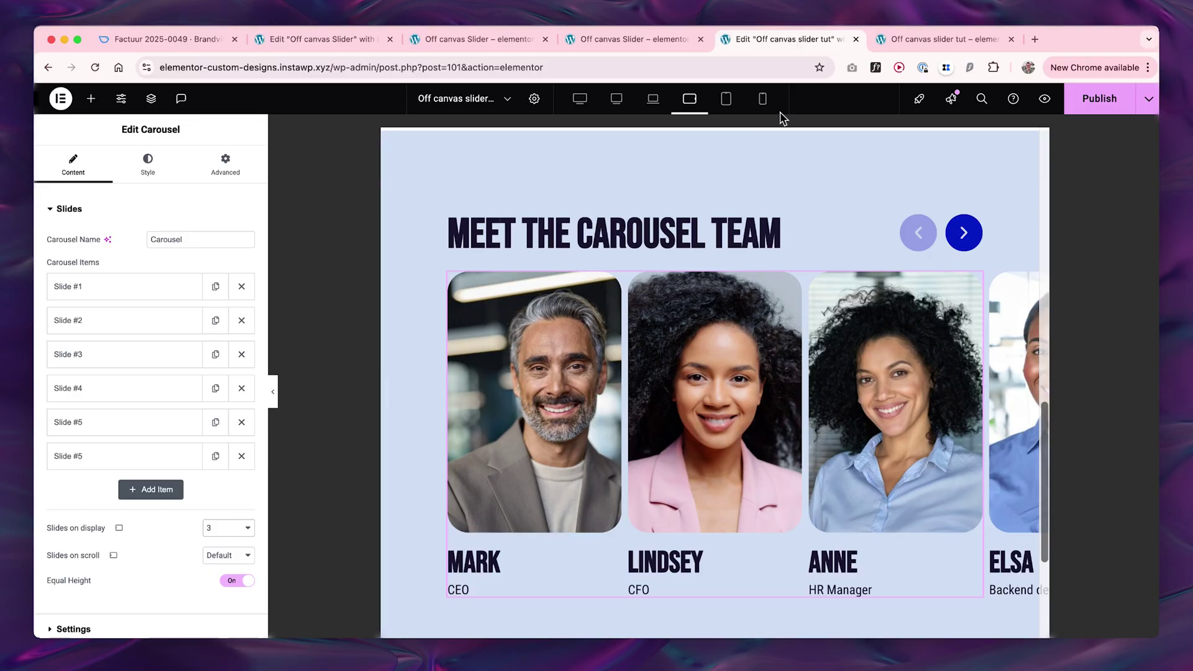
- Set Slides on display to 2 for mobile portrait, then select Mark's photo
{"action": "left_click", "coordinate": [762, 99]}
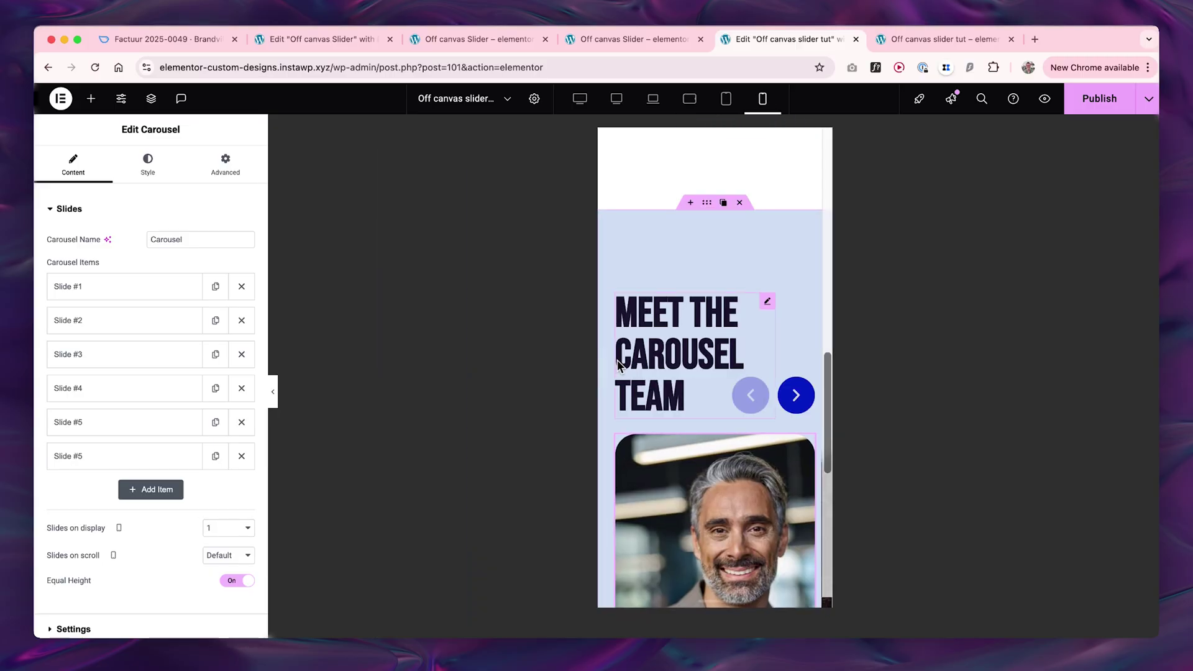
{"action": "scroll", "coordinate": [708, 412], "scroll_direction": "down", "scroll_amount": 5}
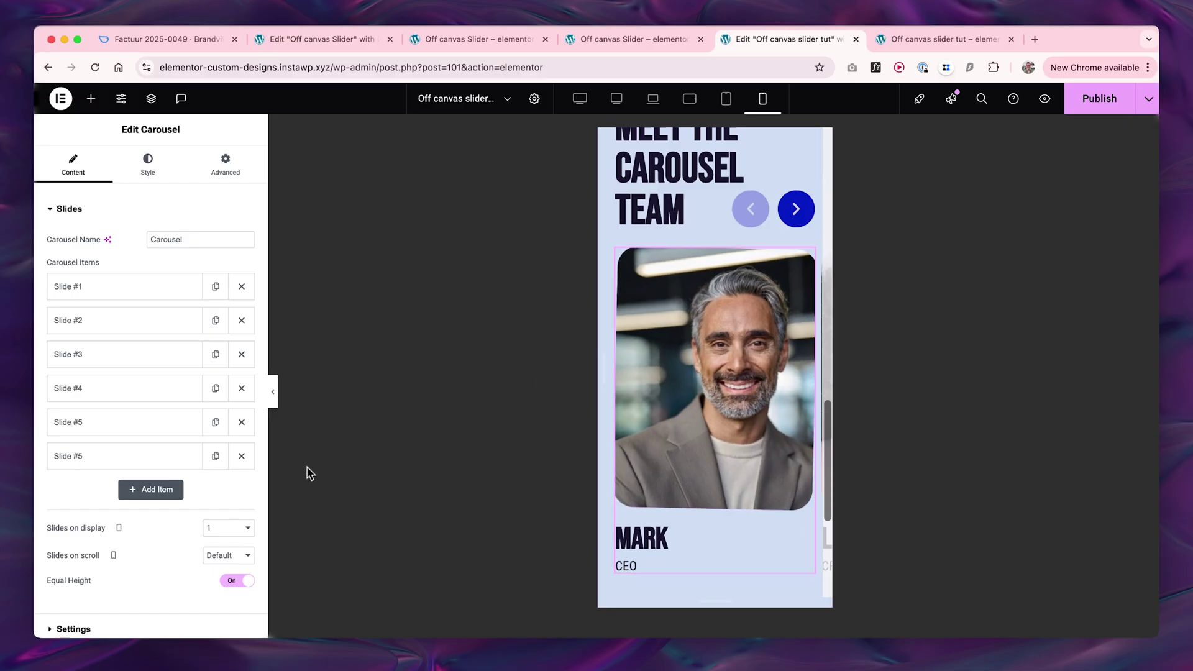
{"action": "left_click", "coordinate": [225, 529]}
{"action": "left_click", "coordinate": [222, 544]}
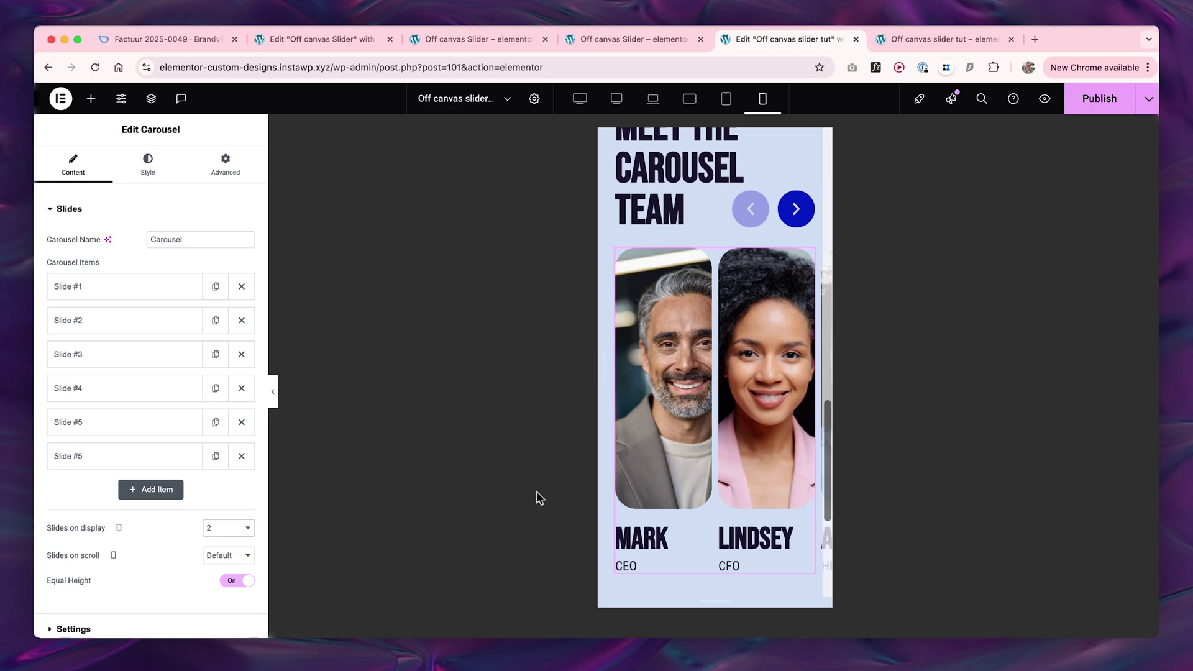
{"action": "scroll", "coordinate": [715, 404], "scroll_direction": "up", "scroll_amount": 1}
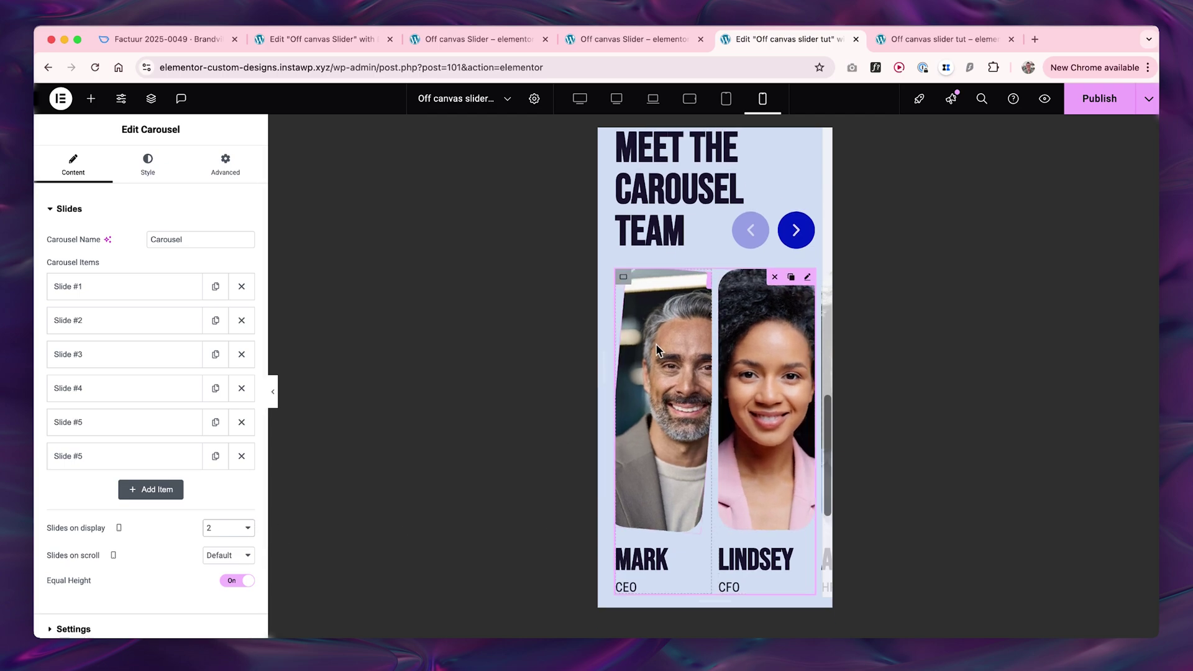
{"action": "left_click", "coordinate": [658, 311]}
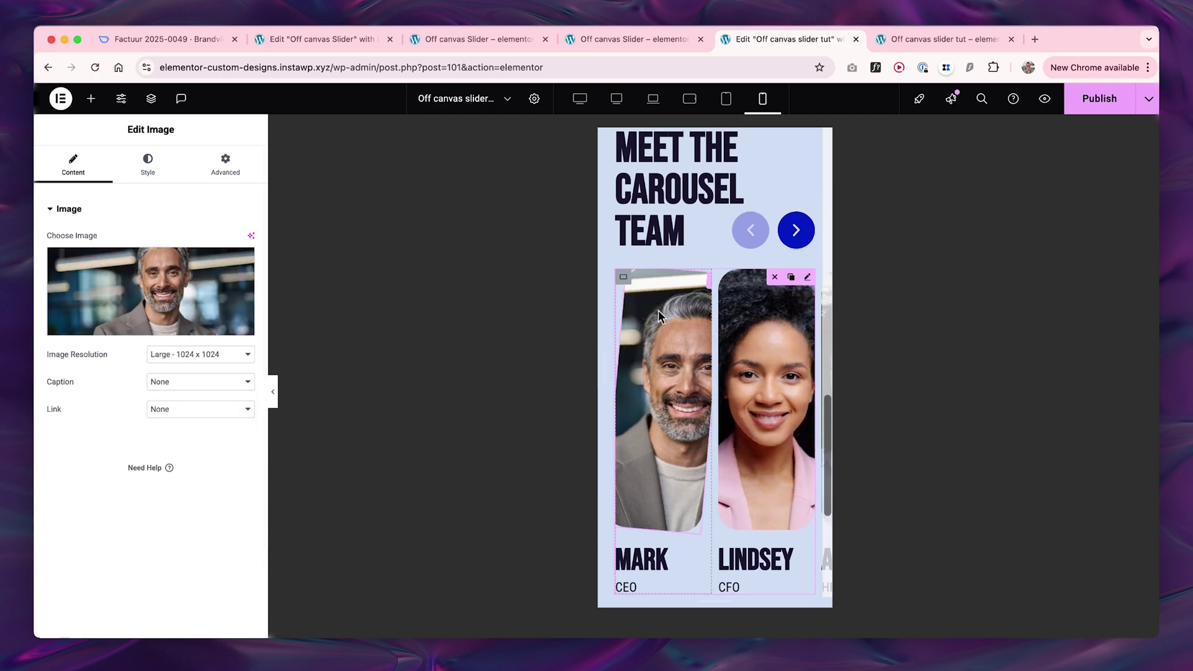
- Reduce the team photos' height to 252 px and test the carousel arrows
{"action": "left_click", "coordinate": [147, 165]}
{"action": "left_click_drag", "start_coordinate": [174, 369], "coordinate": [122, 367]}
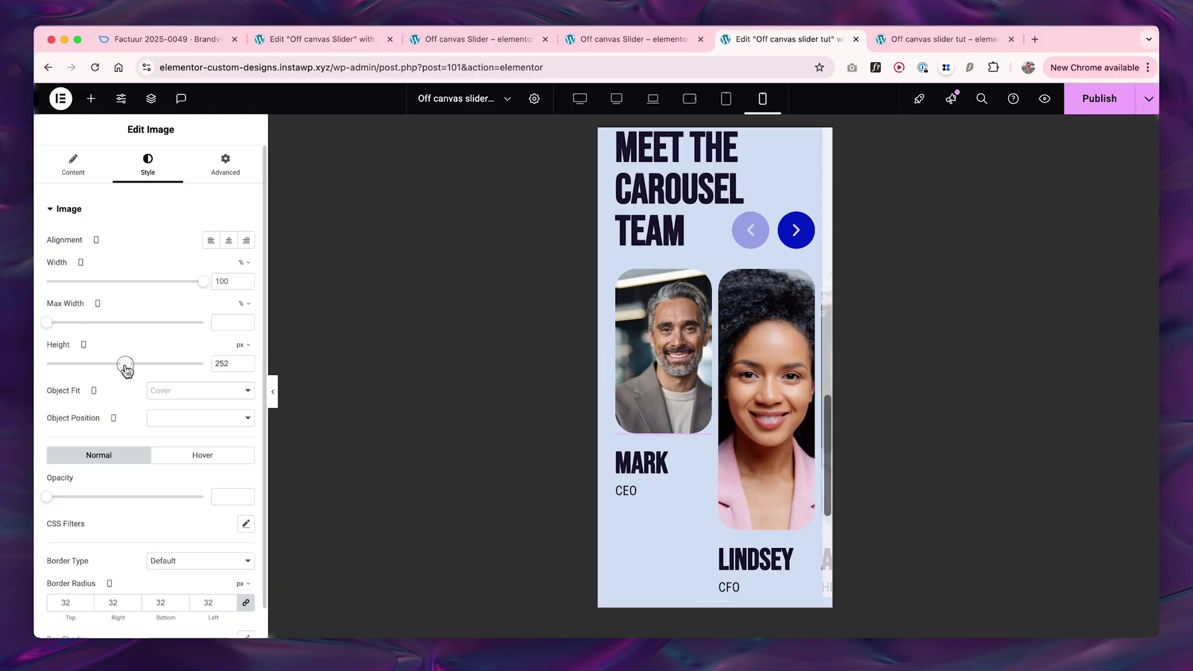
{"action": "left_click", "coordinate": [756, 239]}
{"action": "left_click", "coordinate": [795, 233]}
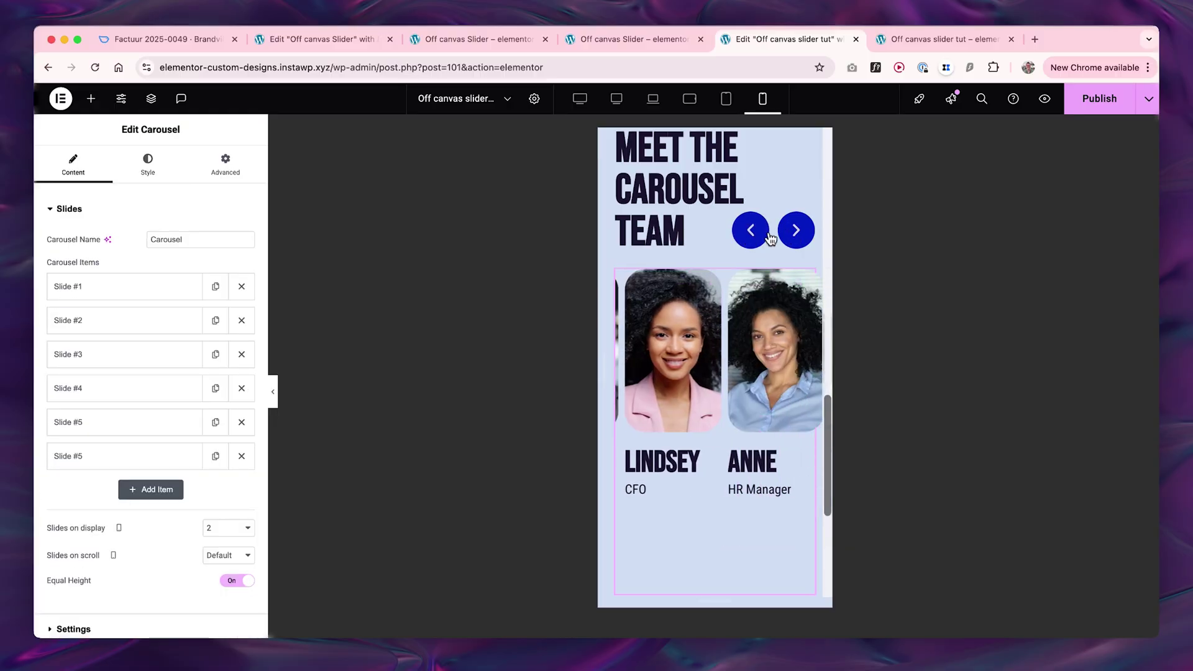
{"action": "left_click", "coordinate": [751, 231]}
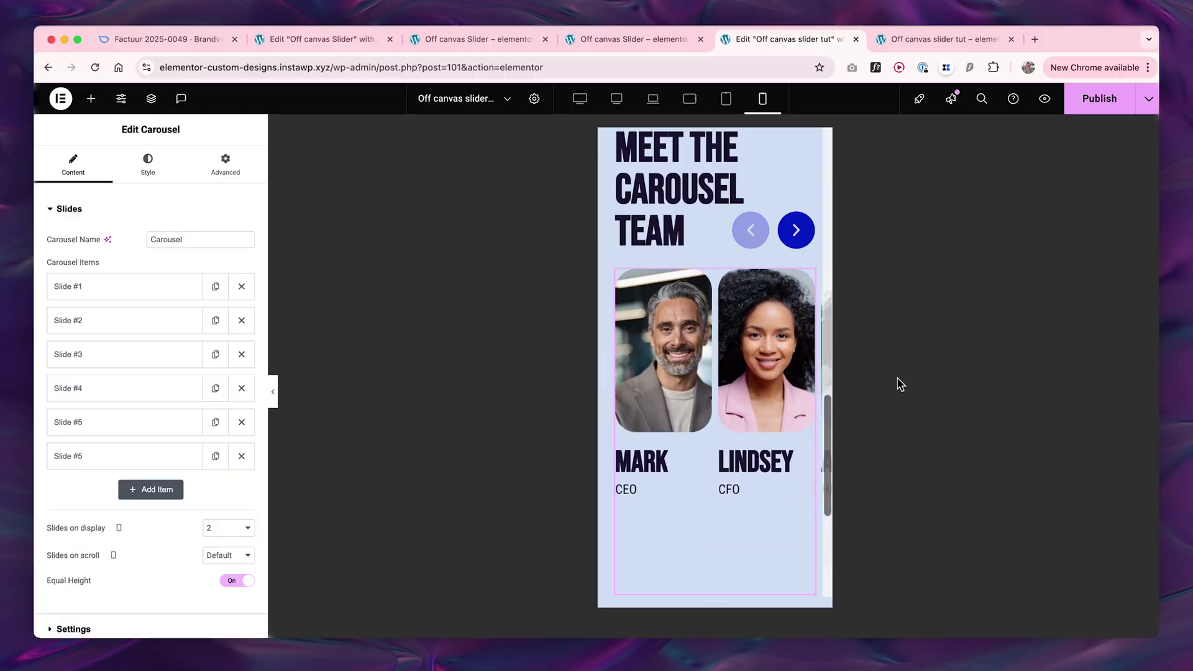
- Narrow the section container's width to 83% on mobile
{"action": "left_click", "coordinate": [810, 398]}
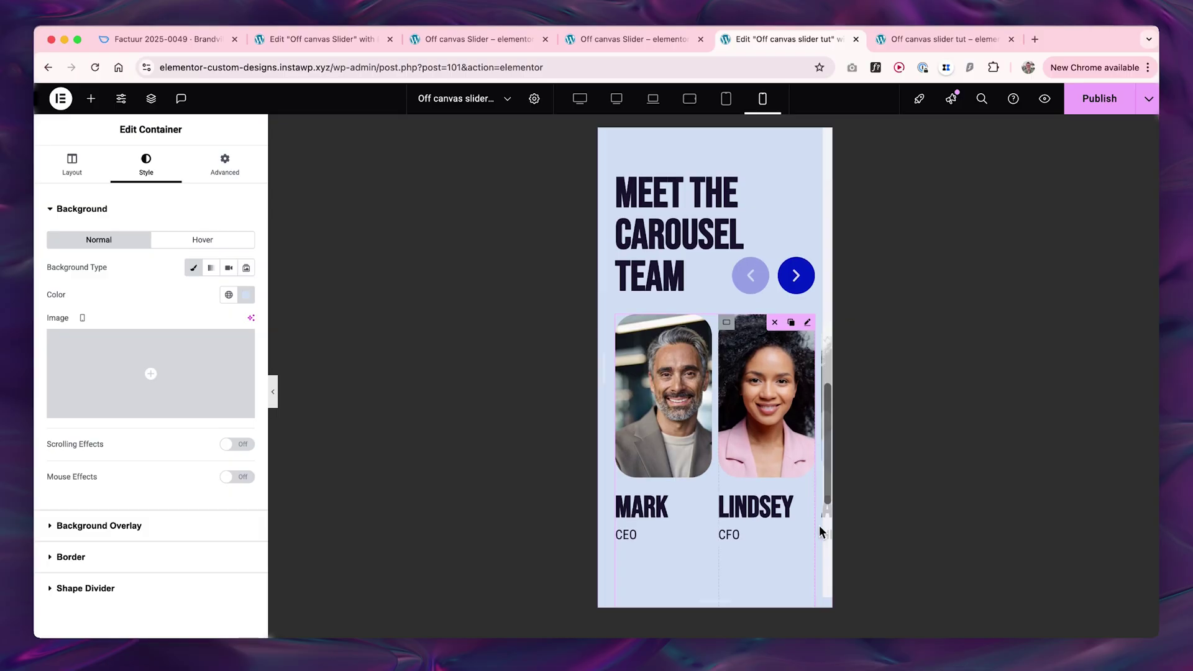
{"action": "scroll", "coordinate": [826, 417], "scroll_direction": "up", "scroll_amount": 3}
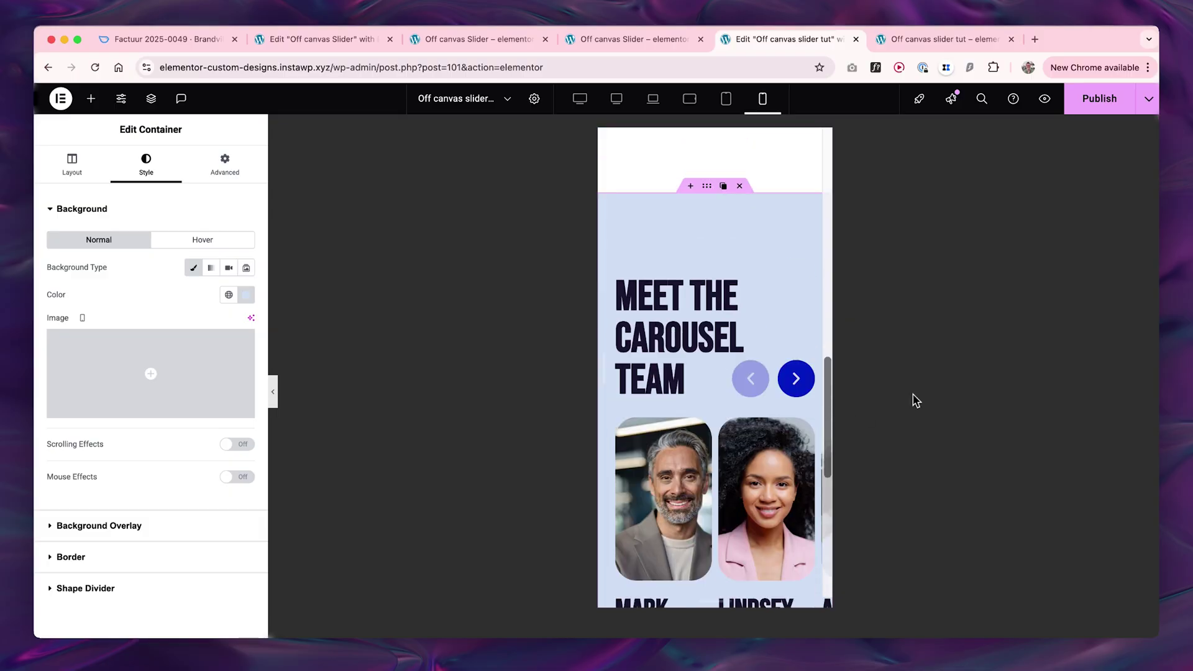
{"action": "scroll", "coordinate": [733, 267], "scroll_direction": "down", "scroll_amount": 1}
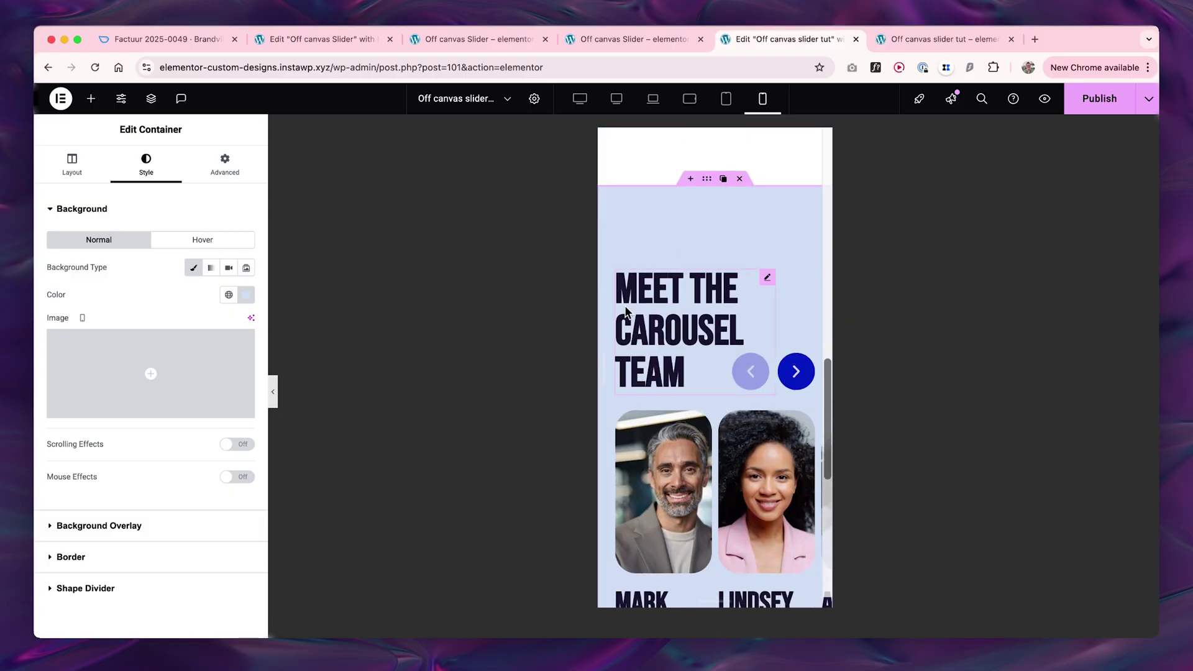
{"action": "left_click", "coordinate": [72, 165]}
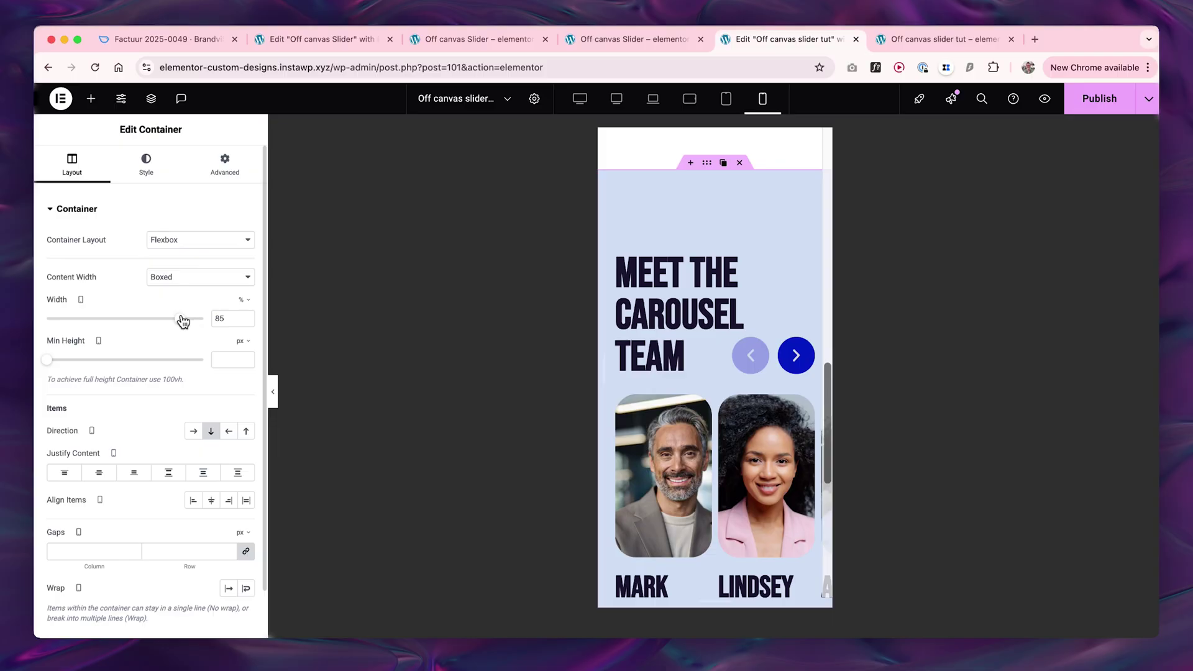
{"action": "mouse_move", "coordinate": [182, 321]}
{"action": "left_mouse_down"}
{"action": "mouse_move", "coordinate": [171, 322]}
{"action": "mouse_move", "coordinate": [179, 333]}
{"action": "left_mouse_up"}
- Test the carousel arrows, sliding forward one card and back
{"action": "left_click", "coordinate": [752, 310]}
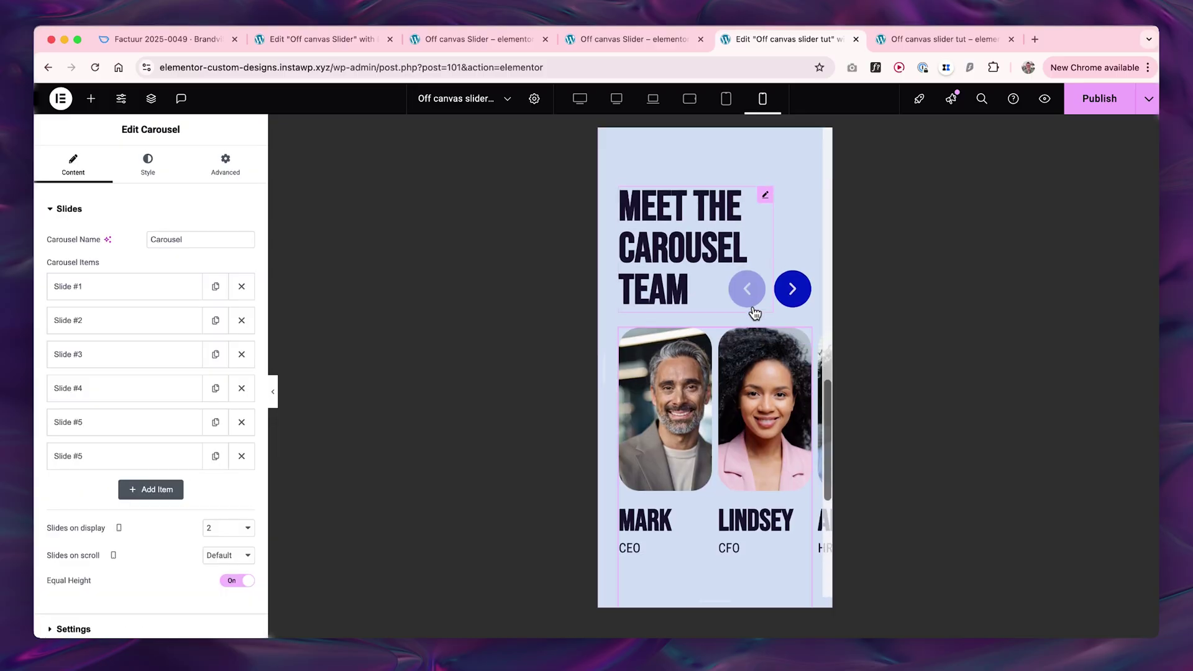
{"action": "left_click", "coordinate": [792, 300]}
{"action": "left_click", "coordinate": [745, 301]}
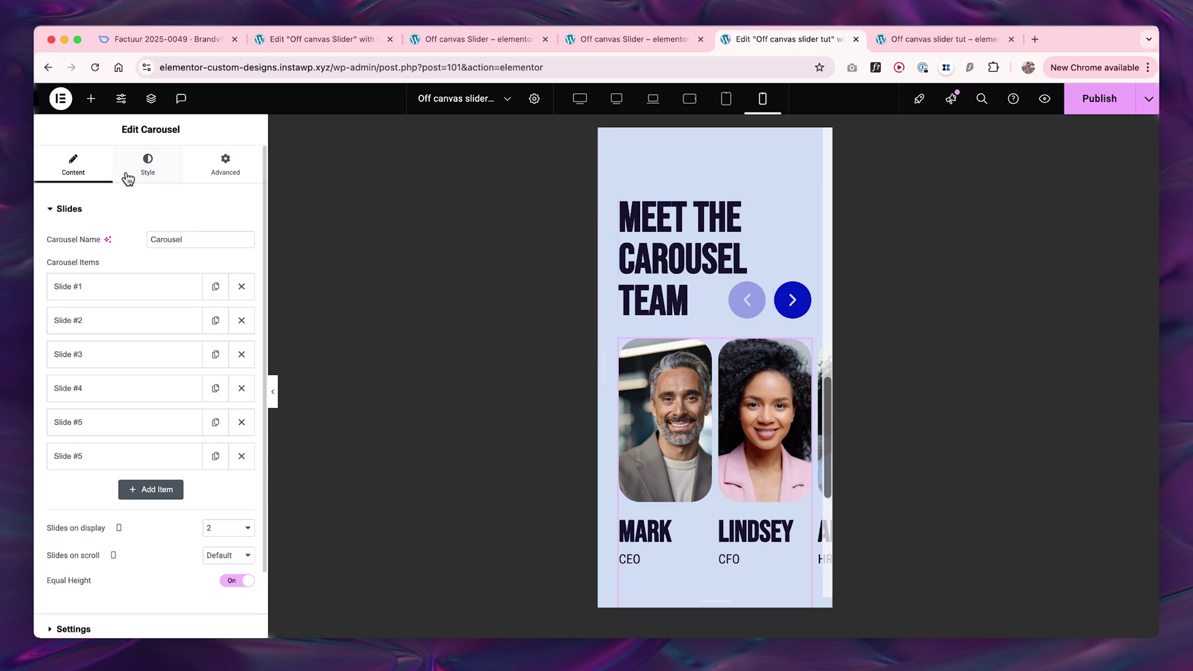
- Try the Previous Arrow at vertical End, then restore Start with offset -88
{"action": "scroll", "coordinate": [113, 484], "scroll_direction": "down", "scroll_amount": 3}
{"action": "left_click", "coordinate": [107, 553]}
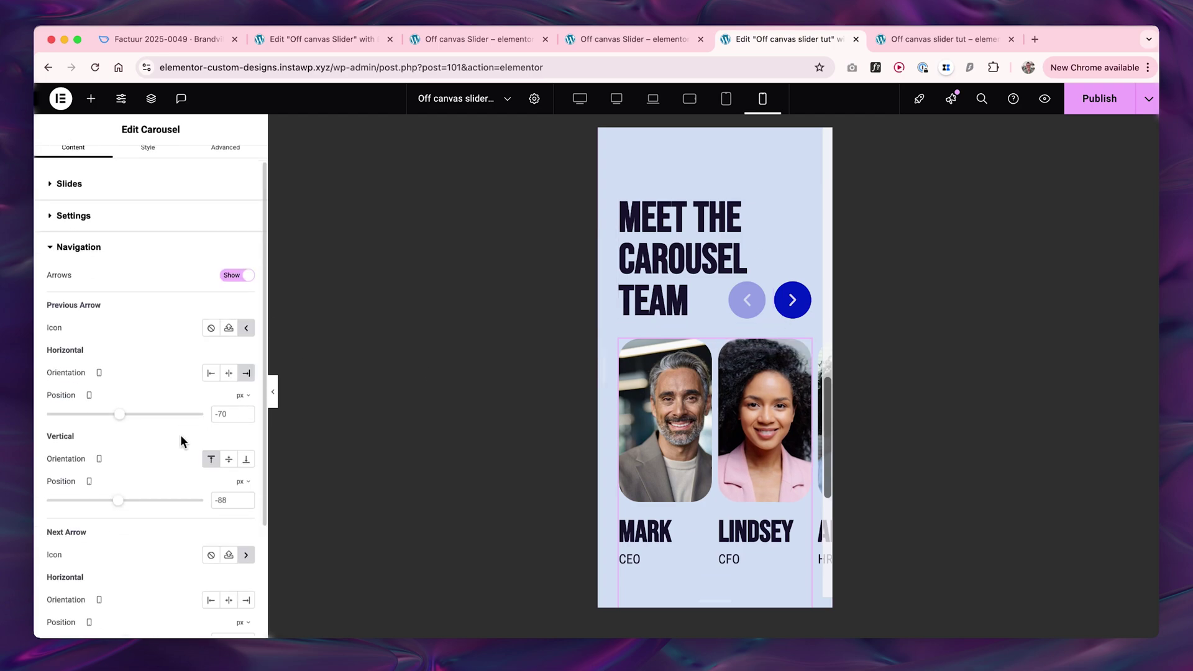
{"action": "left_click", "coordinate": [246, 458]}
{"action": "scroll", "coordinate": [624, 434], "scroll_direction": "down", "scroll_amount": 3}
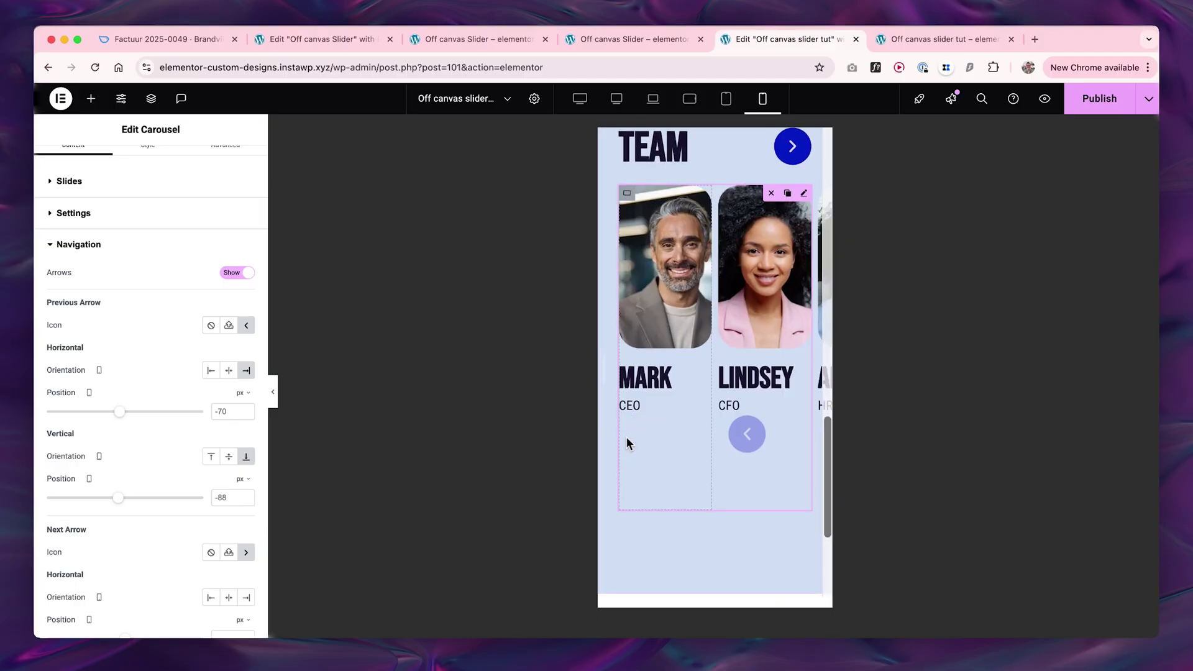
{"action": "left_click_drag", "start_coordinate": [119, 498], "coordinate": [123, 507]}
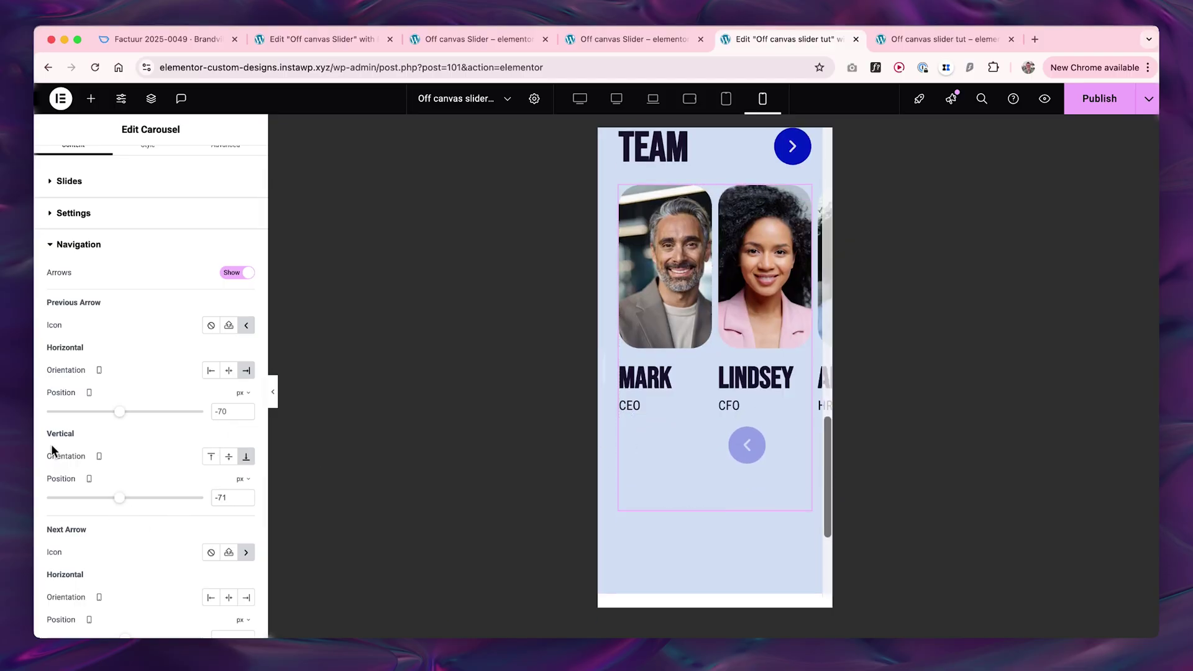
{"action": "type", "text": "-88"}
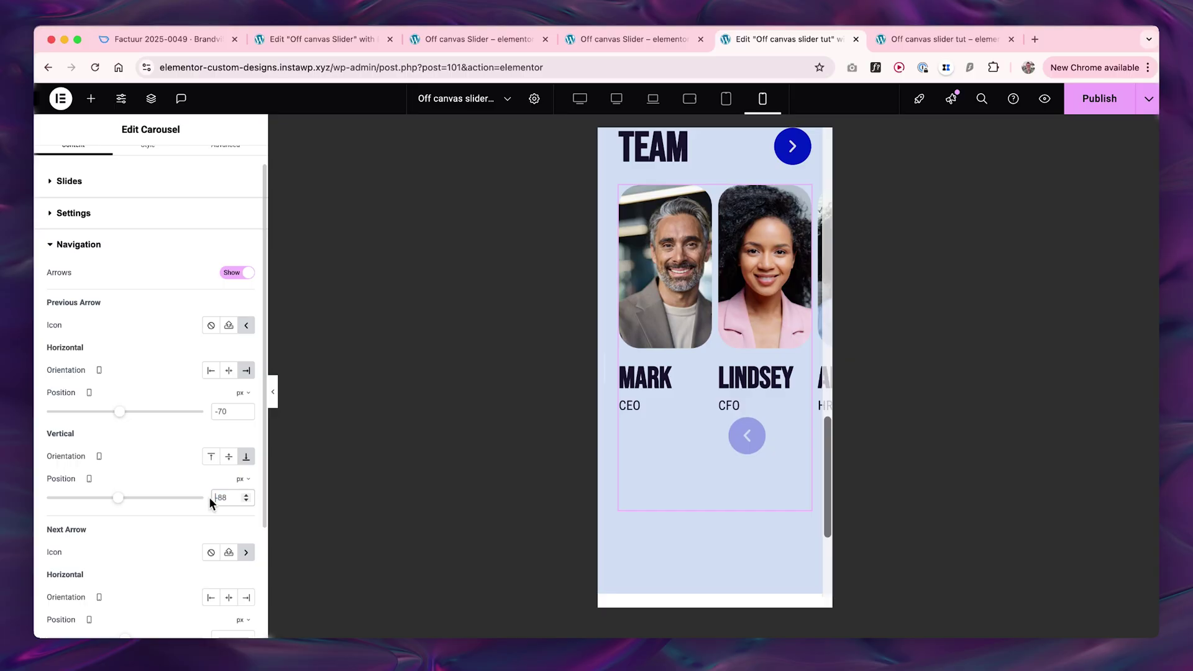
{"action": "left_click", "coordinate": [211, 457]}
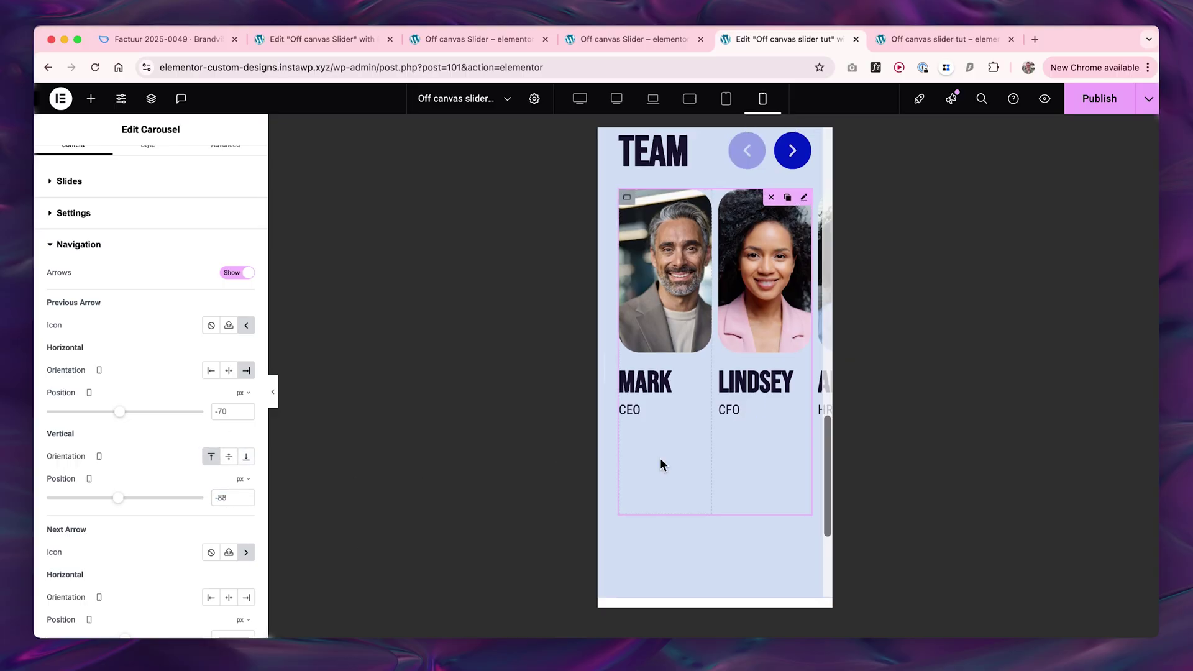
{"action": "scroll", "coordinate": [661, 464], "scroll_direction": "up", "scroll_amount": 3}
- Switch to desktop preview and duplicate the team carousel section container
{"action": "left_click", "coordinate": [616, 98]}
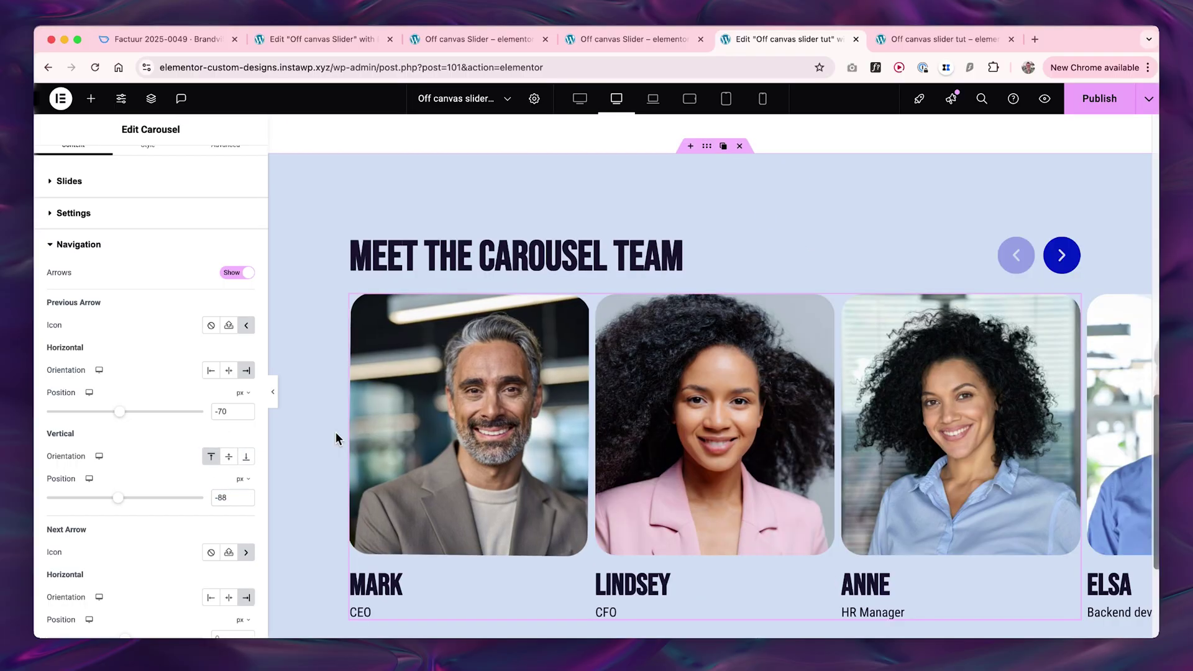
{"action": "scroll", "coordinate": [338, 431], "scroll_direction": "down", "scroll_amount": 1}
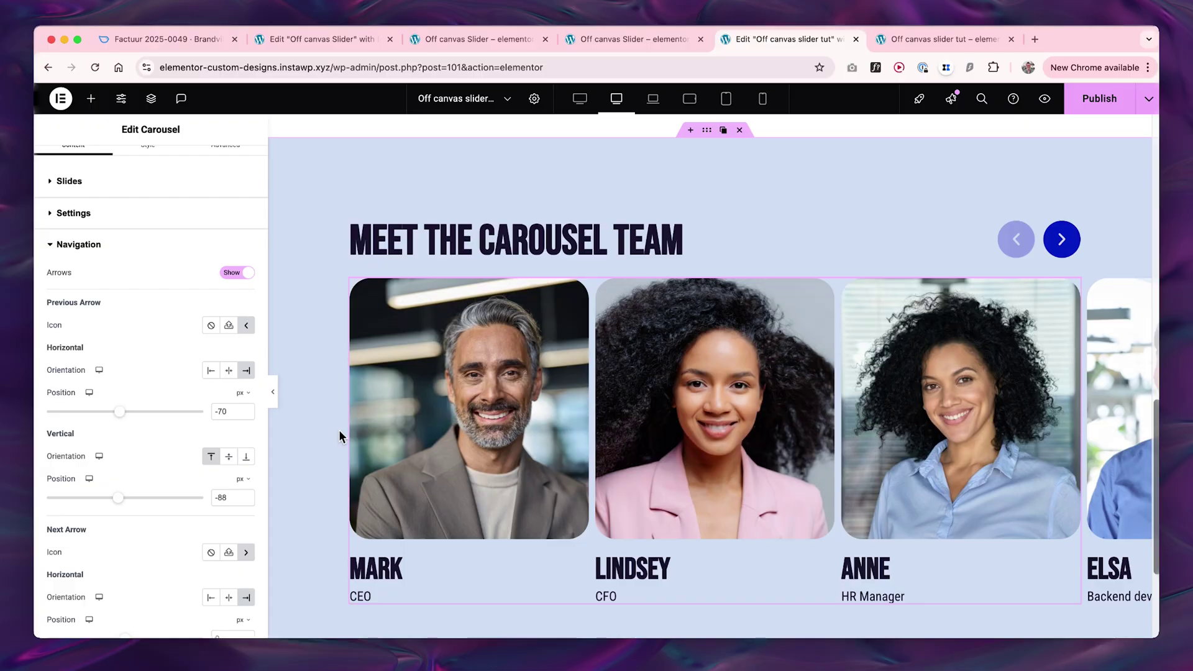
{"action": "scroll", "coordinate": [345, 427], "scroll_direction": "up", "scroll_amount": 2}
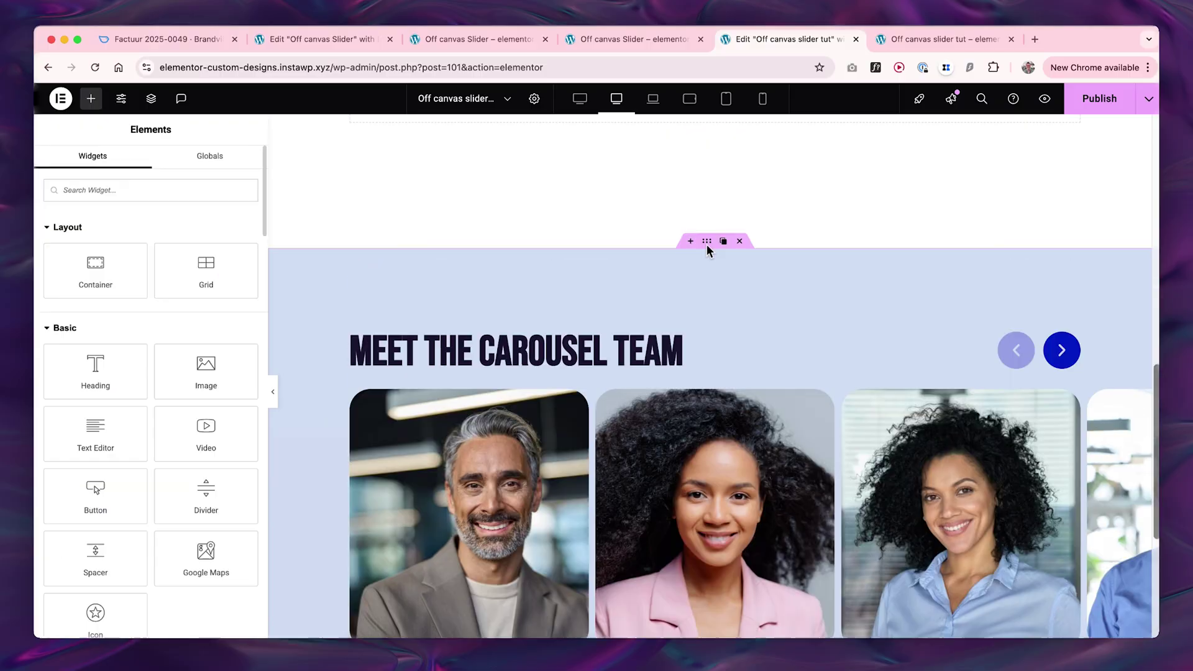
{"action": "right_click", "coordinate": [707, 242]}
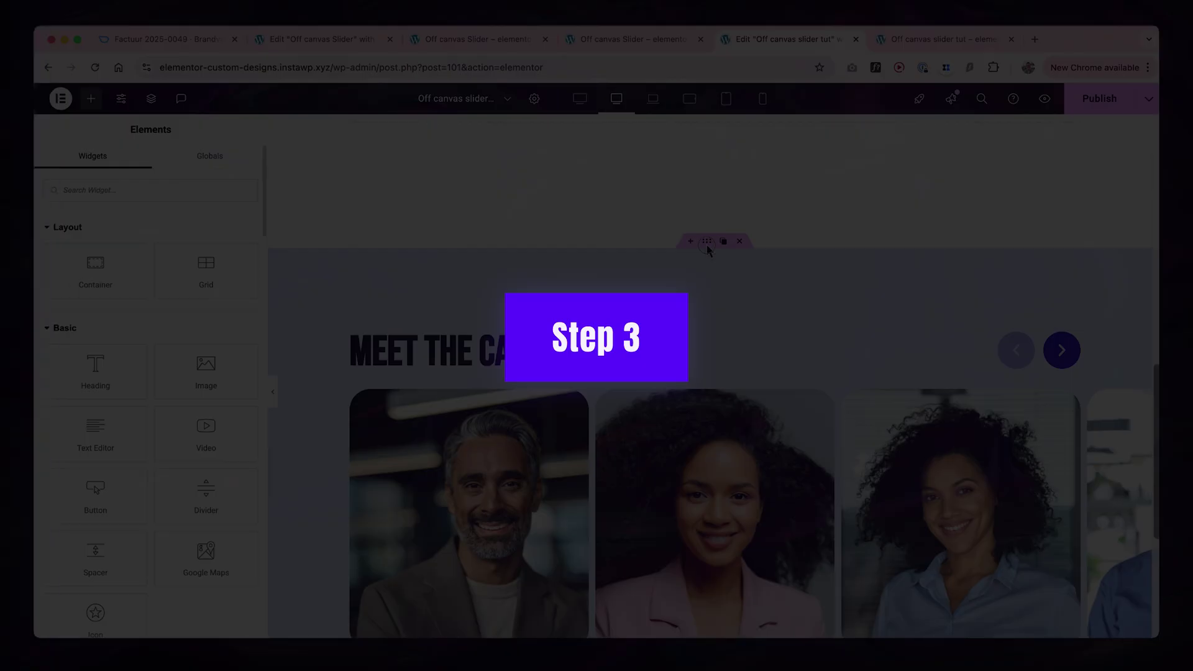
{"action": "right_click", "coordinate": [706, 244]}
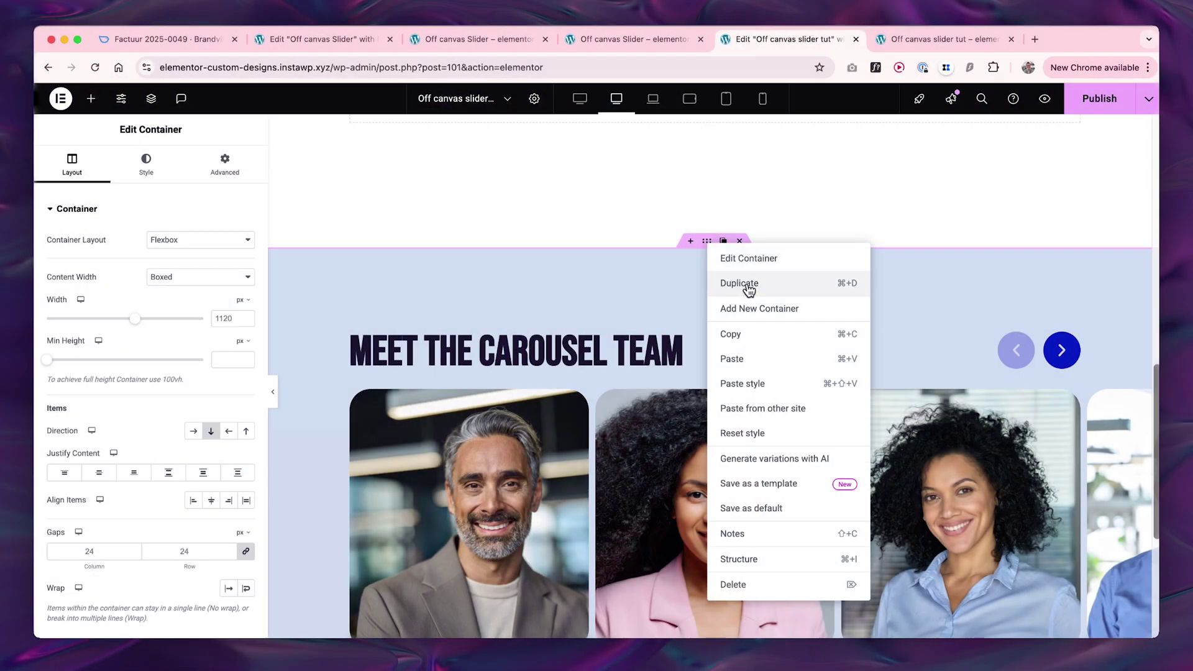
{"action": "left_click", "coordinate": [759, 309]}
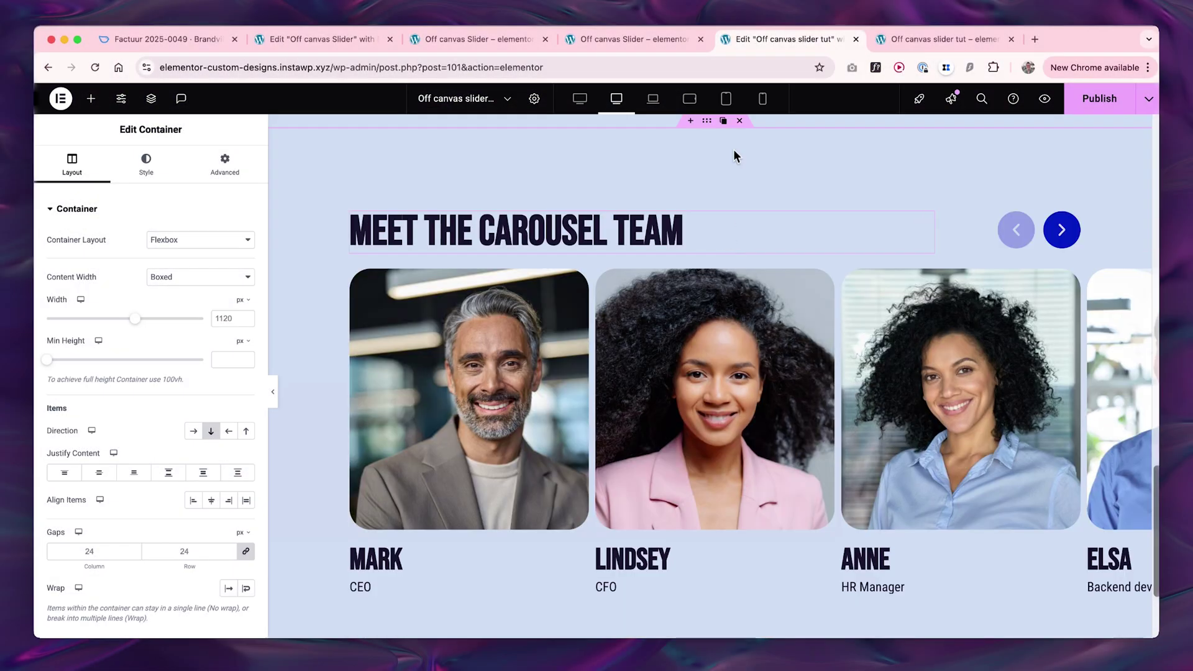
{"action": "mouse_move", "coordinate": [1013, 282]}
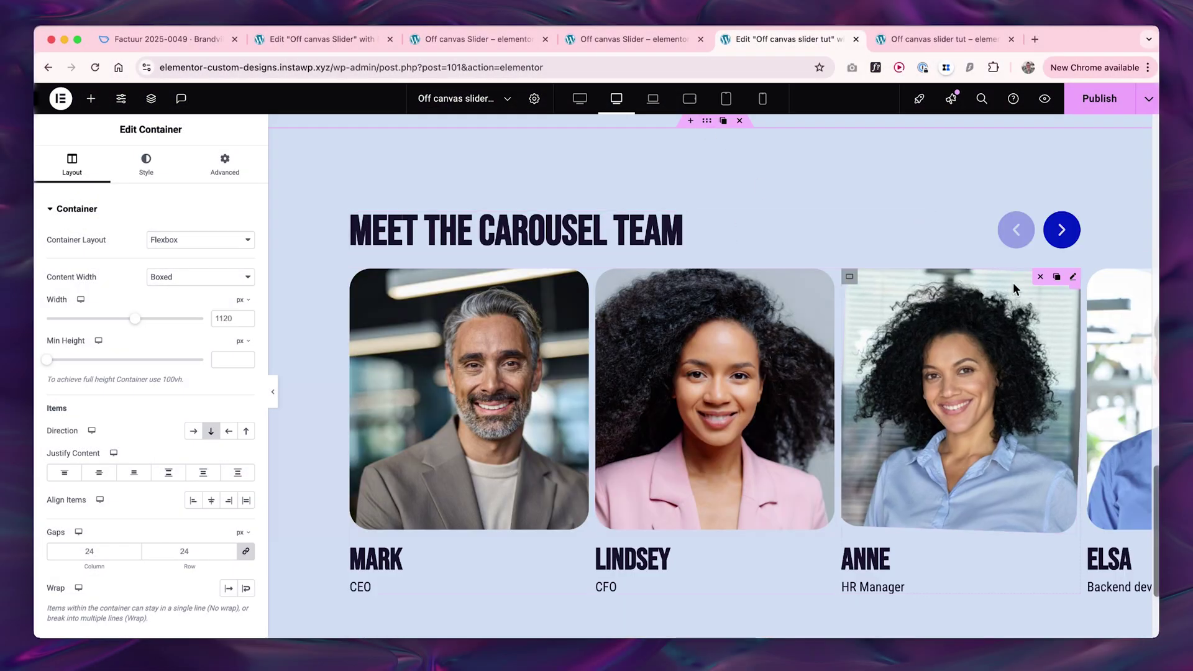
- Extend the carousel's Custom CSS clip-path to inset(0 -200% 0 -200%)
{"action": "left_click", "coordinate": [1073, 277]}
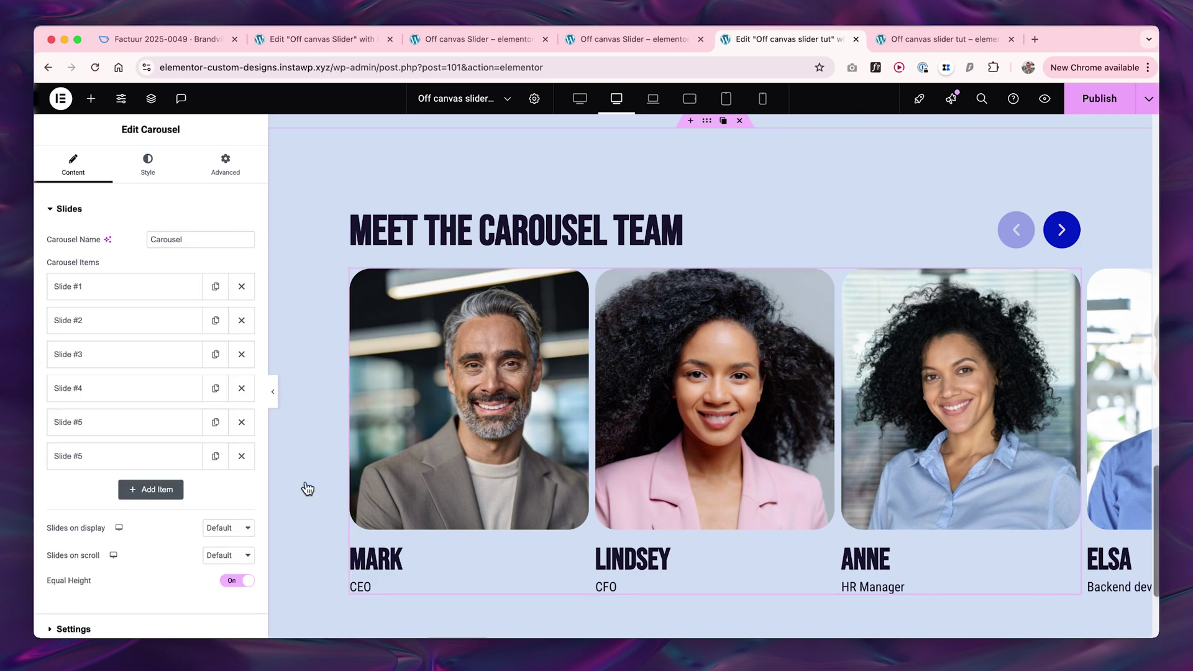
{"action": "left_click", "coordinate": [228, 164]}
{"action": "scroll", "coordinate": [155, 488], "scroll_direction": "down", "scroll_amount": 3}
{"action": "scroll", "coordinate": [155, 491], "scroll_direction": "down", "scroll_amount": 3}
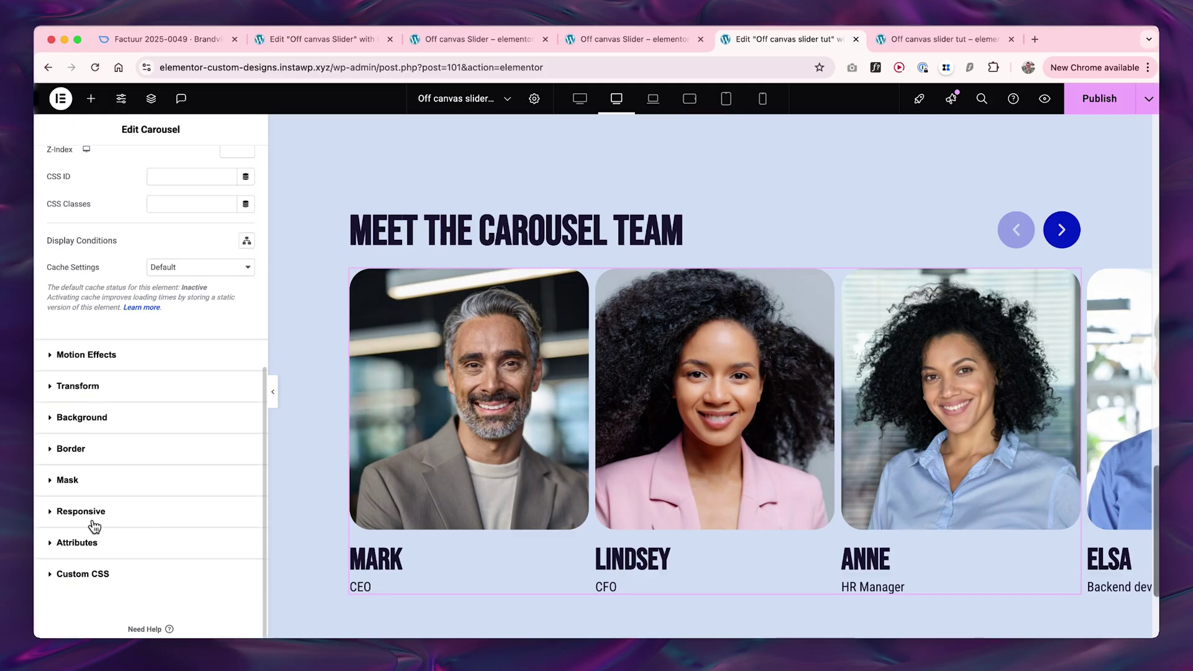
{"action": "left_click", "coordinate": [93, 578]}
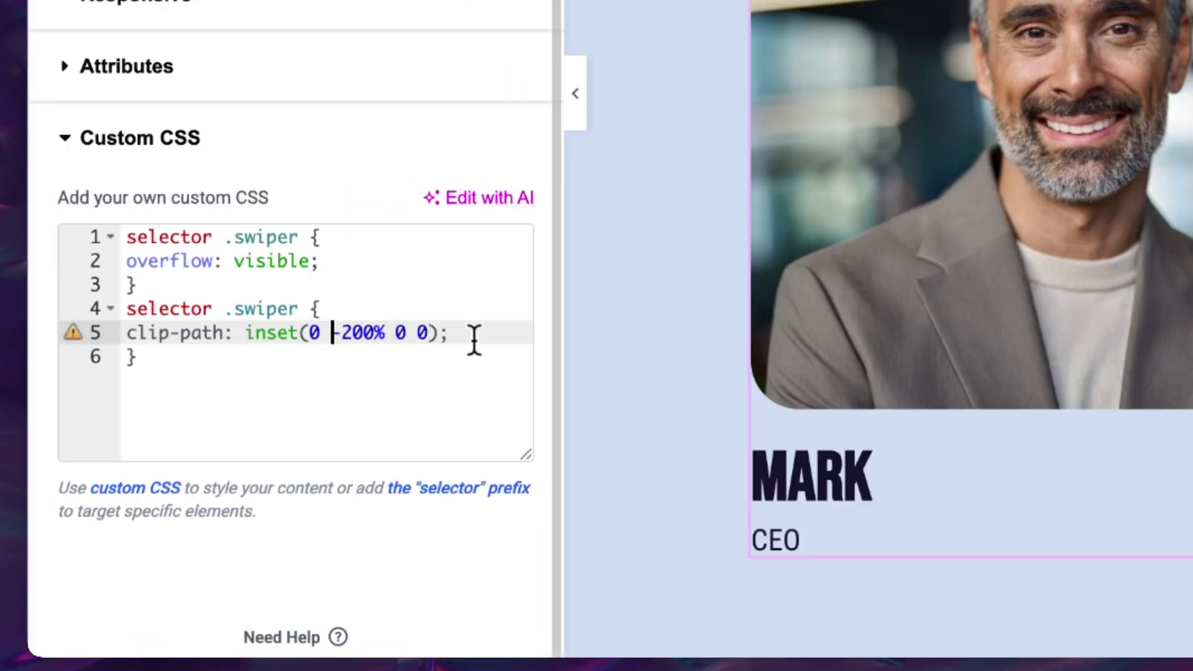
{"action": "key", "text": "Right"}
{"action": "type", "text": "-200%"}
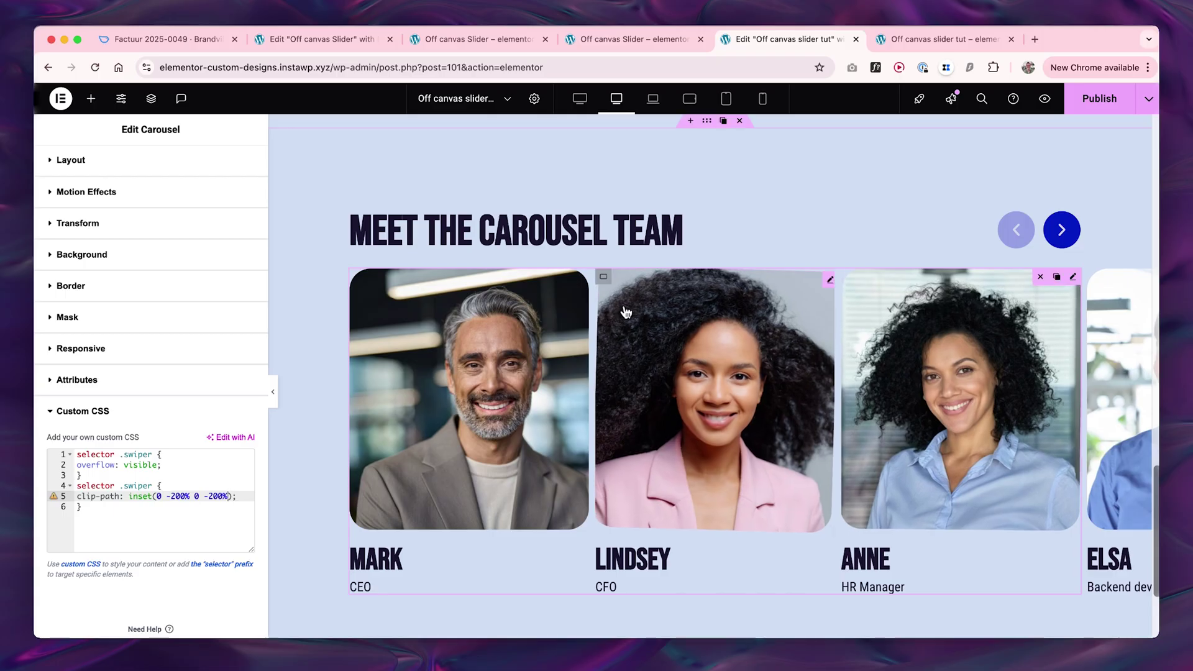
- Check the overflowing slides, then delete the clip-path block from the Custom CSS
{"action": "left_click", "coordinate": [1068, 236]}
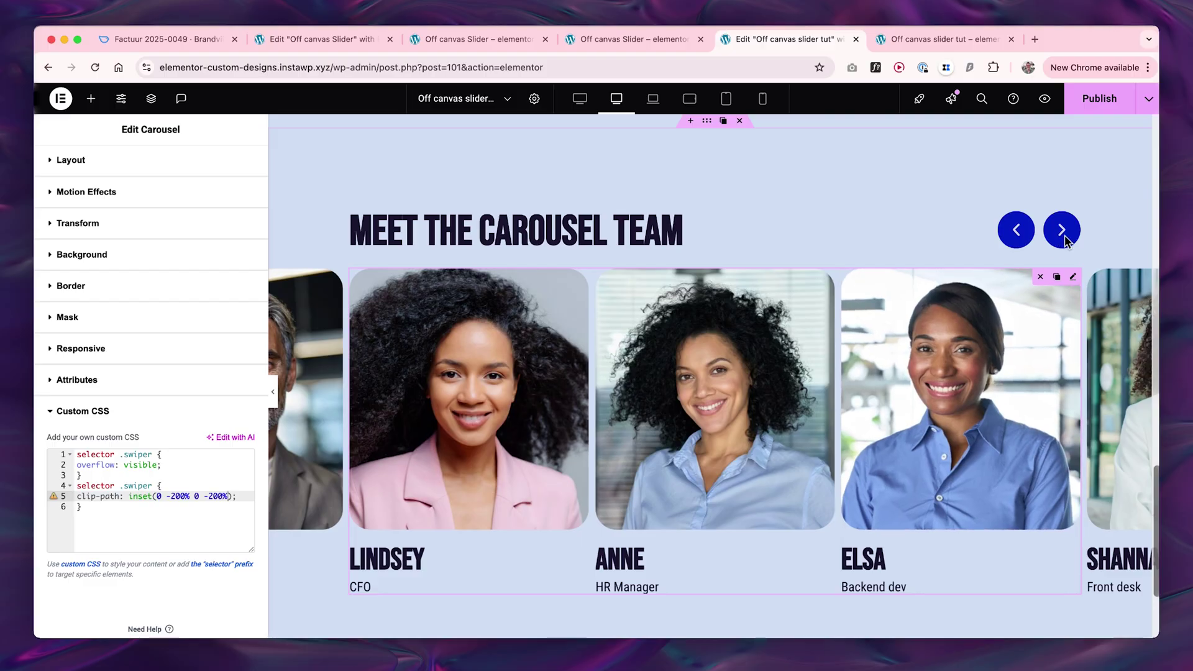
{"action": "left_click", "coordinate": [1015, 239]}
{"action": "left_click", "coordinate": [1015, 231]}
{"action": "left_click", "coordinate": [167, 529]}
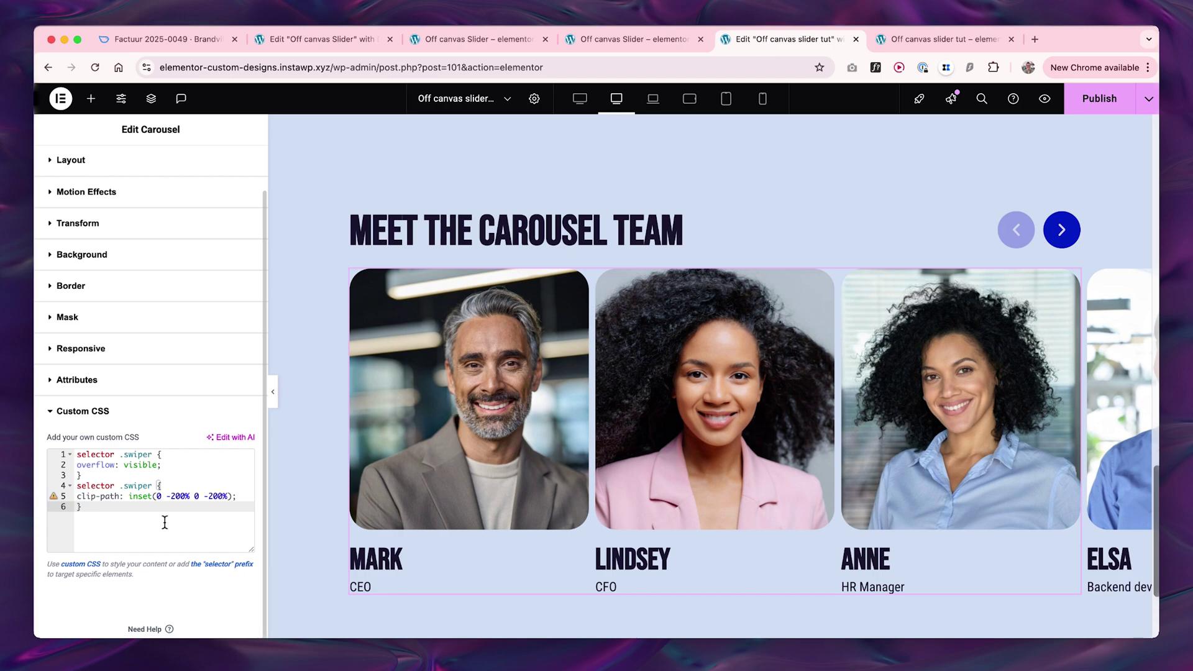
{"action": "left_click_drag", "start_coordinate": [97, 517], "coordinate": [76, 485]}
{"action": "key", "text": "super+c"}
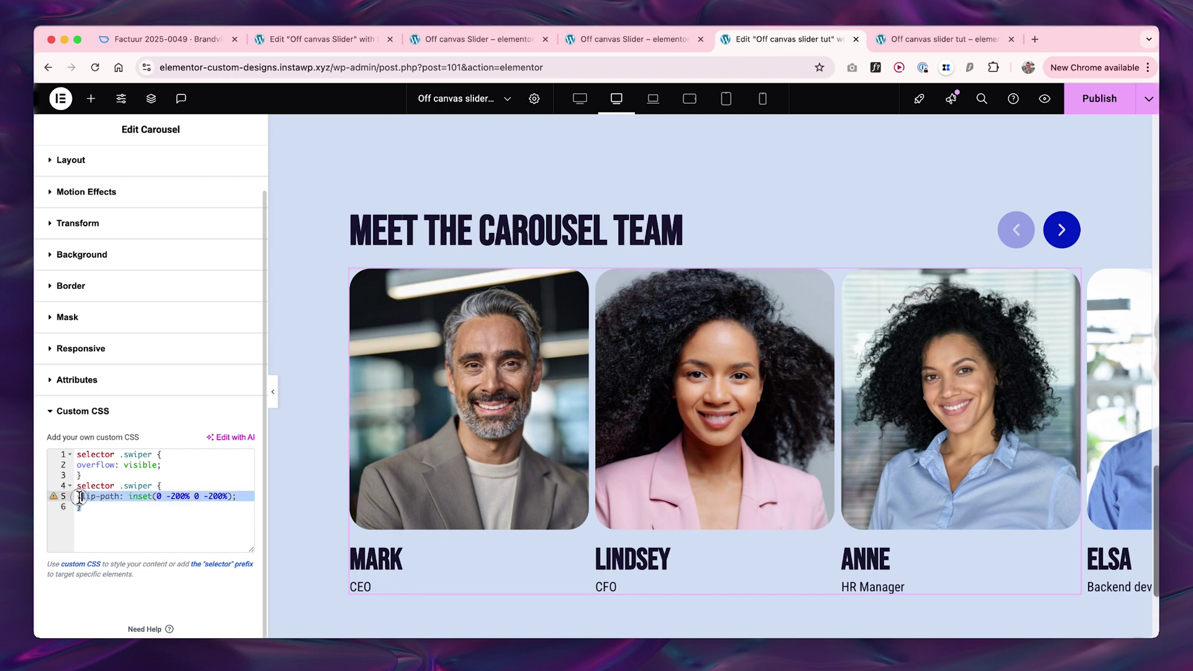
{"action": "key", "text": "BackSpace"}
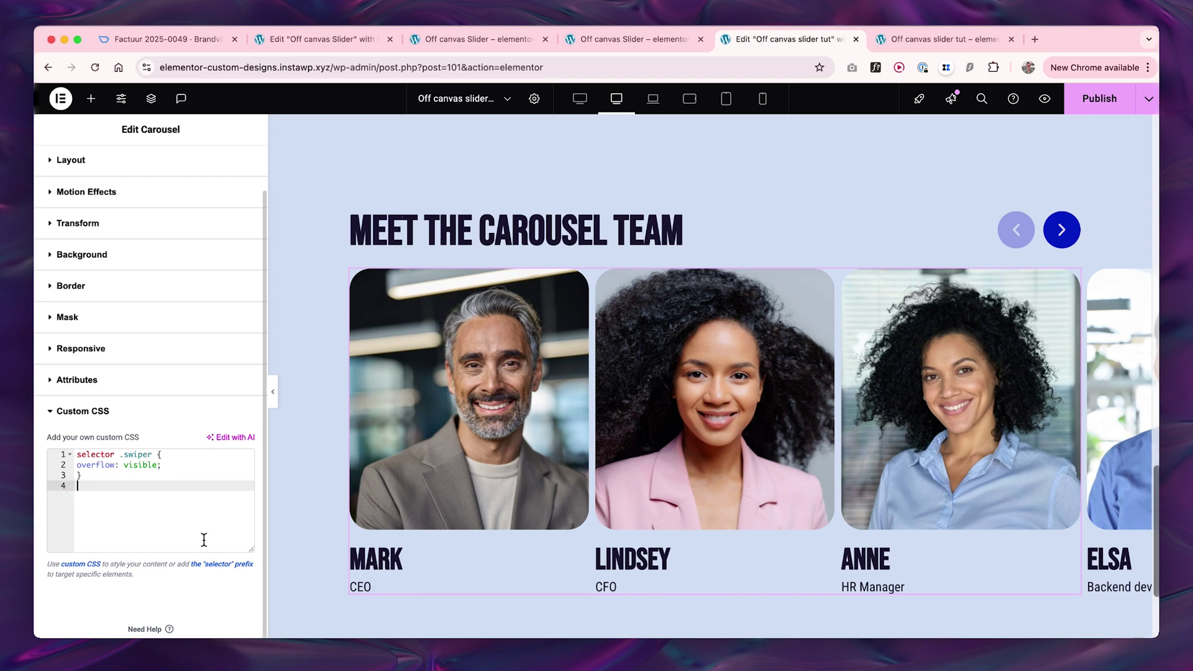
- Test the arrows through to Anne and back to Mark, then publish the page
{"action": "left_click", "coordinate": [1061, 230]}
{"action": "left_click", "coordinate": [1019, 234]}
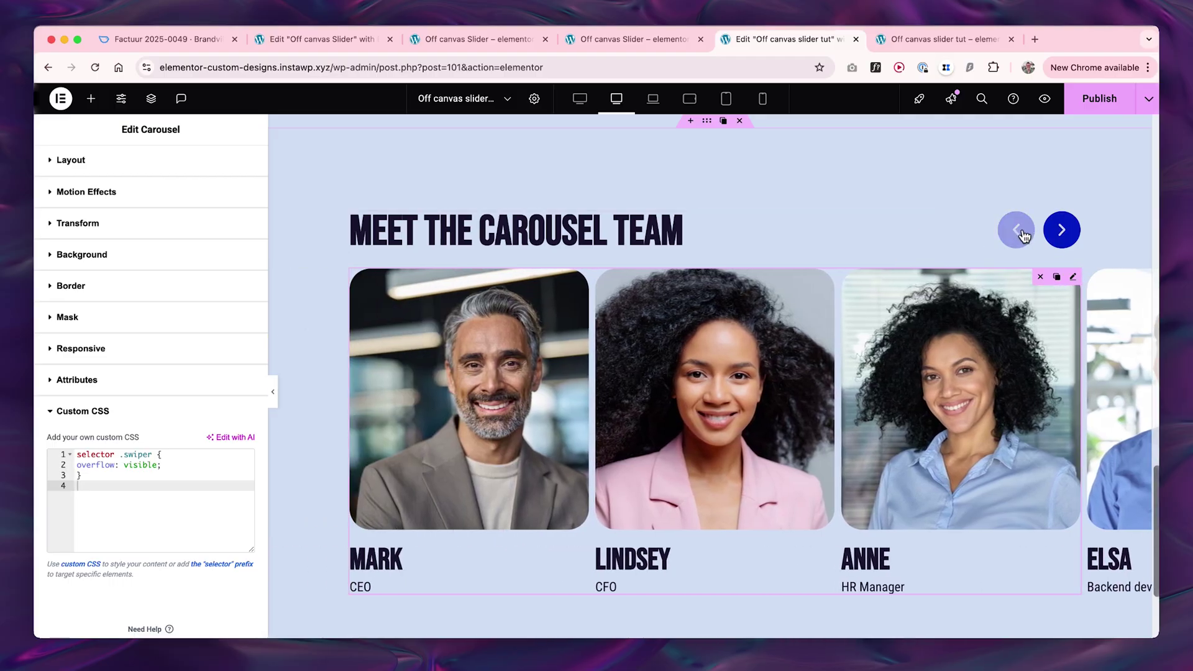
{"action": "left_click", "coordinate": [1062, 233]}
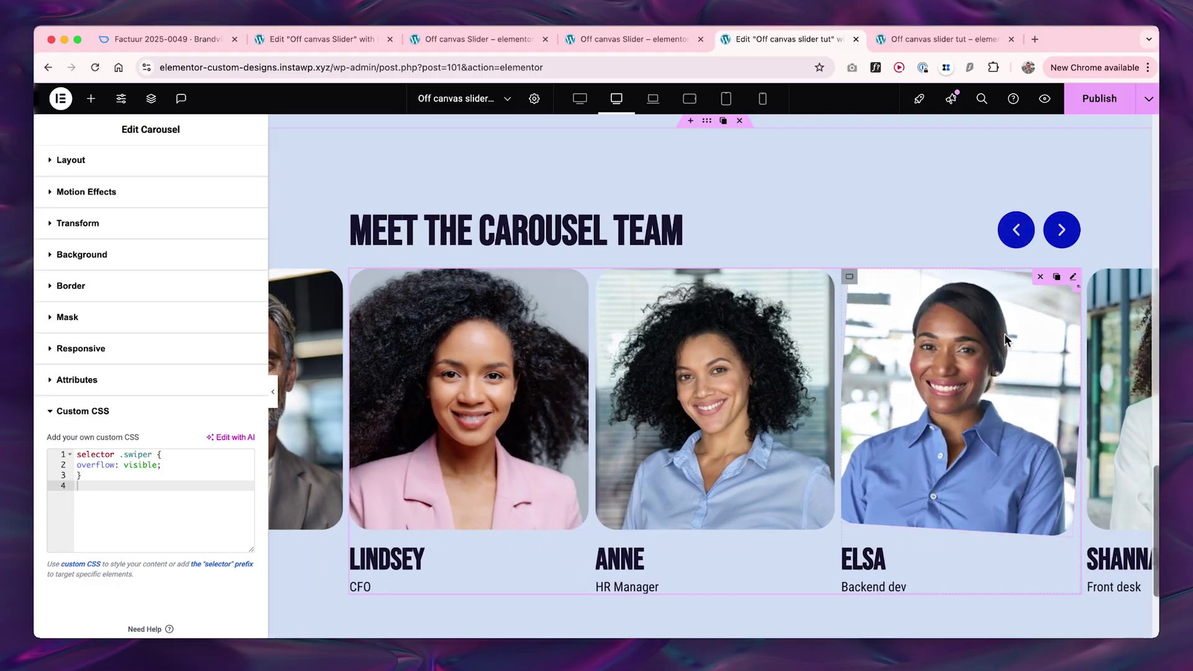
{"action": "left_click", "coordinate": [1062, 231]}
{"action": "left_click", "coordinate": [1016, 230]}
{"action": "left_click", "coordinate": [1016, 229]}
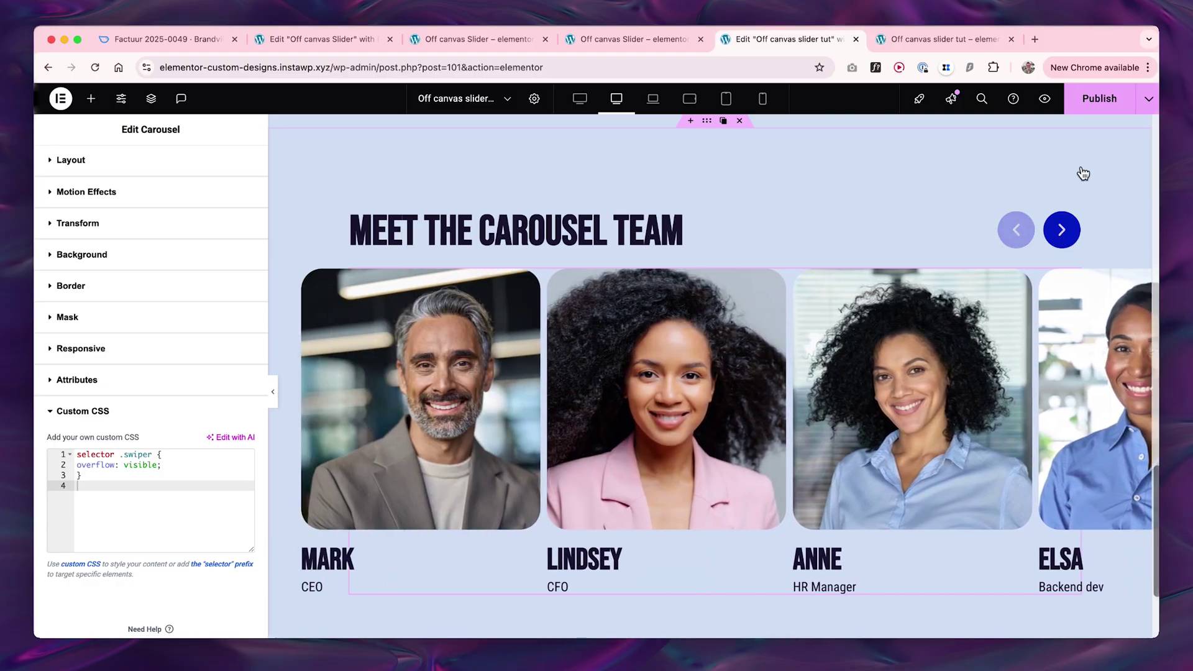
{"action": "left_click", "coordinate": [1108, 108]}
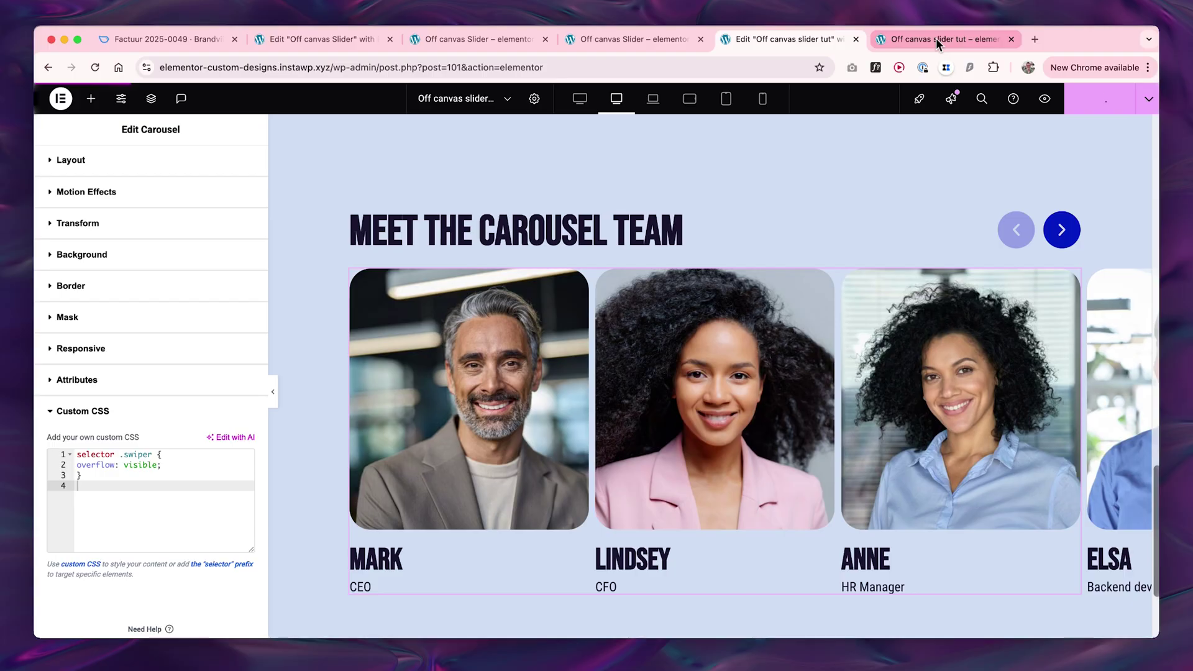
{"action": "left_click", "coordinate": [935, 39]}
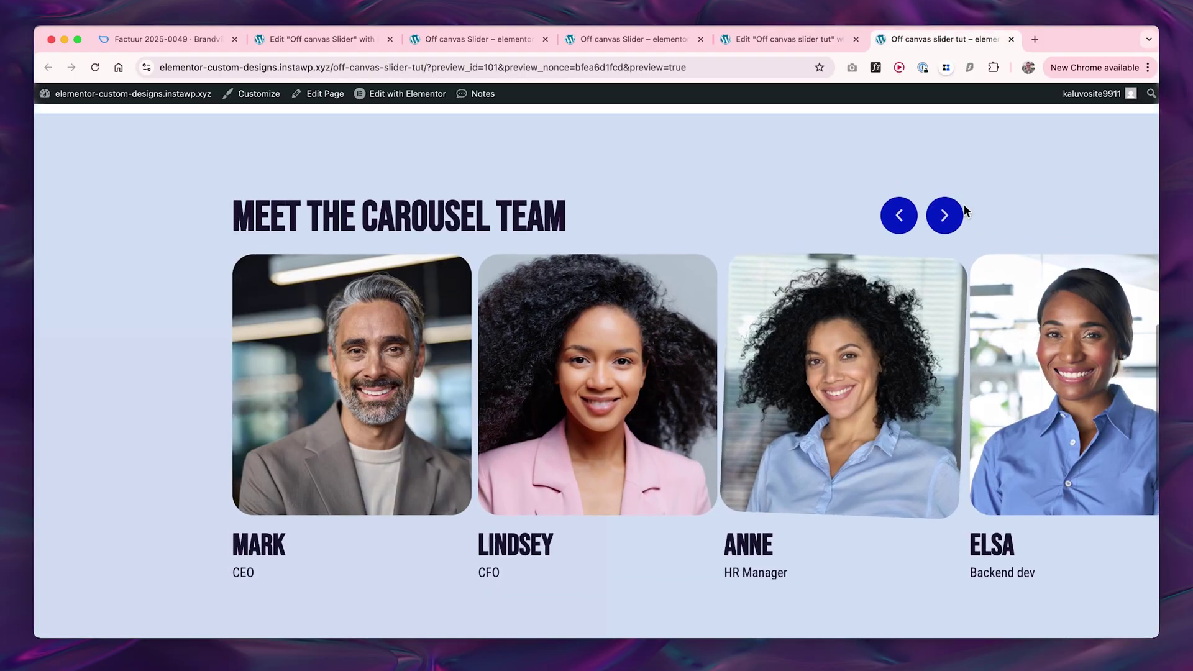
{"action": "left_click", "coordinate": [945, 219]}
{"action": "left_click", "coordinate": [944, 216]}
{"action": "scroll", "coordinate": [678, 266], "scroll_direction": "down", "scroll_amount": 8}
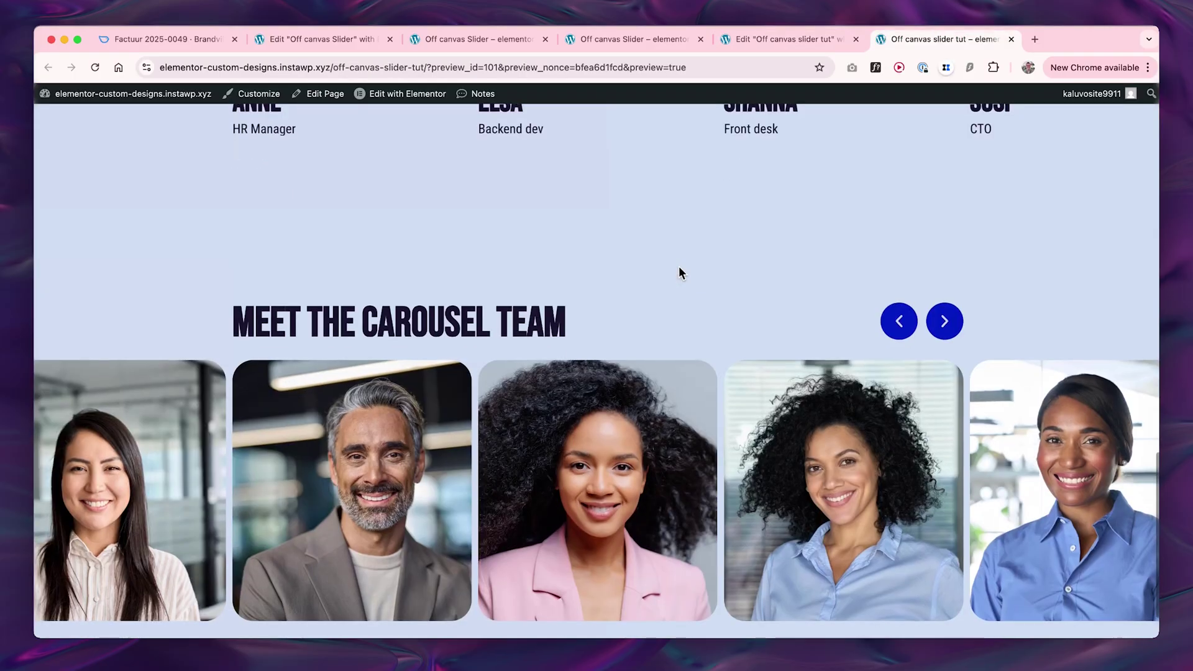
{"action": "left_click", "coordinate": [944, 218]}
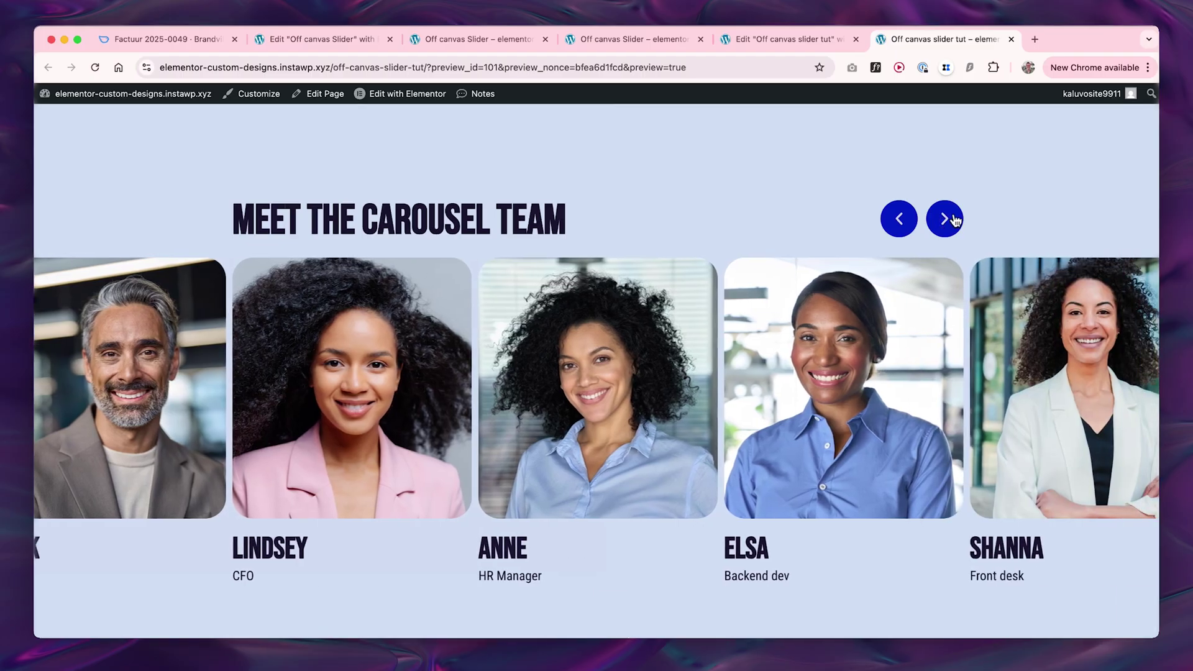
{"action": "left_click", "coordinate": [944, 219]}
{"action": "left_click", "coordinate": [783, 40]}
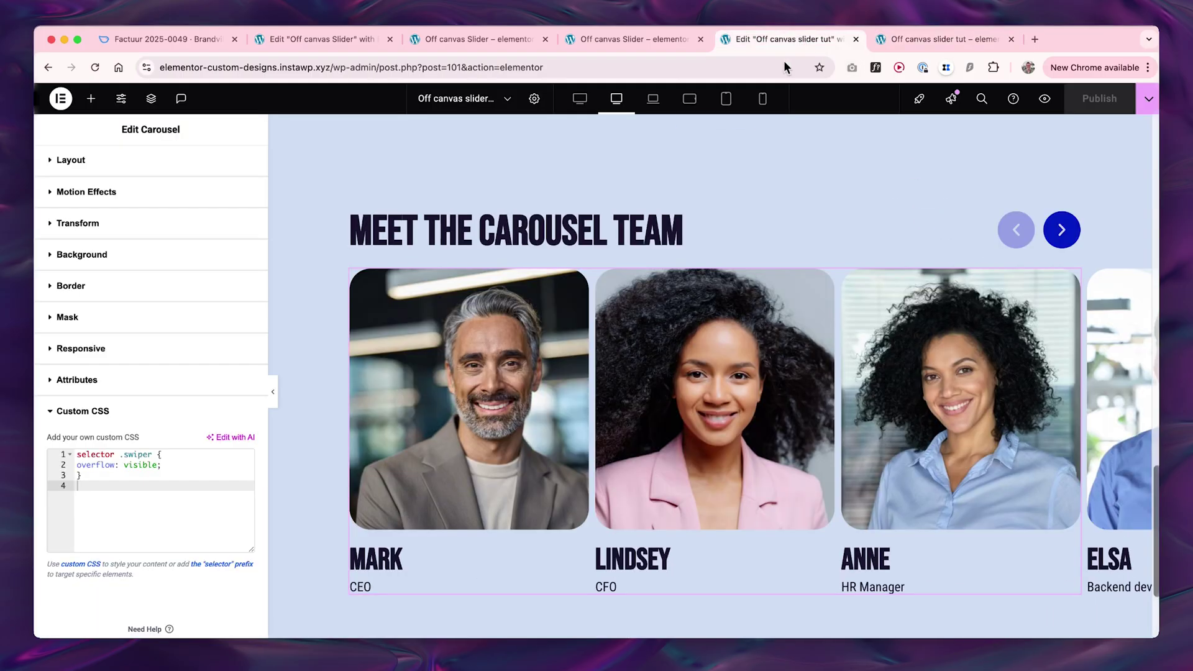
- Paste and undo the clip-path block, then review the blog's 'Off canvas on both sides' section
{"action": "key", "text": "super+v"}
{"action": "key", "text": "super+z"}
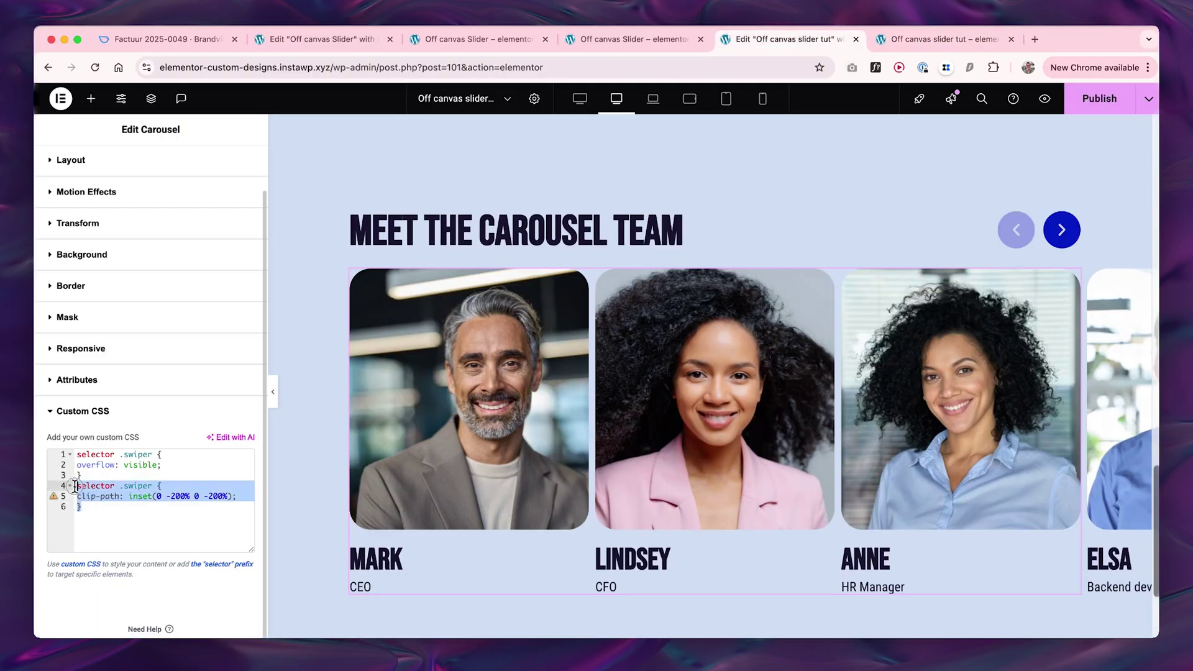
{"action": "key", "text": "super+grave"}
{"action": "scroll", "coordinate": [506, 411], "scroll_direction": "down", "scroll_amount": 15}
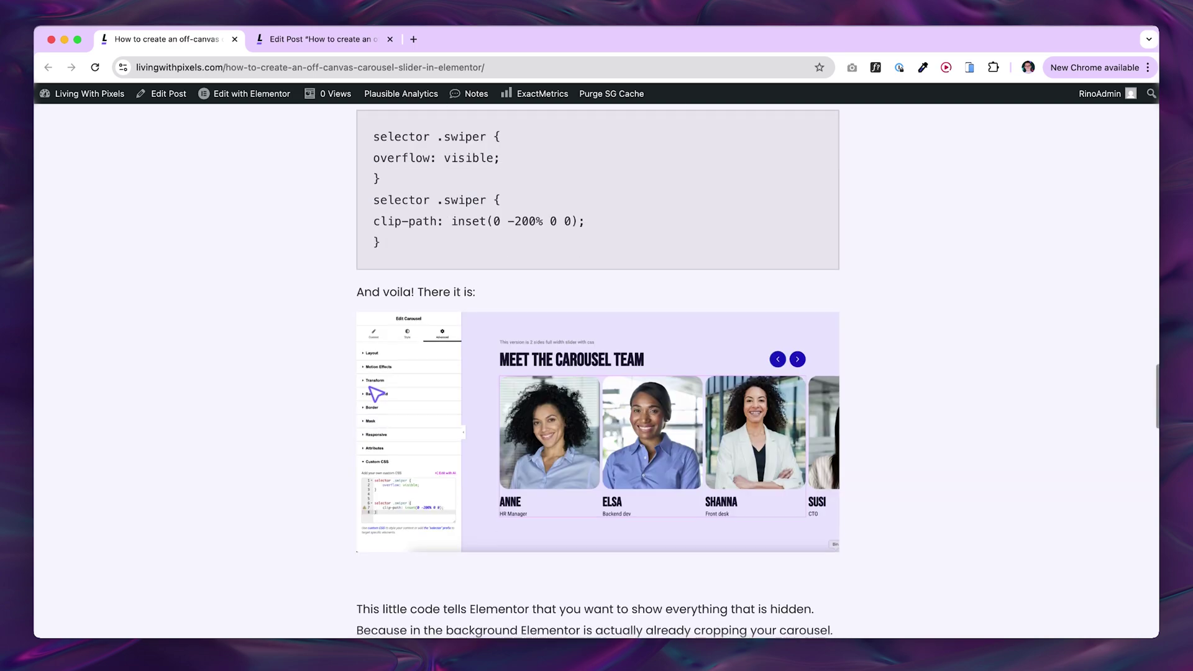
{"action": "scroll", "coordinate": [373, 429], "scroll_direction": "down", "scroll_amount": 1}
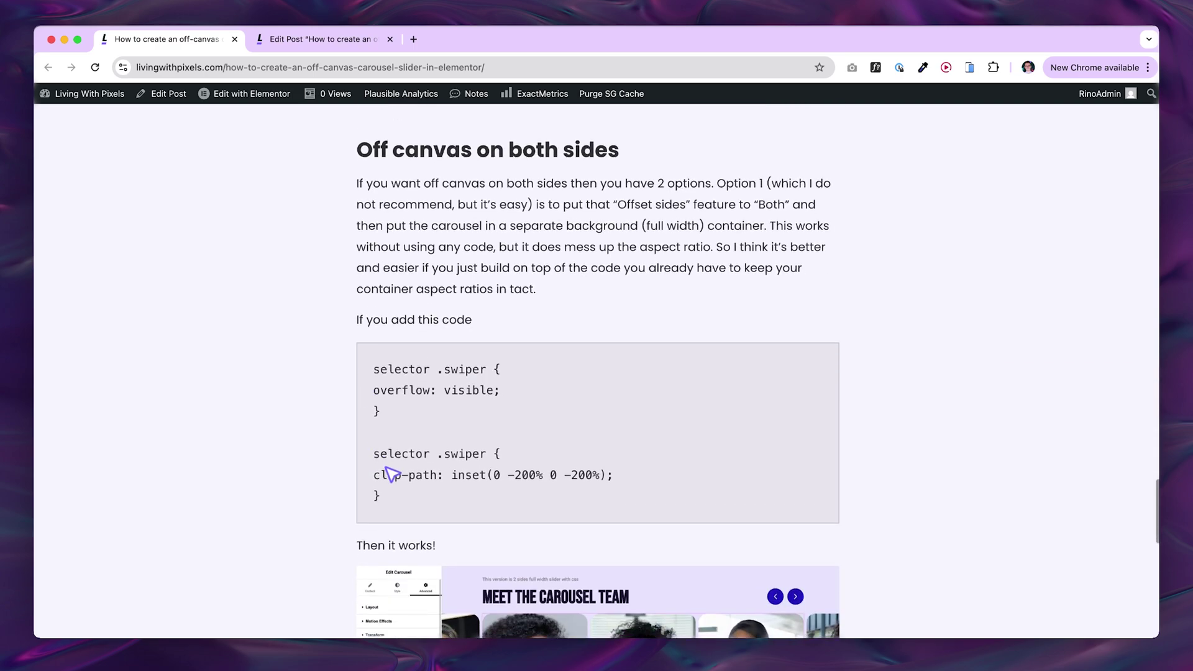
{"action": "left_click_drag", "start_coordinate": [380, 152], "coordinate": [650, 152]}
{"action": "left_click", "coordinate": [506, 158]}
{"action": "left_click_drag", "start_coordinate": [358, 153], "coordinate": [643, 154]}
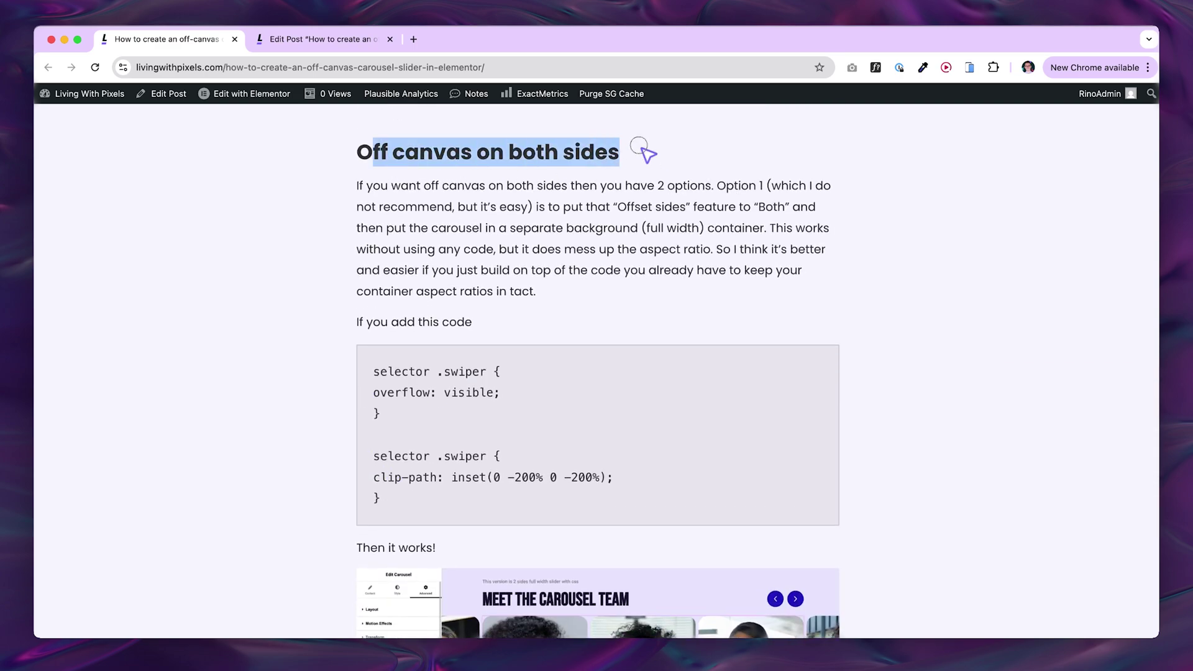
{"action": "left_click", "coordinate": [484, 291]}
{"action": "key", "text": "super+grave"}
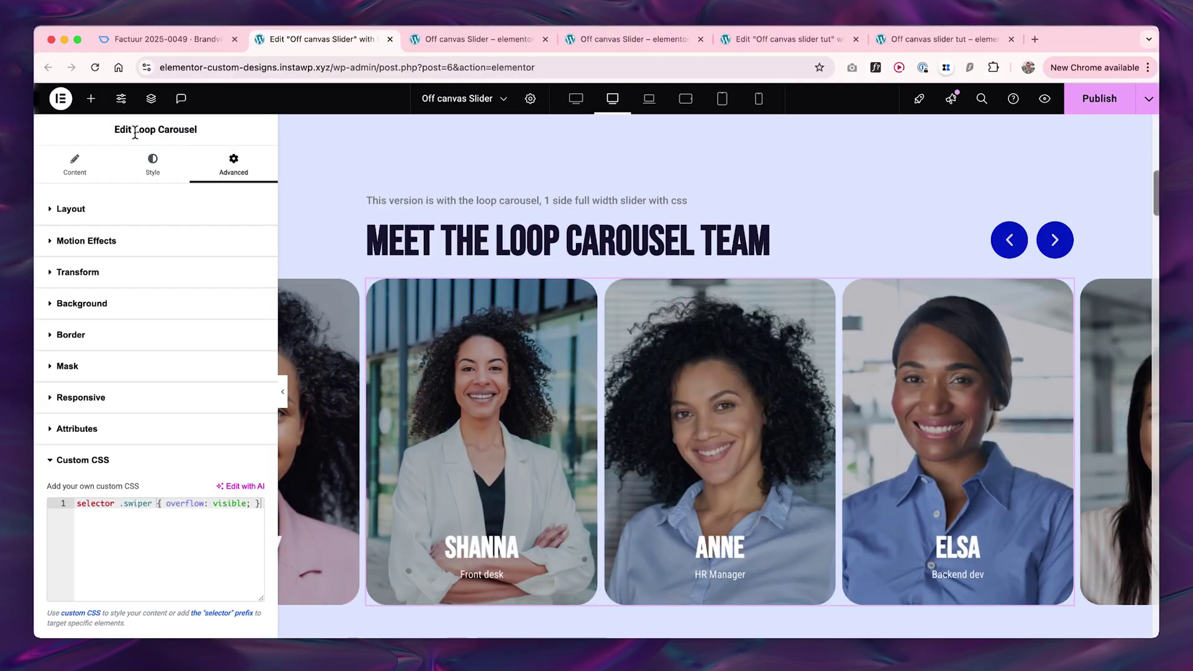
{"action": "left_click", "coordinate": [199, 129]}
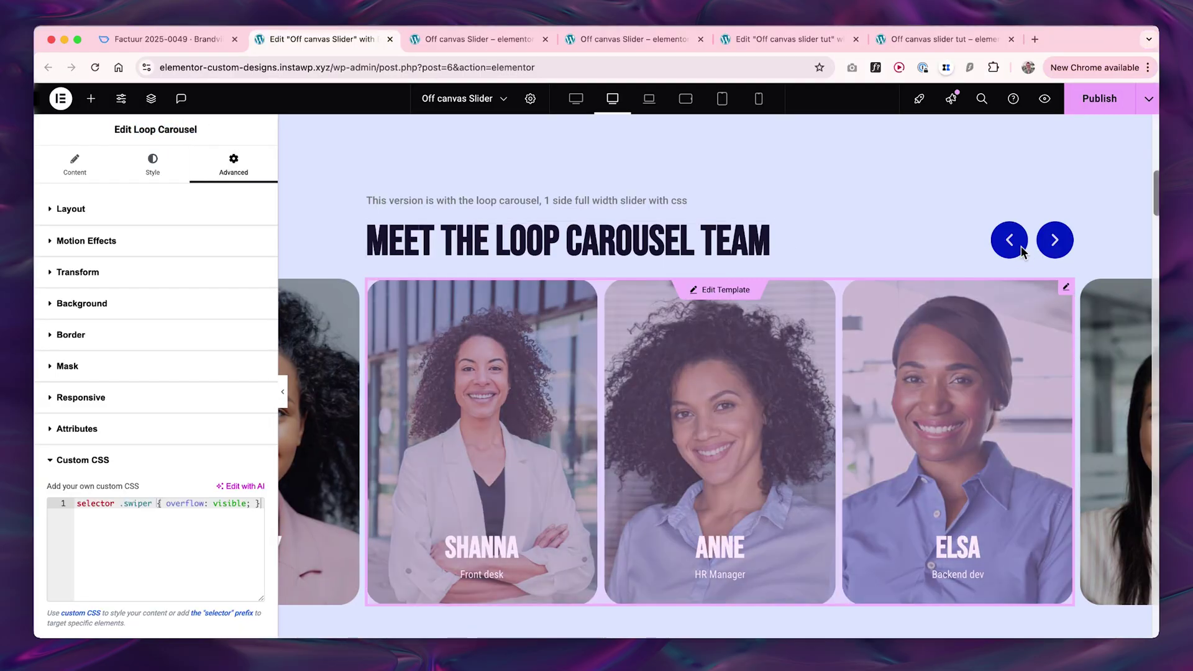
{"action": "left_click", "coordinate": [1012, 243]}
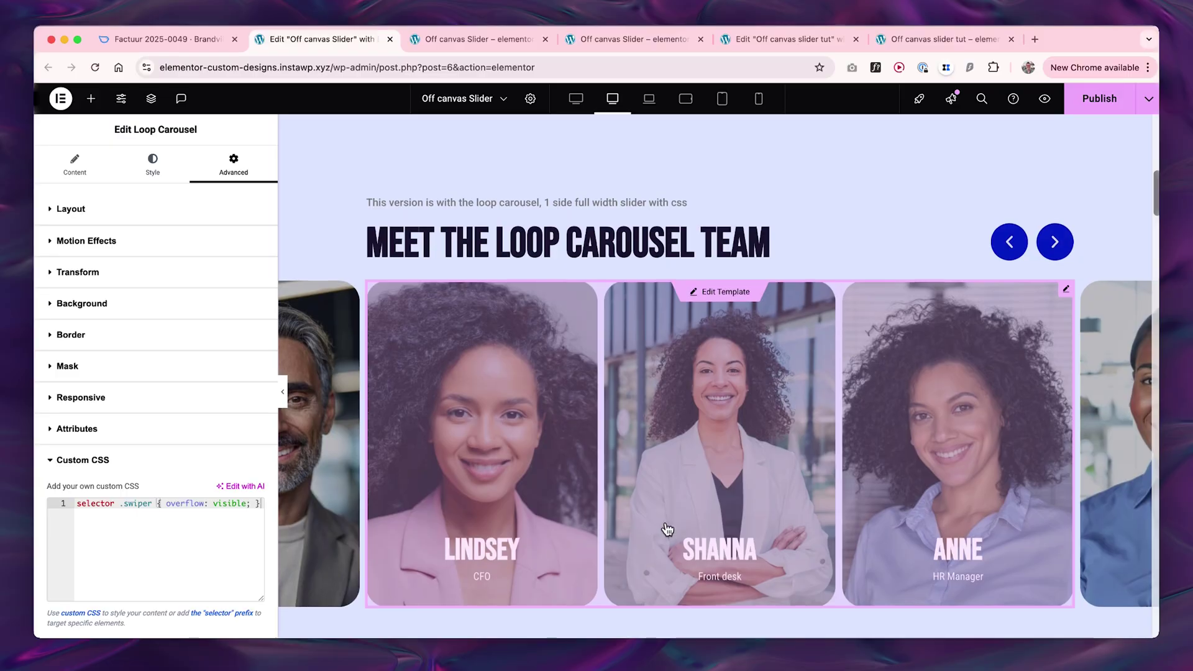
{"action": "scroll", "coordinate": [665, 530], "scroll_direction": "up", "scroll_amount": 1}
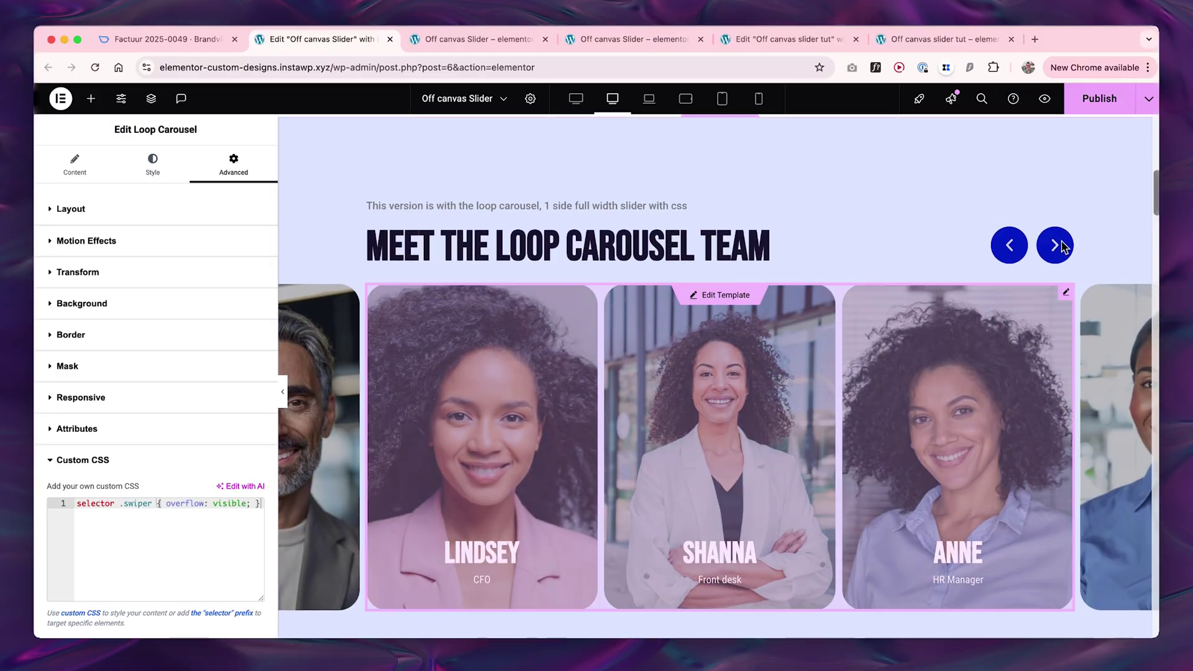
{"action": "left_click", "coordinate": [1057, 248]}
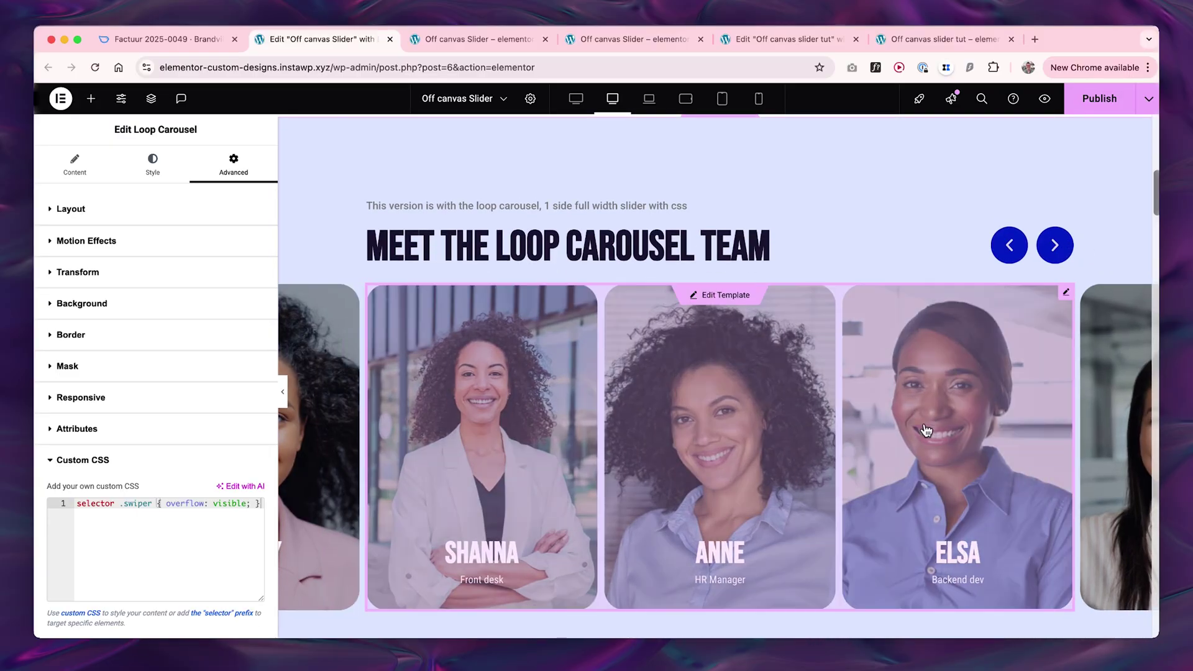
{"action": "key", "text": "ctrl+Tab"}
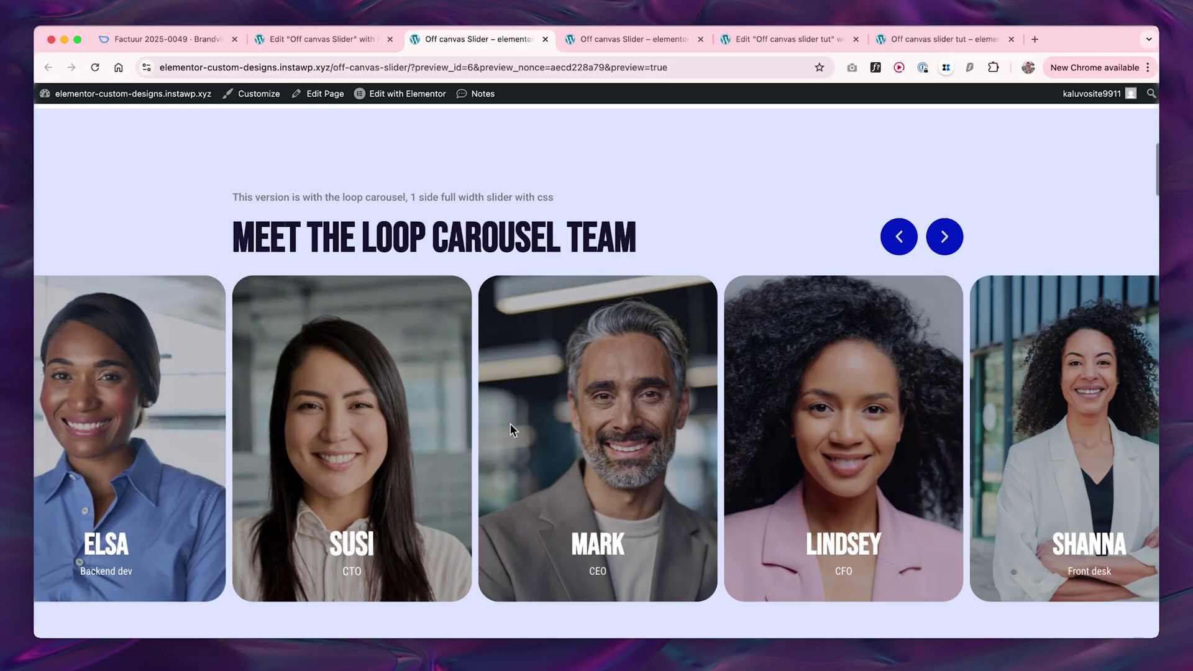
{"action": "left_click", "coordinate": [944, 242]}
{"action": "left_click", "coordinate": [944, 244]}
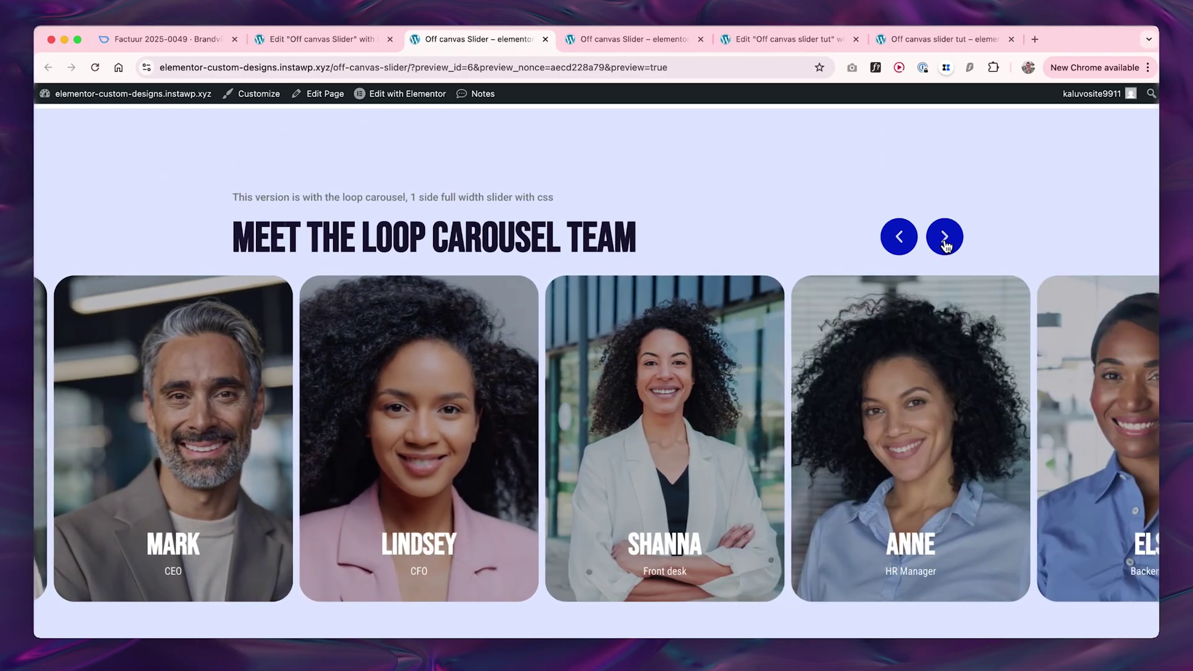
{"action": "left_click", "coordinate": [945, 242]}
{"action": "key", "text": "ctrl+shift+Tab"}
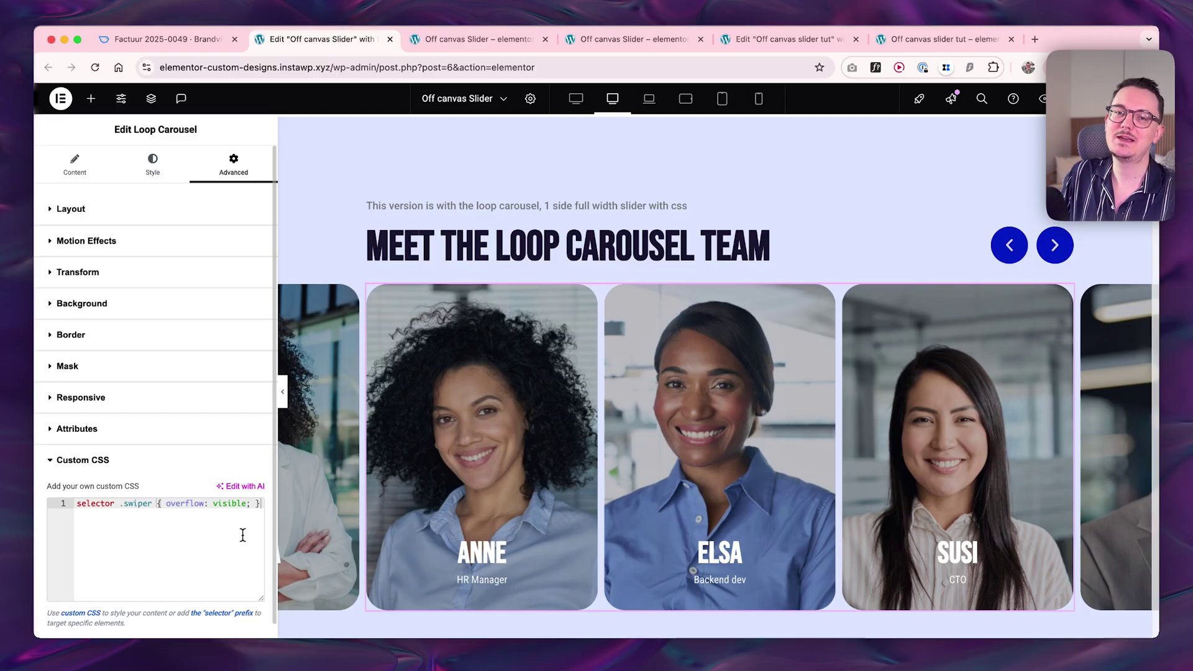
- Scroll the editor canvas past the grid team section and back up
{"action": "scroll", "coordinate": [577, 488], "scroll_direction": "down", "scroll_amount": 15}
{"action": "scroll", "coordinate": [595, 508], "scroll_direction": "up", "scroll_amount": 8}
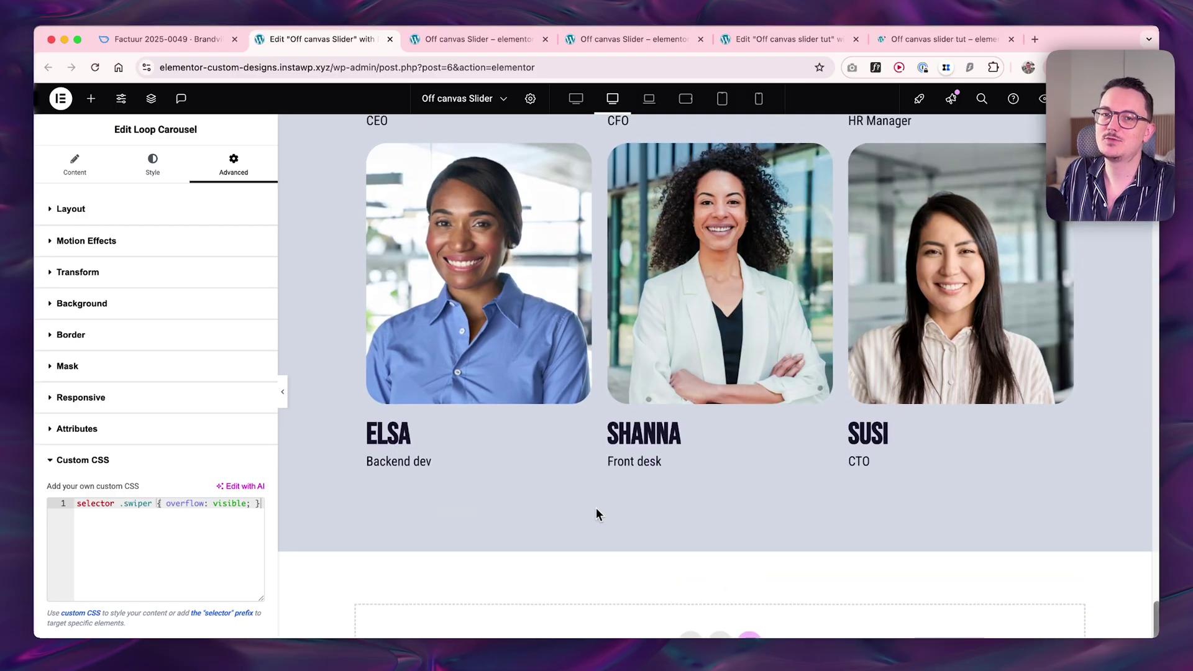
{"action": "scroll", "coordinate": [596, 505], "scroll_direction": "up", "scroll_amount": 2}
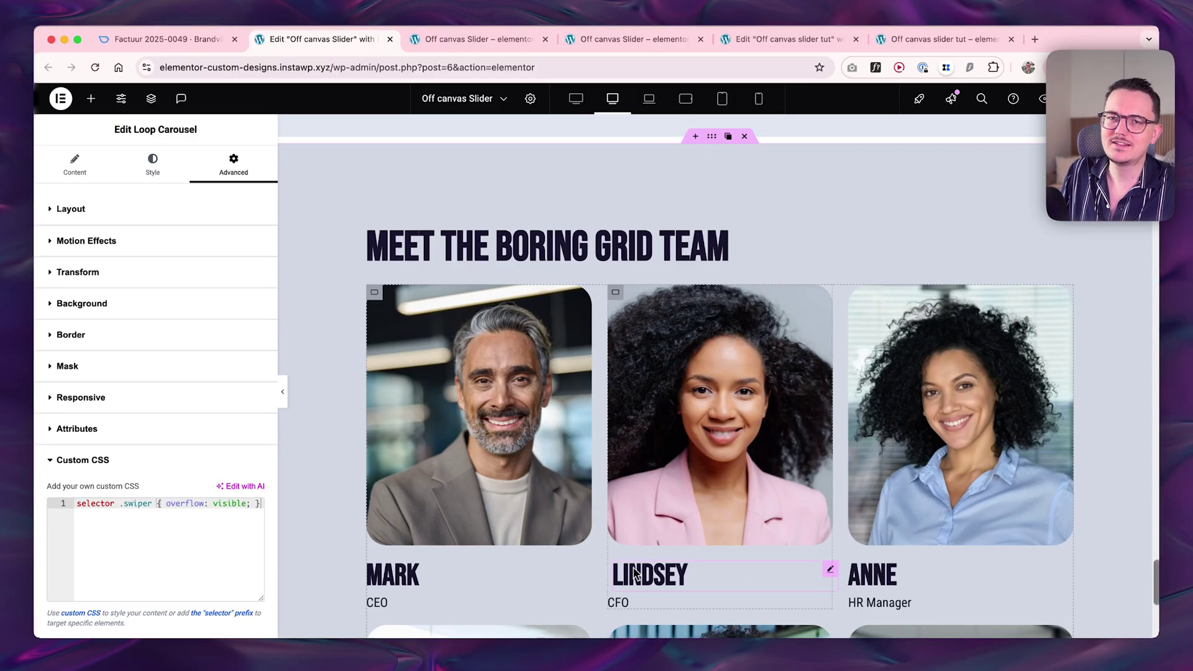
{"action": "scroll", "coordinate": [627, 542], "scroll_direction": "down", "scroll_amount": 10}
{"action": "scroll", "coordinate": [828, 566], "scroll_direction": "up", "scroll_amount": 1}
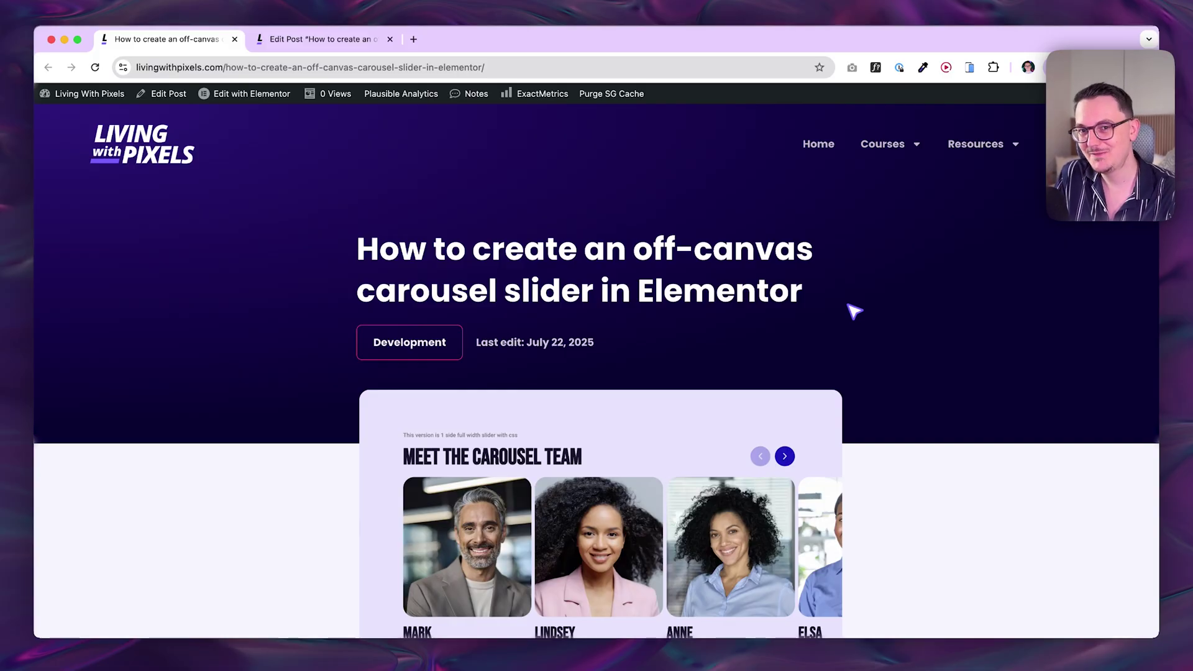
{"action": "mouse_move", "coordinate": [904, 150]}
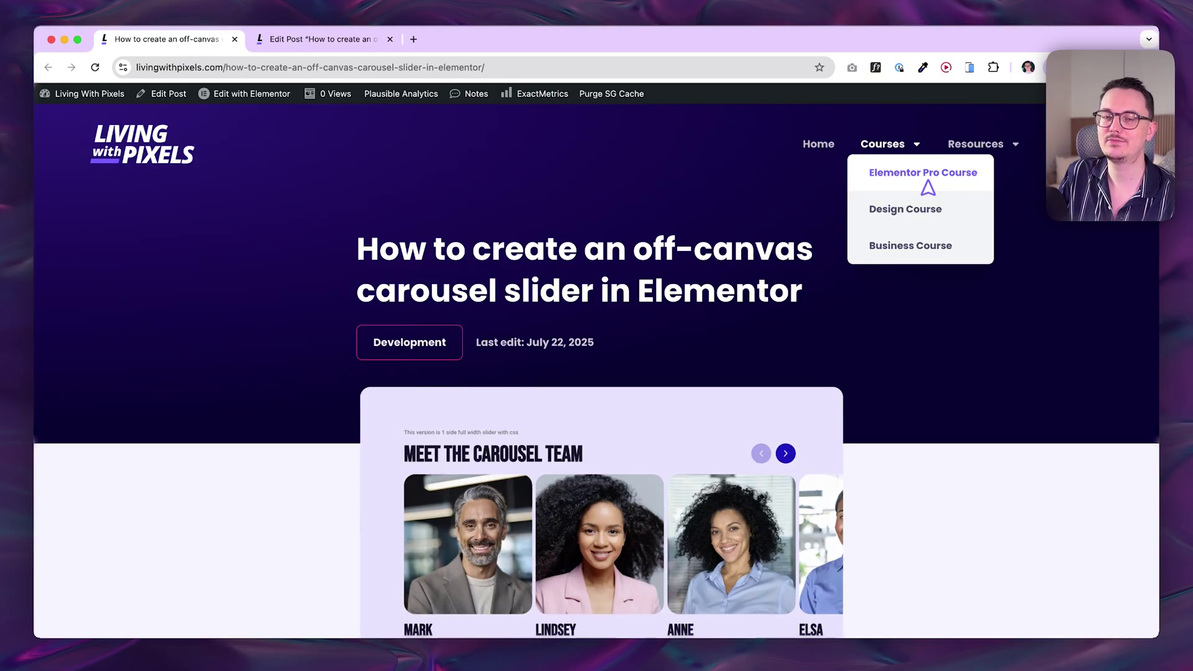
{"action": "left_click", "coordinate": [923, 174]}
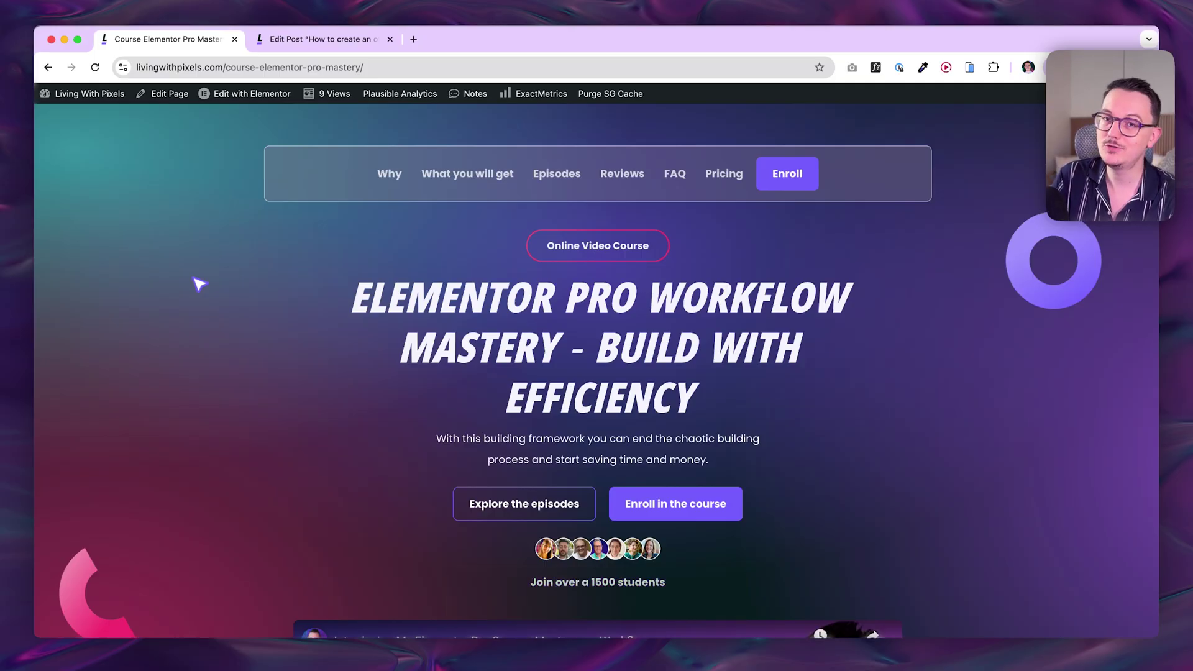
{"action": "left_click", "coordinate": [622, 173]}
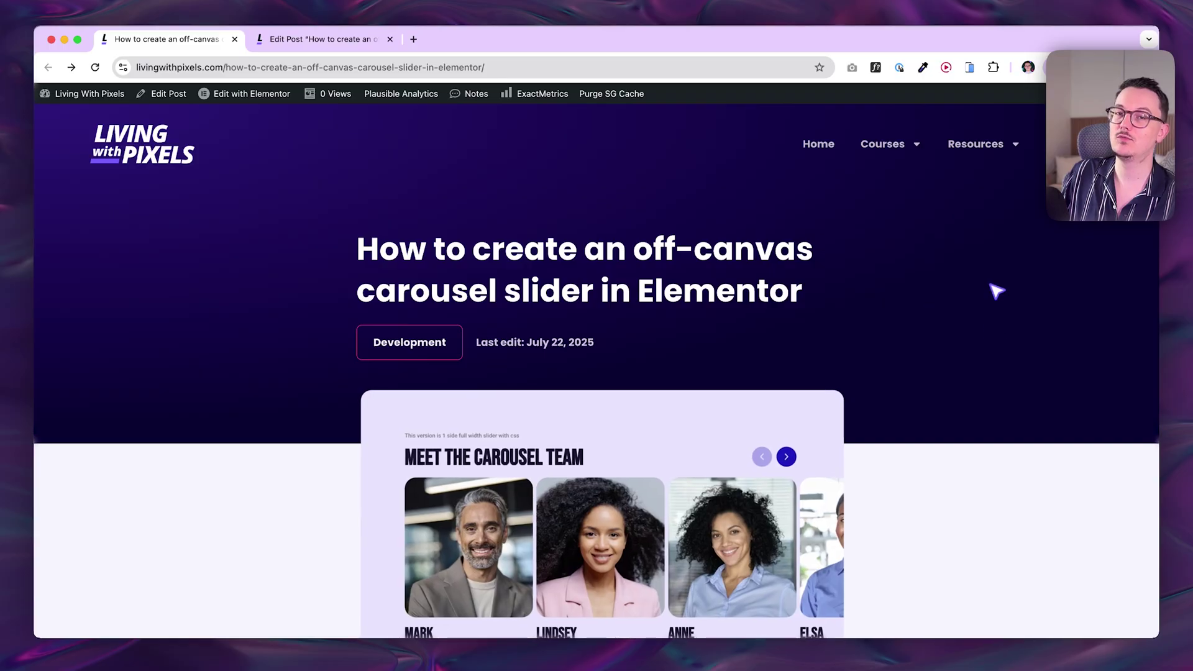
{"action": "mouse_move", "coordinate": [913, 150]}
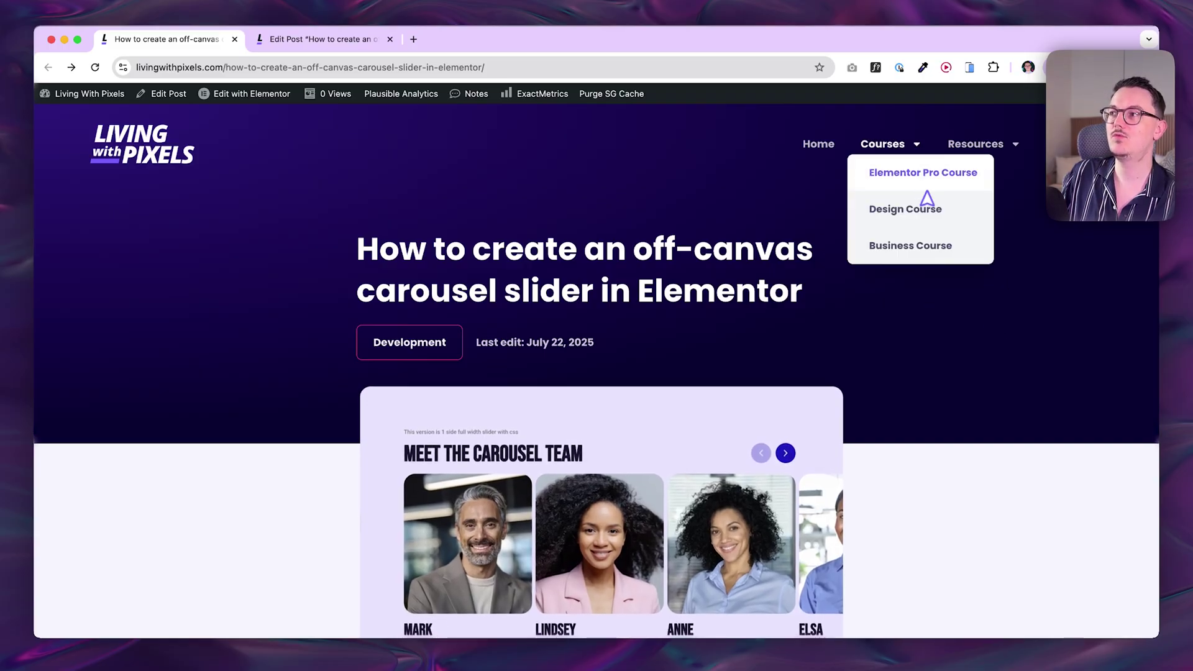